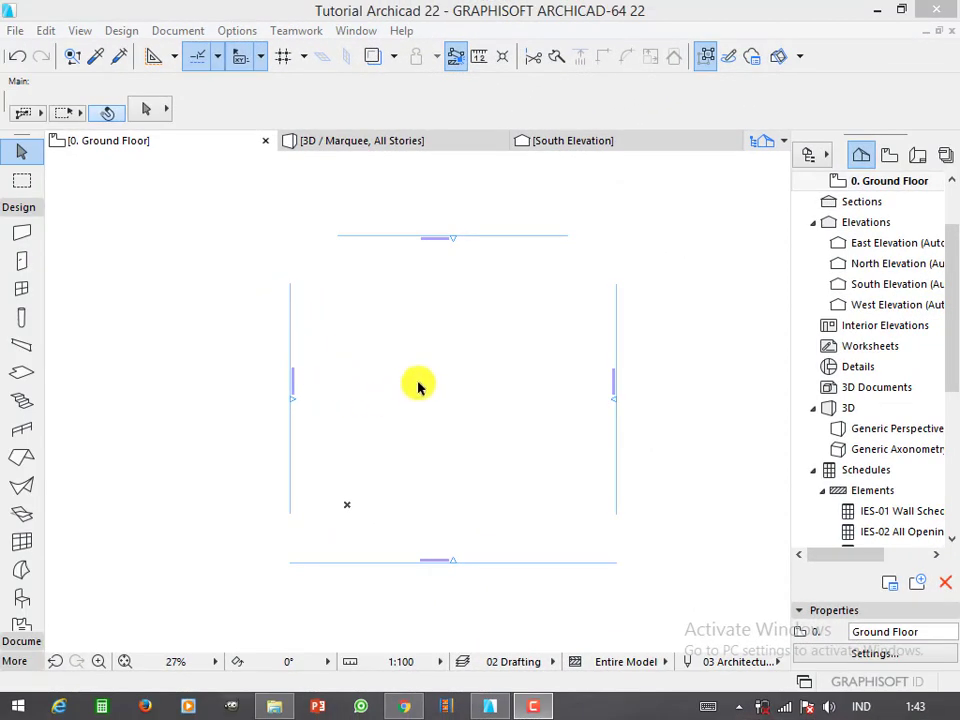
- Draw an extruded shell about 2575 wide across the lower middle of the ground floor plan
scroll(415, 365, "up", 2)
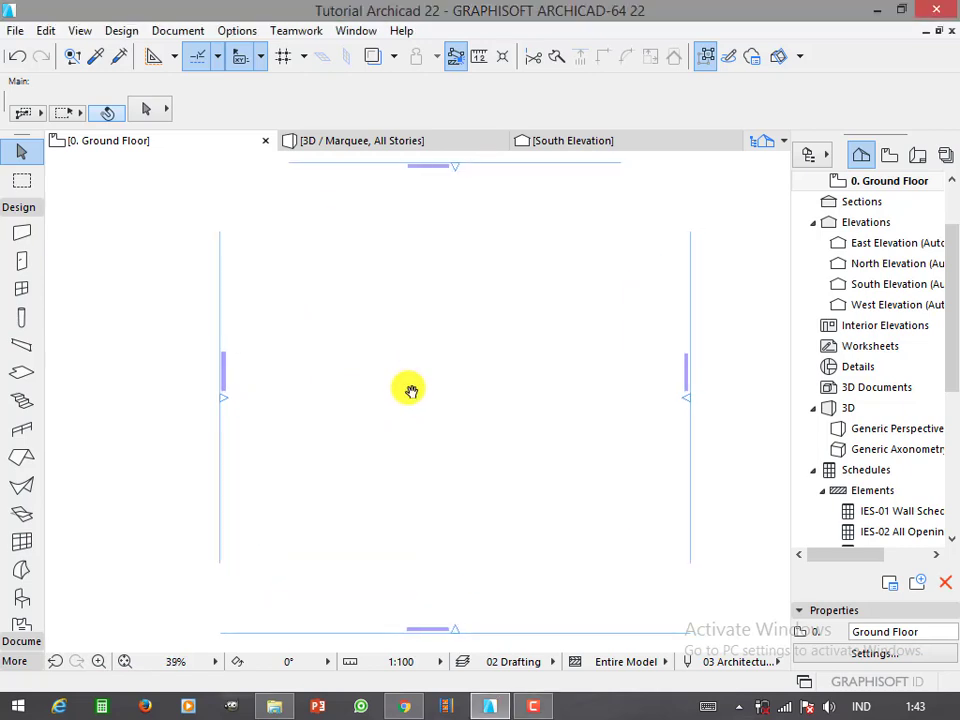
left_click(23, 489)
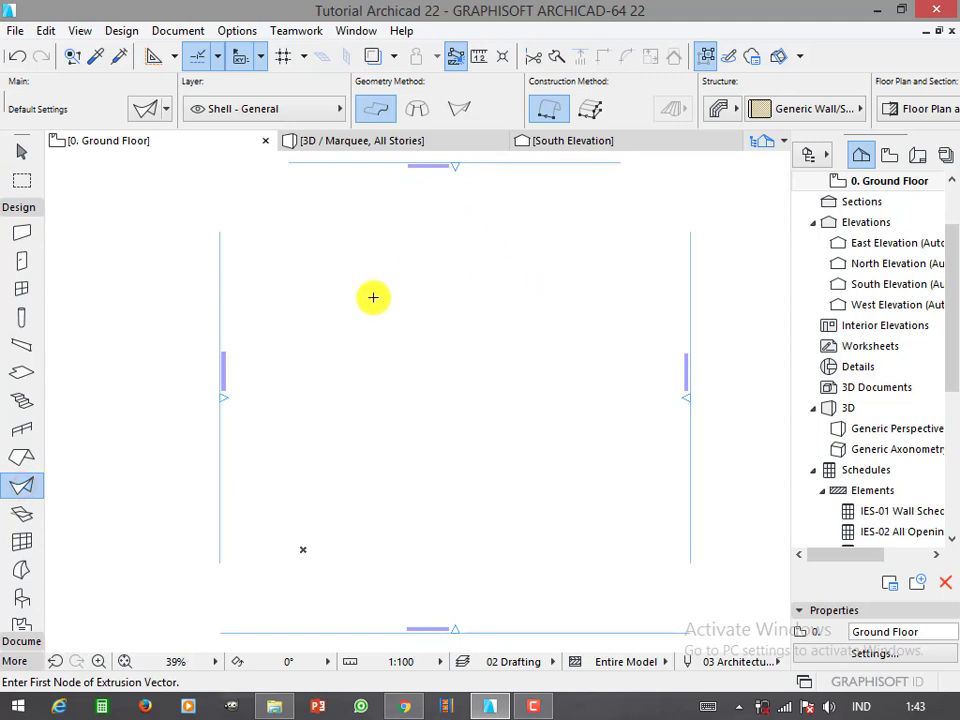
scroll(384, 245, "down", 1)
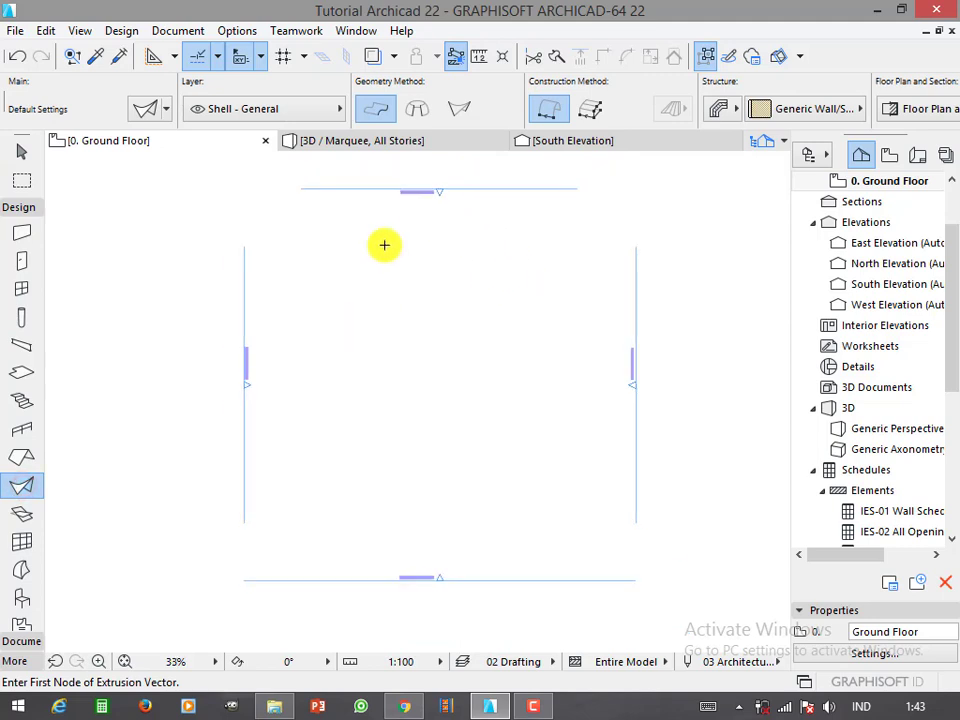
left_click(378, 110)
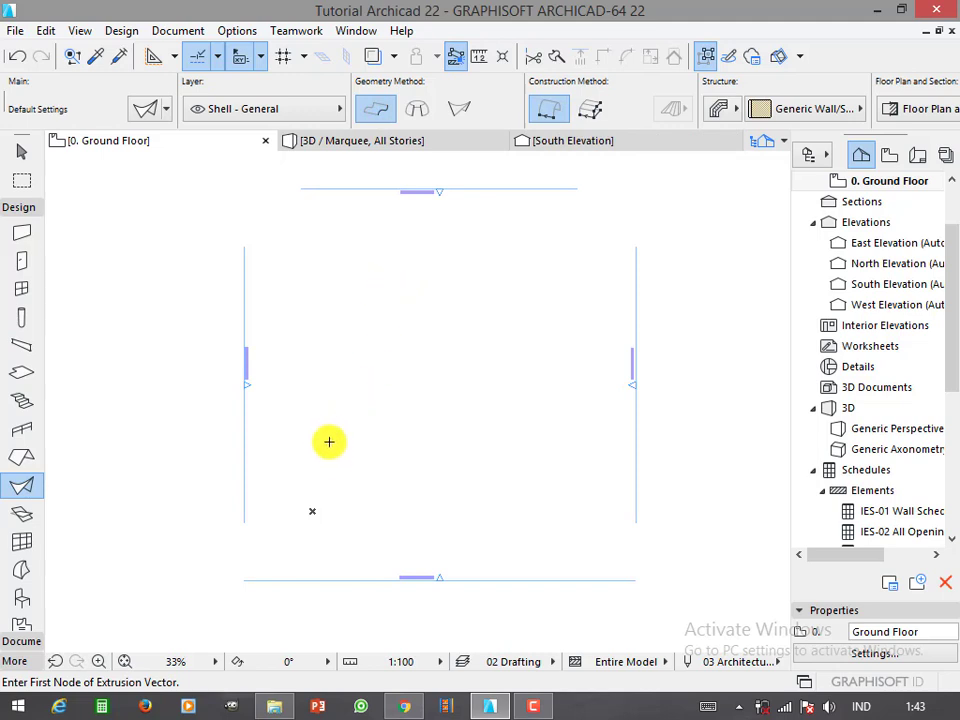
left_click(310, 386)
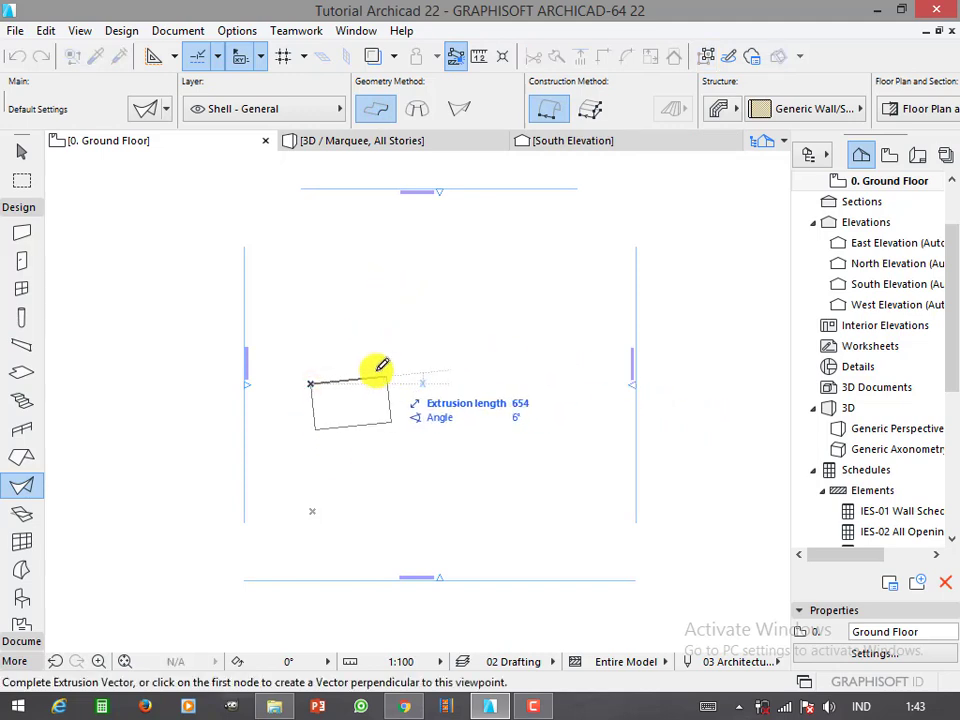
left_click(311, 502)
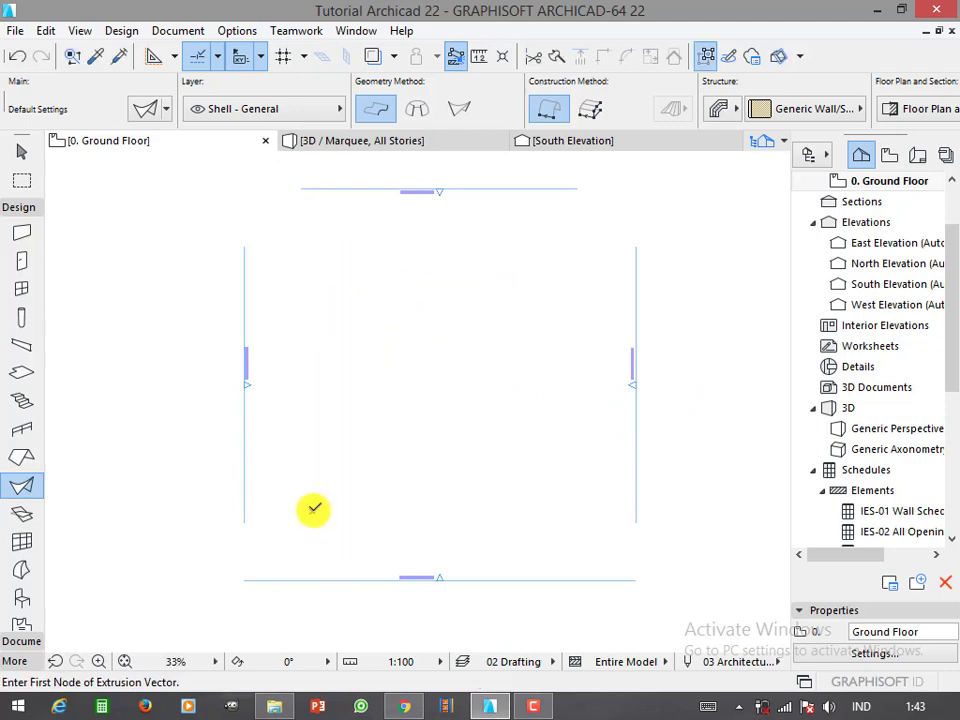
left_click(313, 510)
left_click(312, 467)
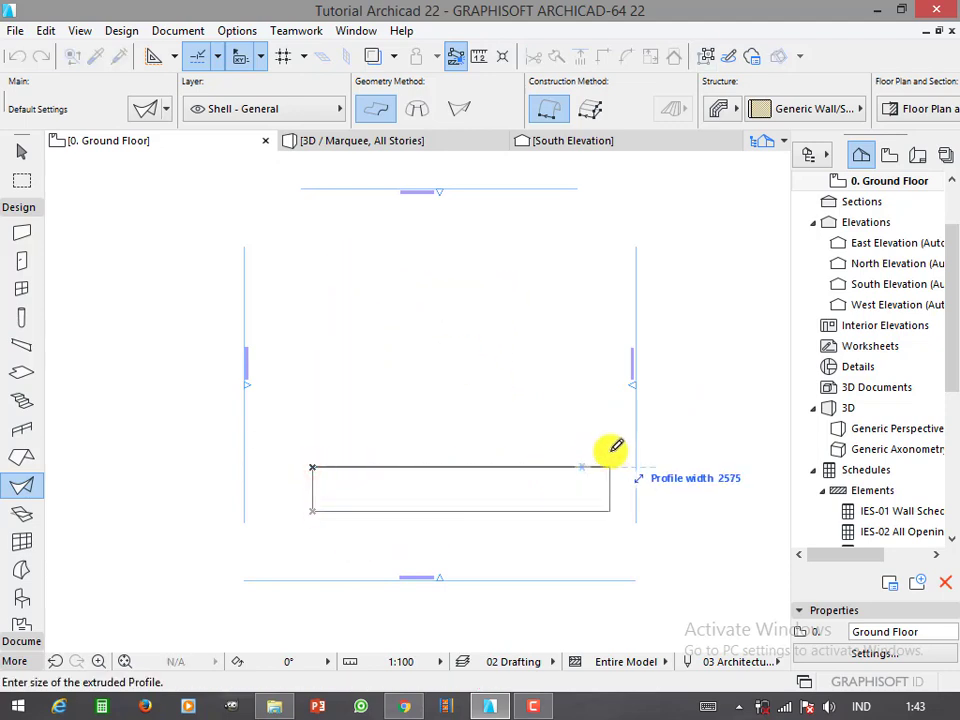
left_click(625, 452)
- Drag the new shell slightly up and to the left with Ctrl+D, then deselect it
left_click(532, 465)
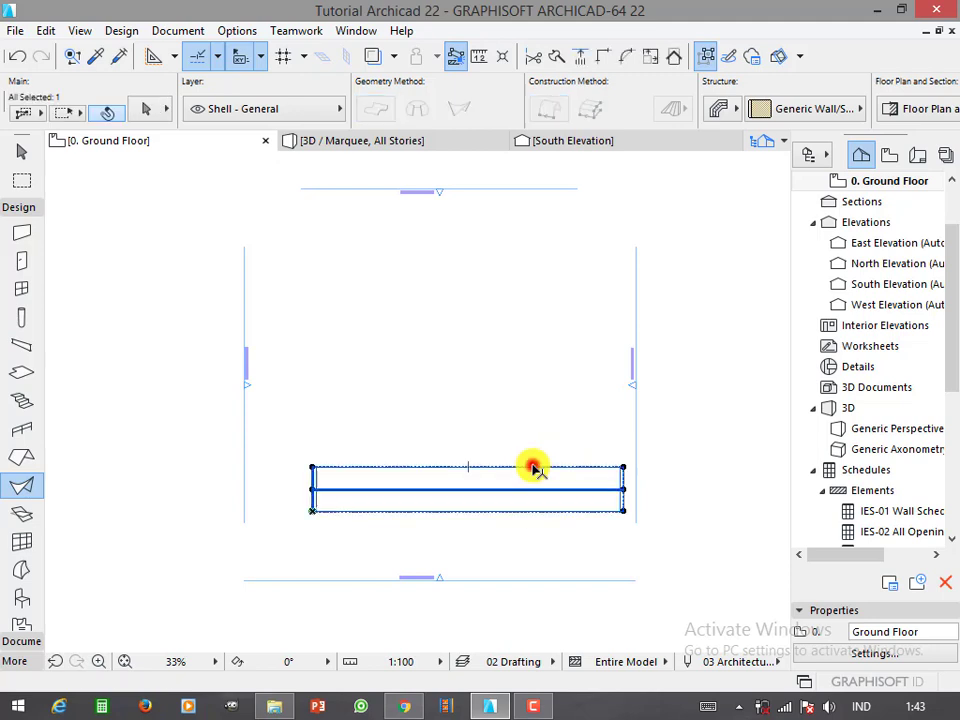
key("ctrl+d")
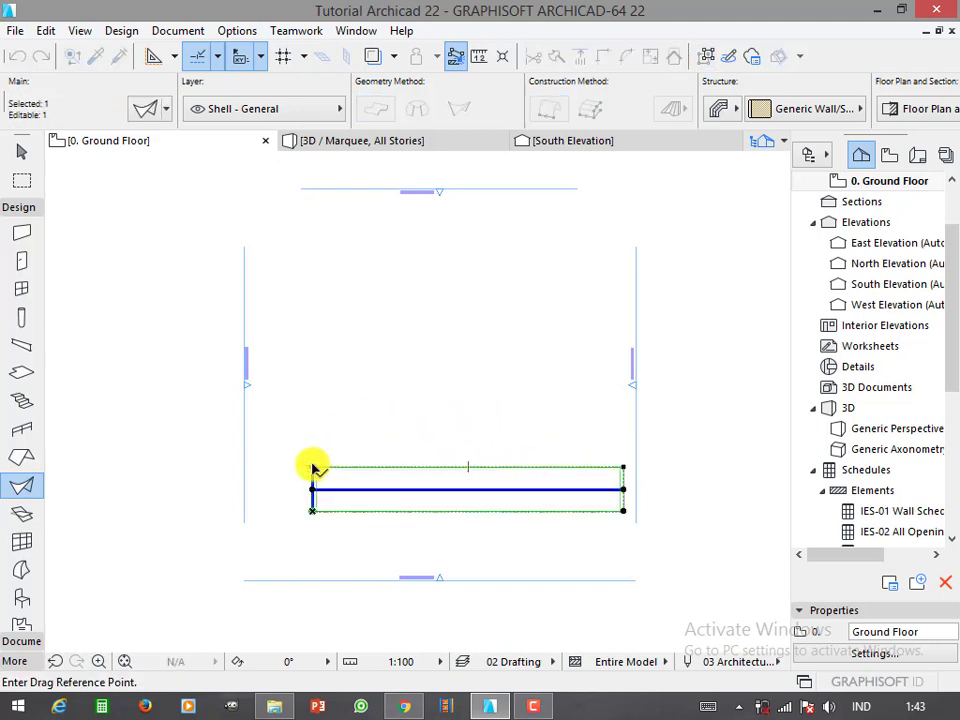
left_click(312, 467)
left_click(301, 411)
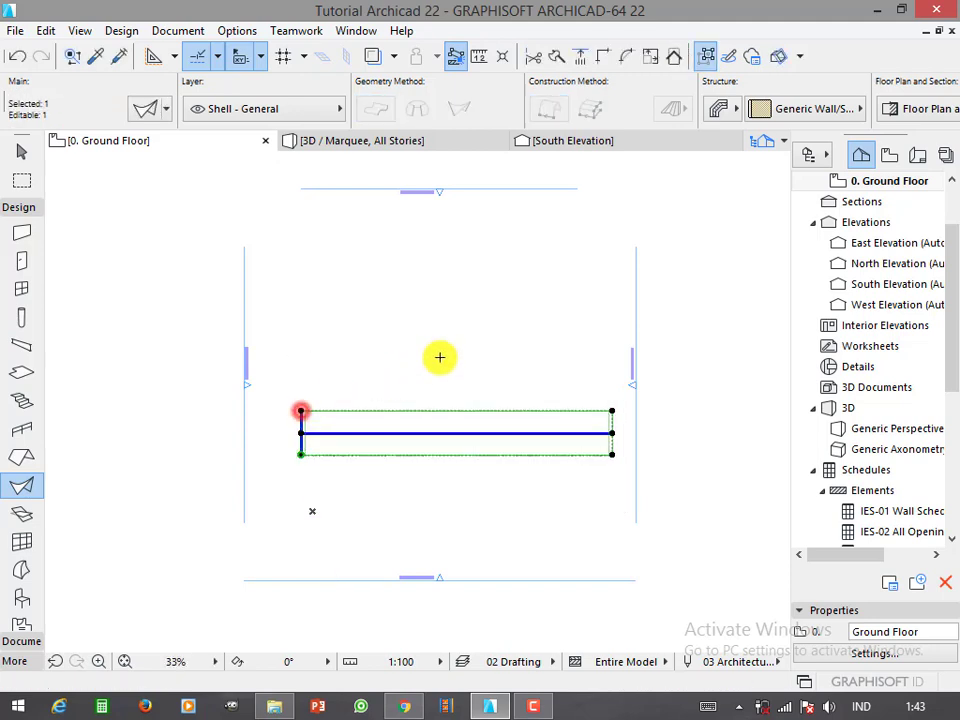
left_click(503, 361)
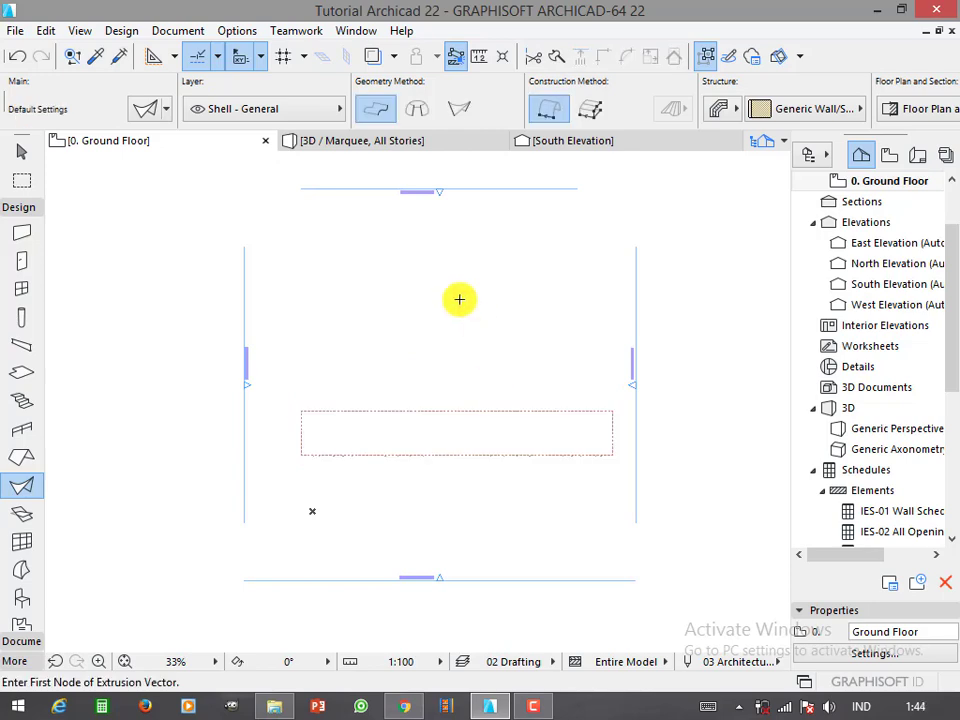
- In the South Elevation, pull the arched shell's top node down so its profile becomes straight
left_click(573, 140)
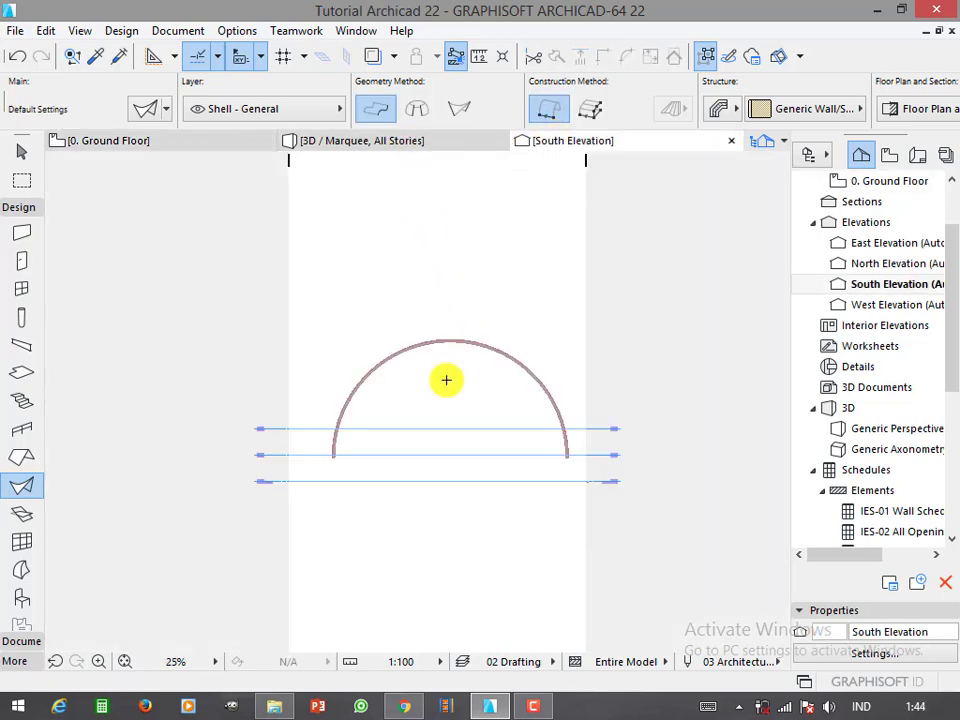
left_click(467, 342)
scroll(450, 381, "up", 3)
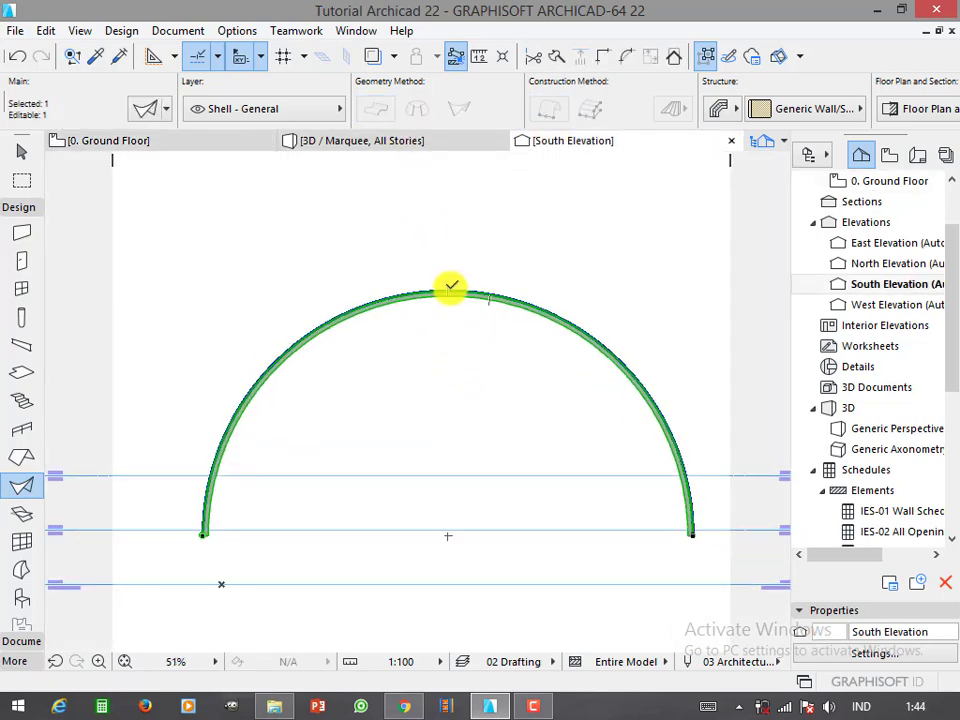
left_click(454, 290)
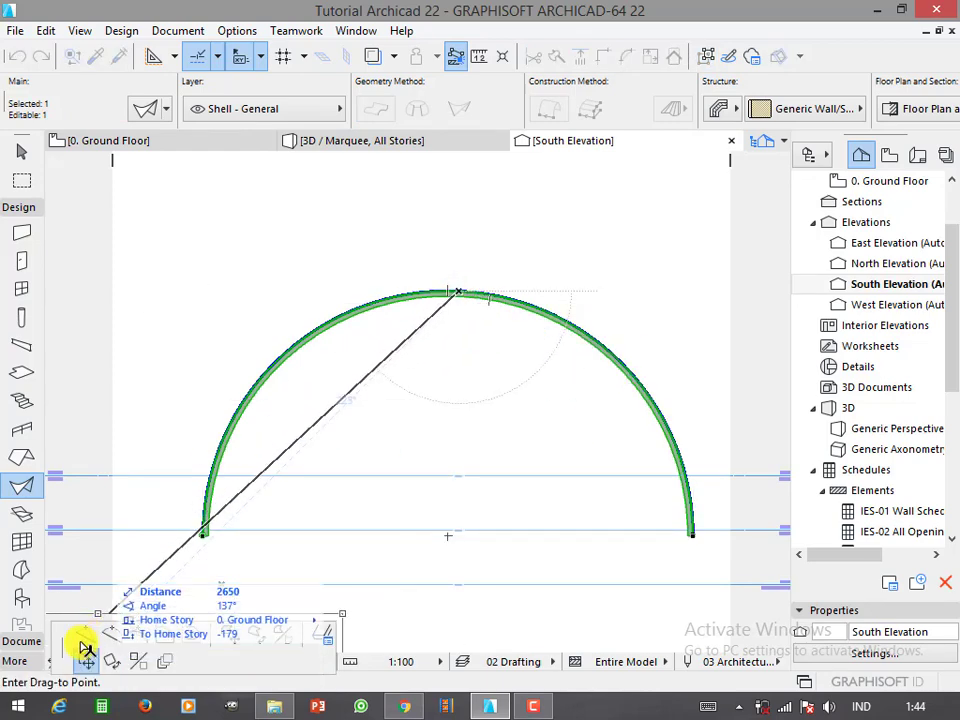
left_click(88, 636)
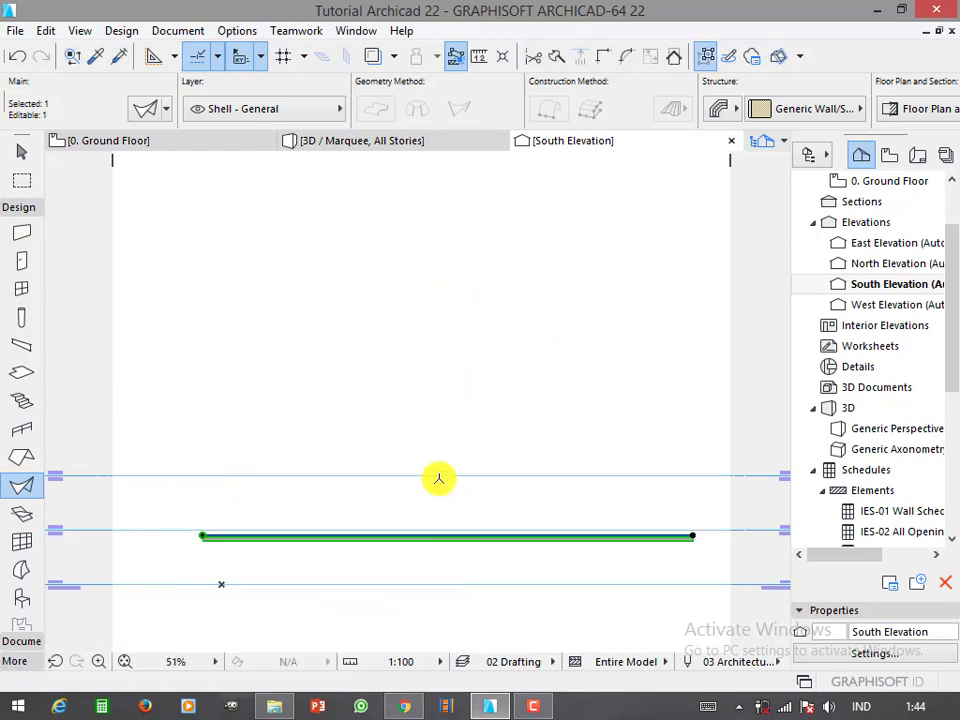
left_click(421, 364)
left_click(218, 146)
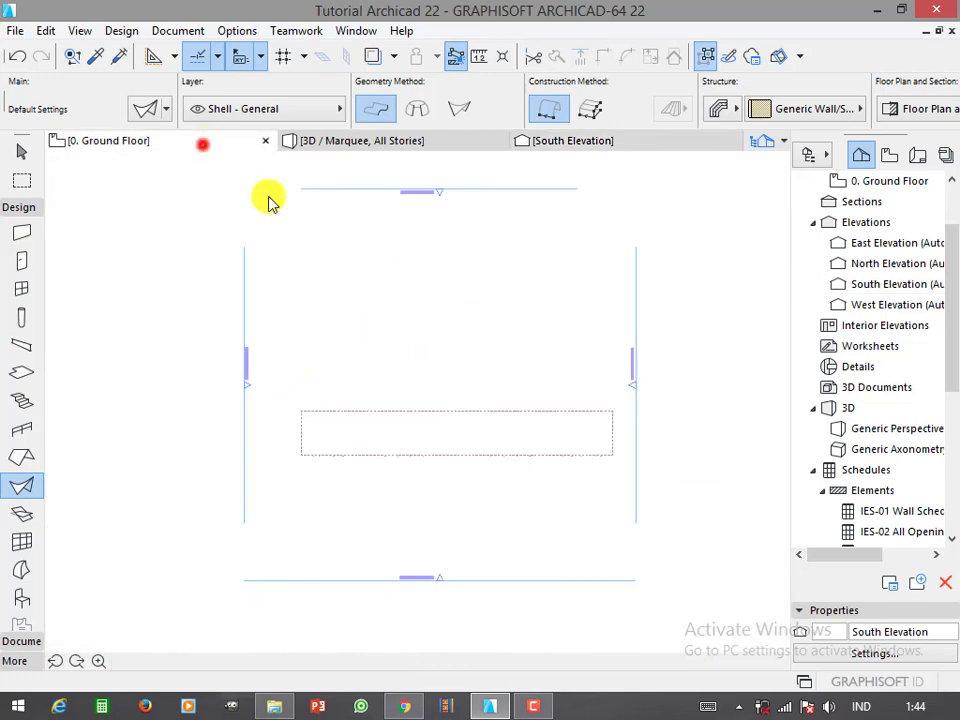
left_click(635, 389)
right_click(635, 389)
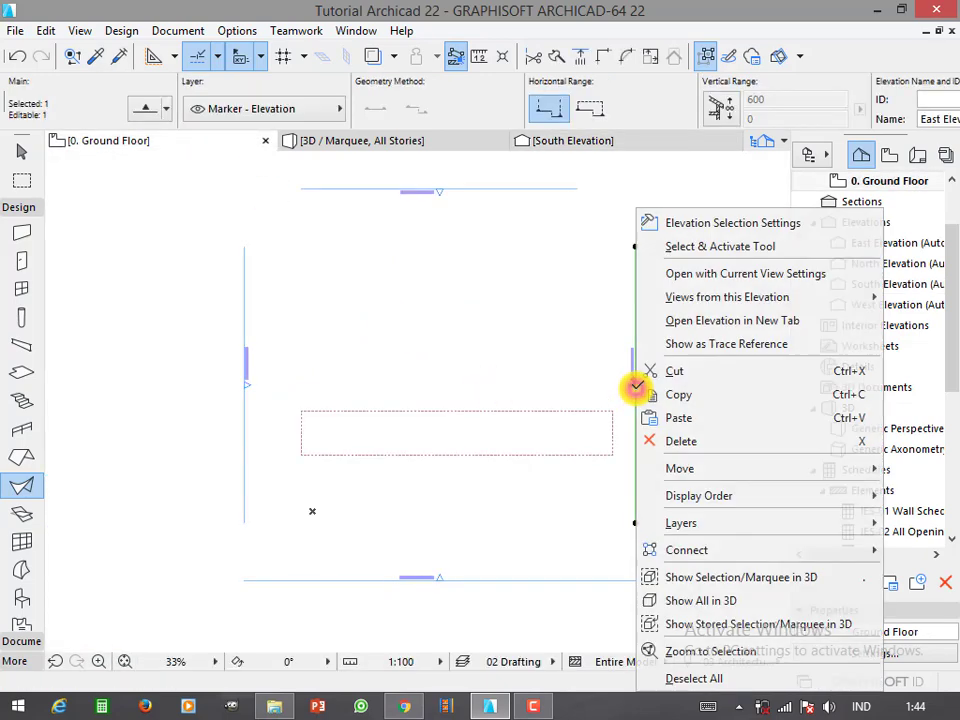
left_click(716, 266)
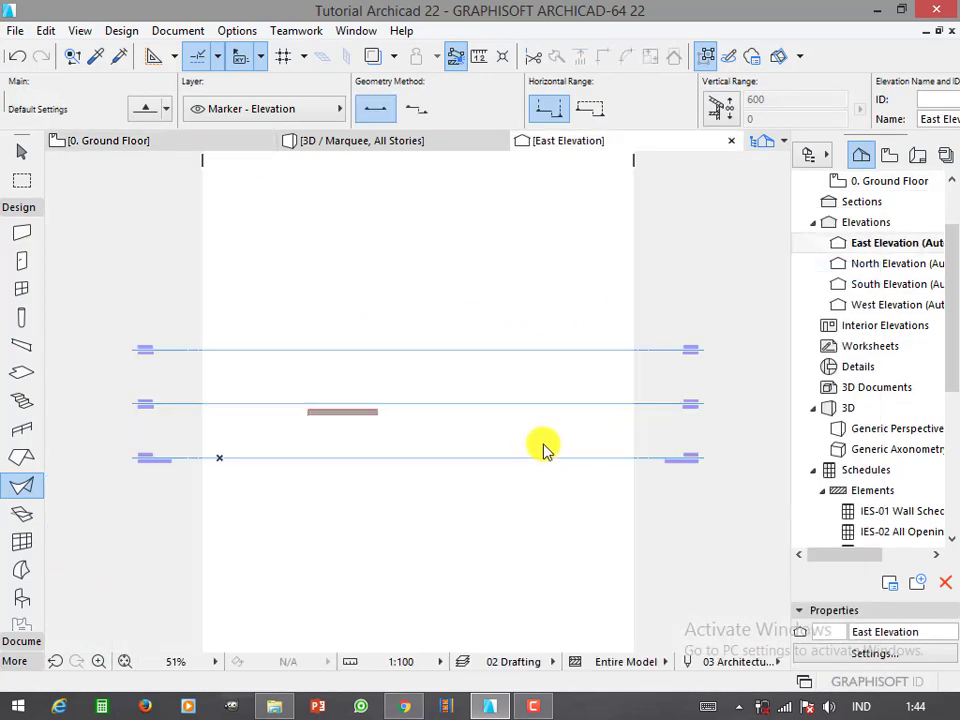
left_click(340, 416)
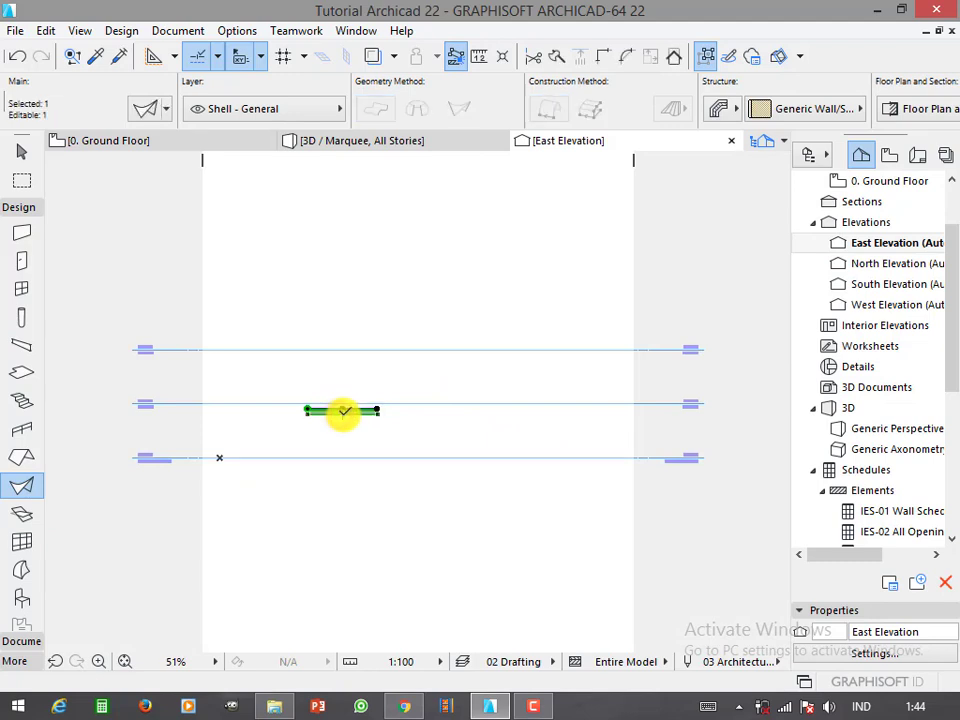
key("ctrl+e")
left_click(377, 409)
left_click(282, 410)
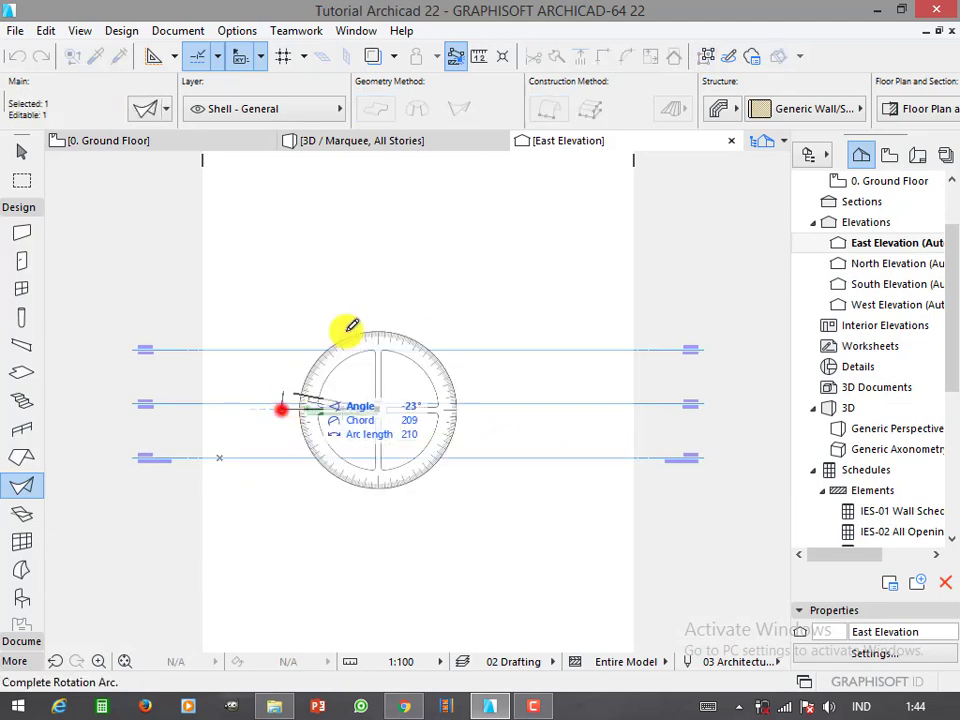
left_click(366, 315)
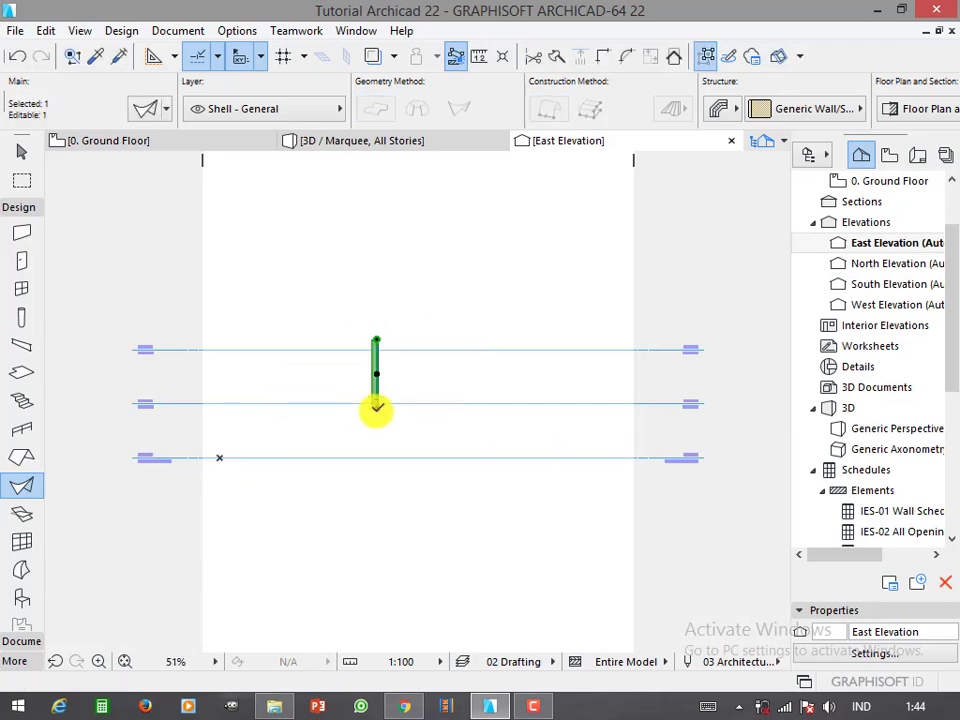
key("ctrl+d")
left_click(376, 408)
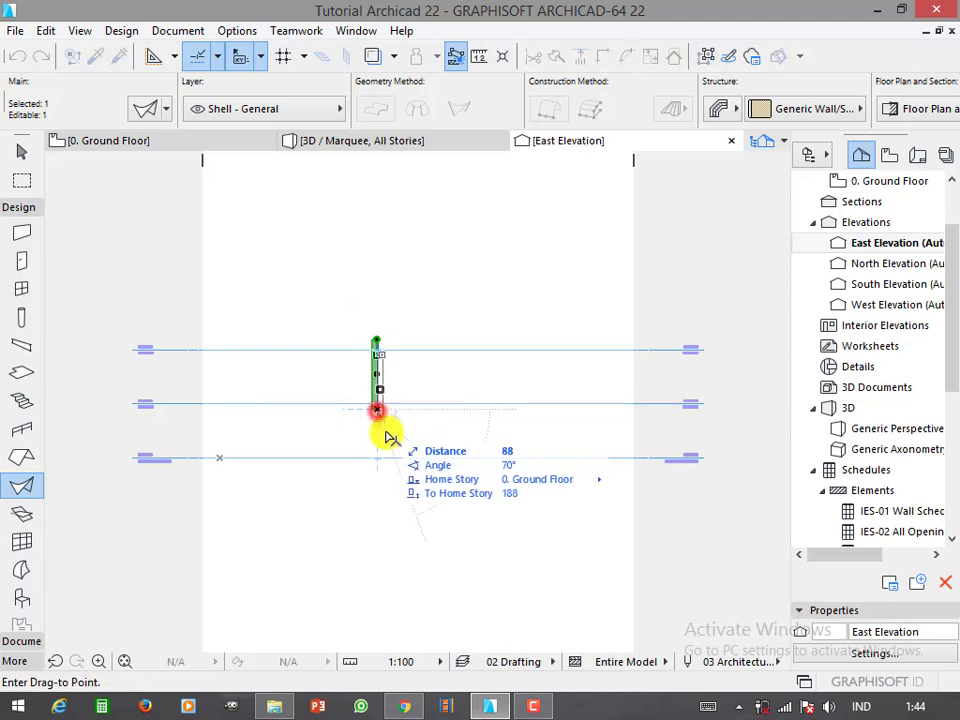
key("Escape")
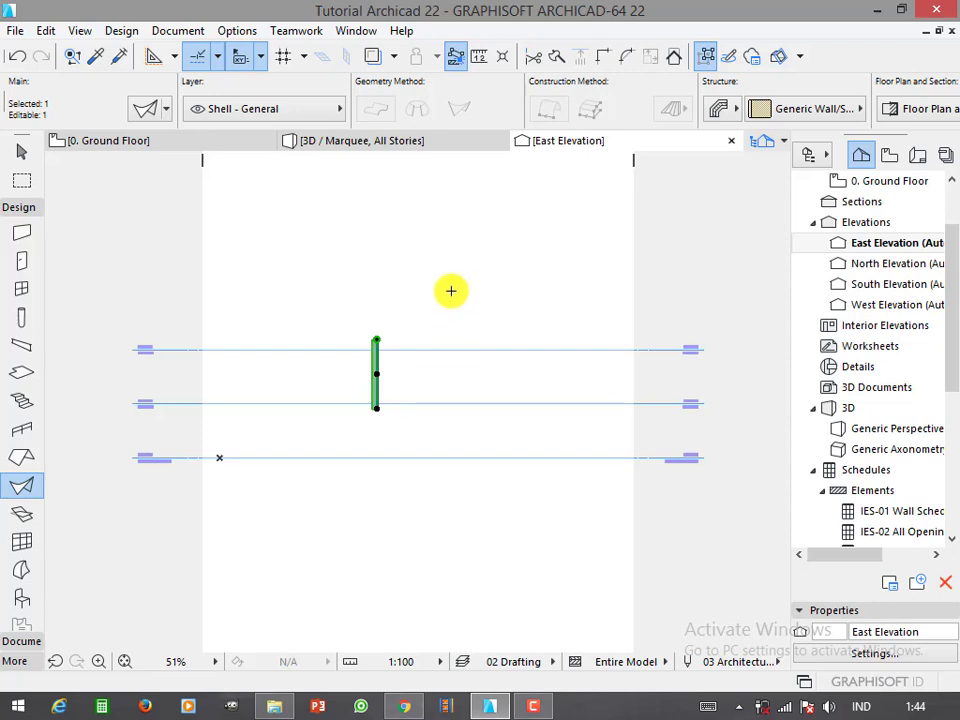
key("ctrl+z")
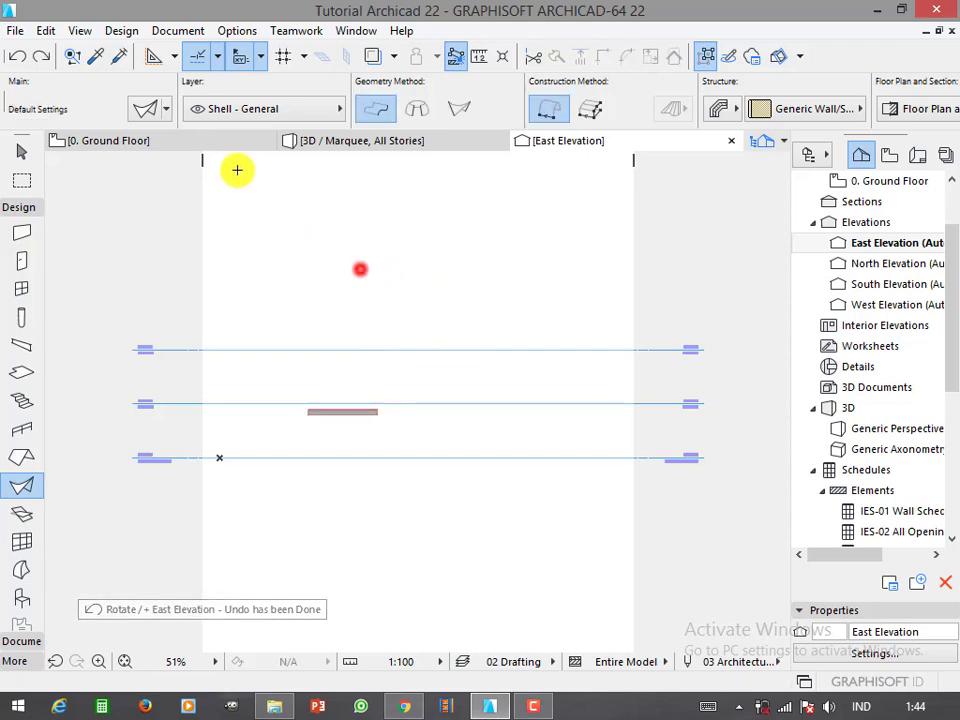
left_click(222, 146)
- Show the south elevation marker in 3D, then the whole model with F2
left_click(559, 512)
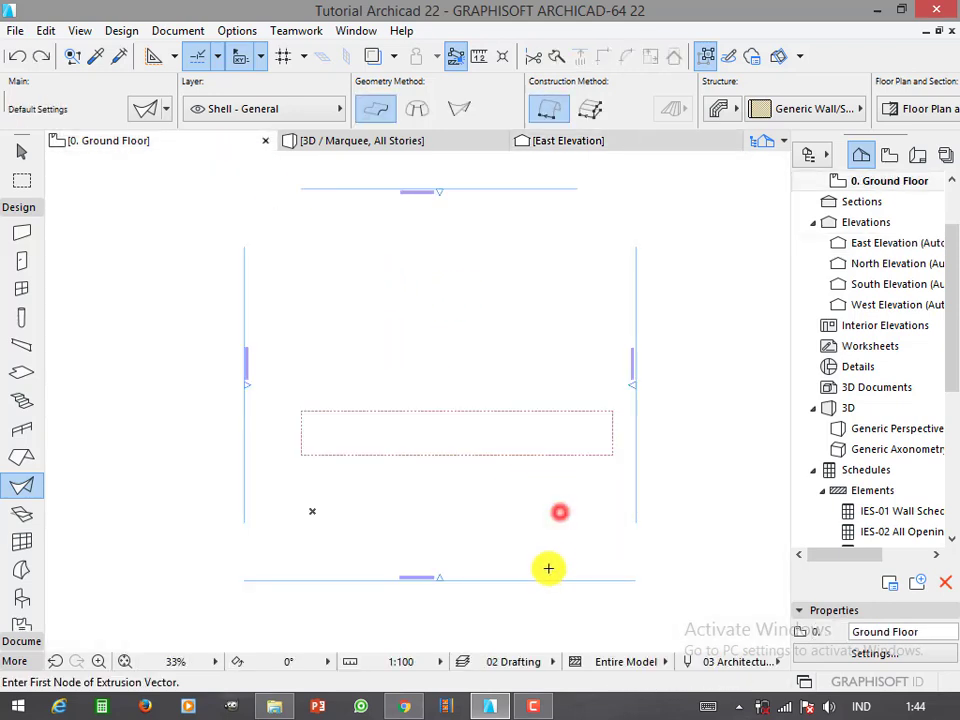
left_click(548, 578)
right_click(555, 534)
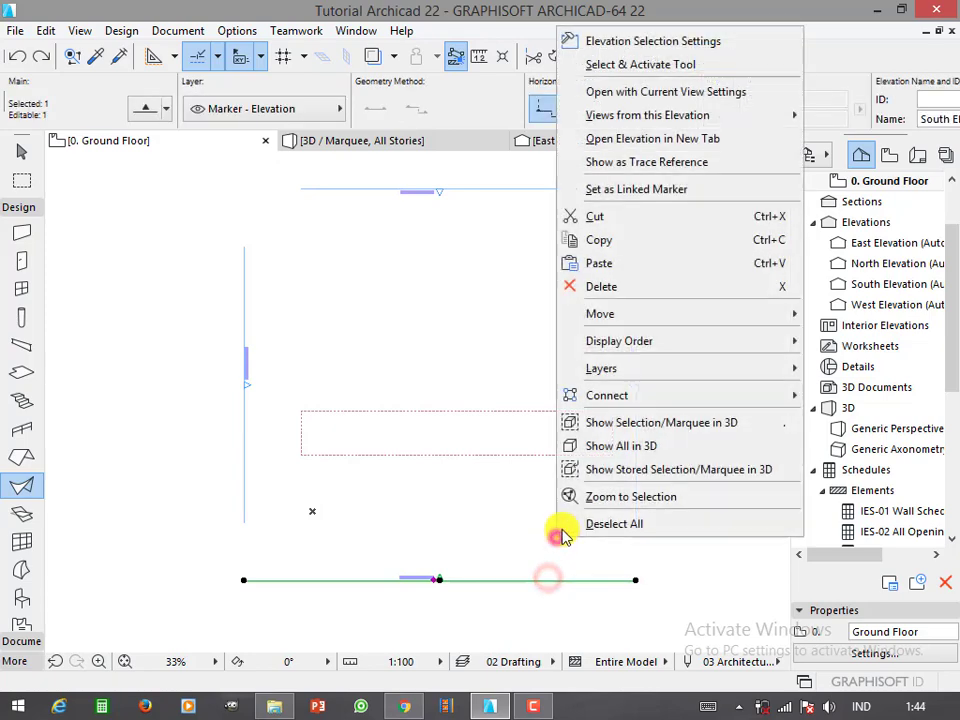
left_click(625, 428)
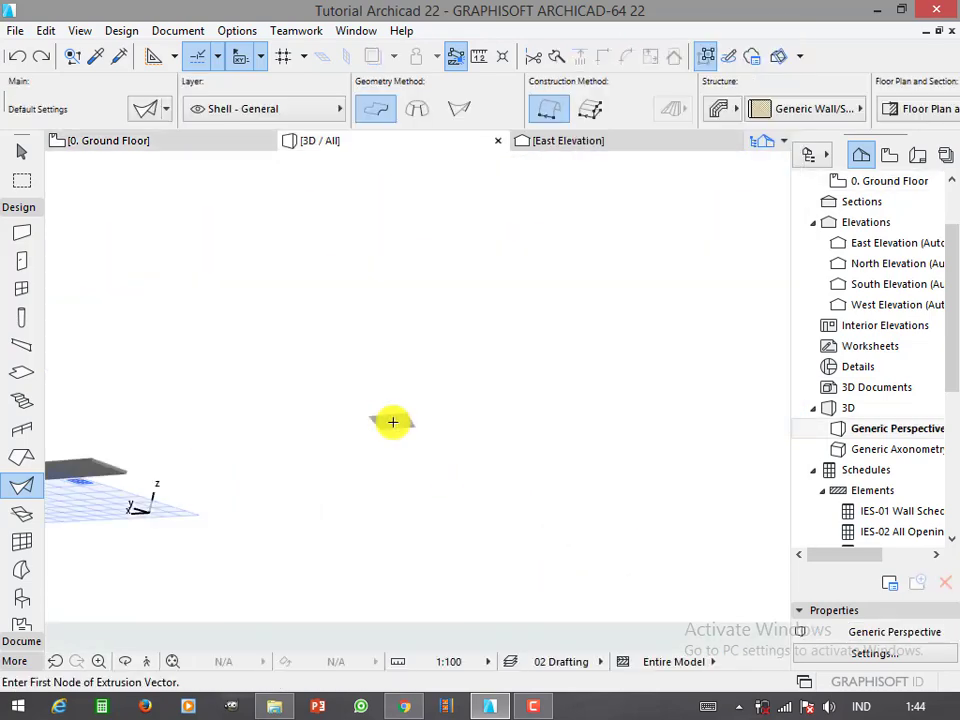
key("F2")
- Open the South Elevation with current view settings from the marker's context menu
right_click(523, 529)
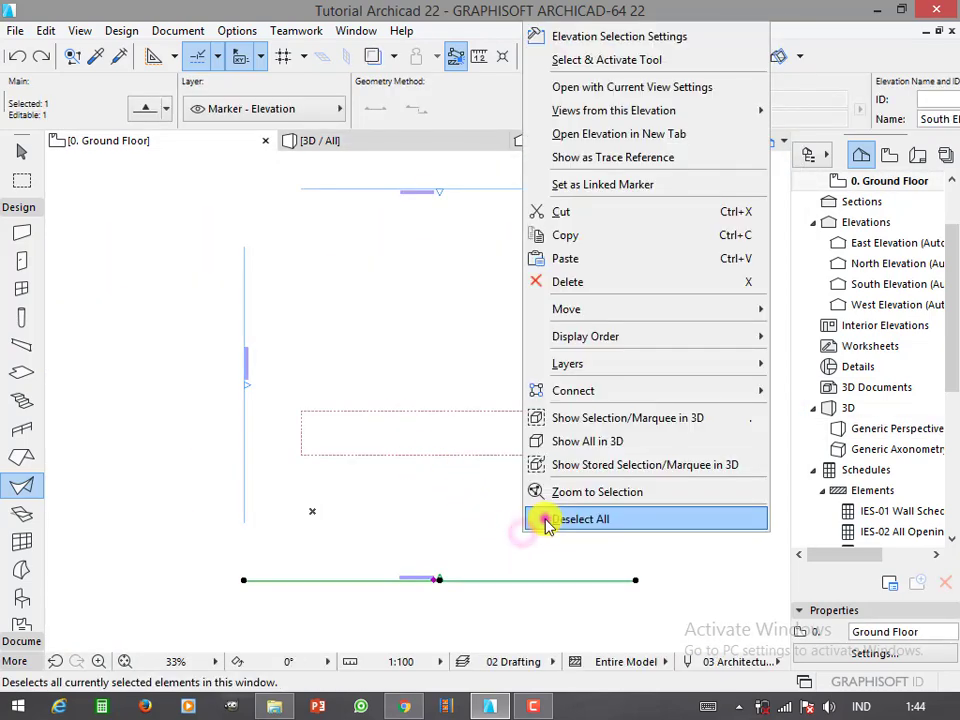
left_click(607, 87)
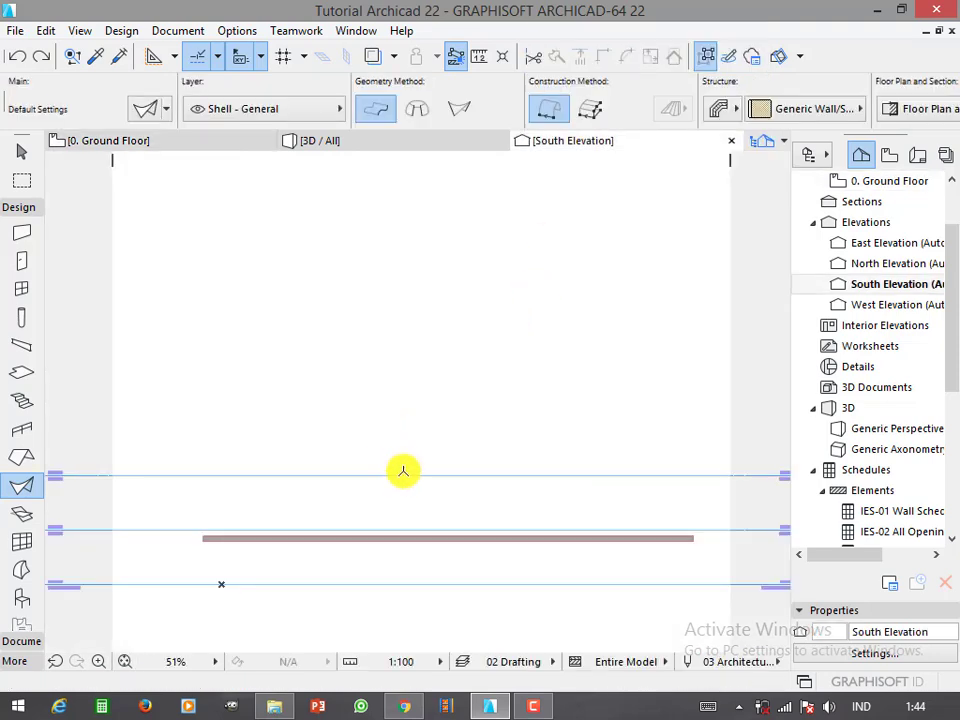
scroll(462, 431, "up", 3)
scroll(435, 354, "down", 2)
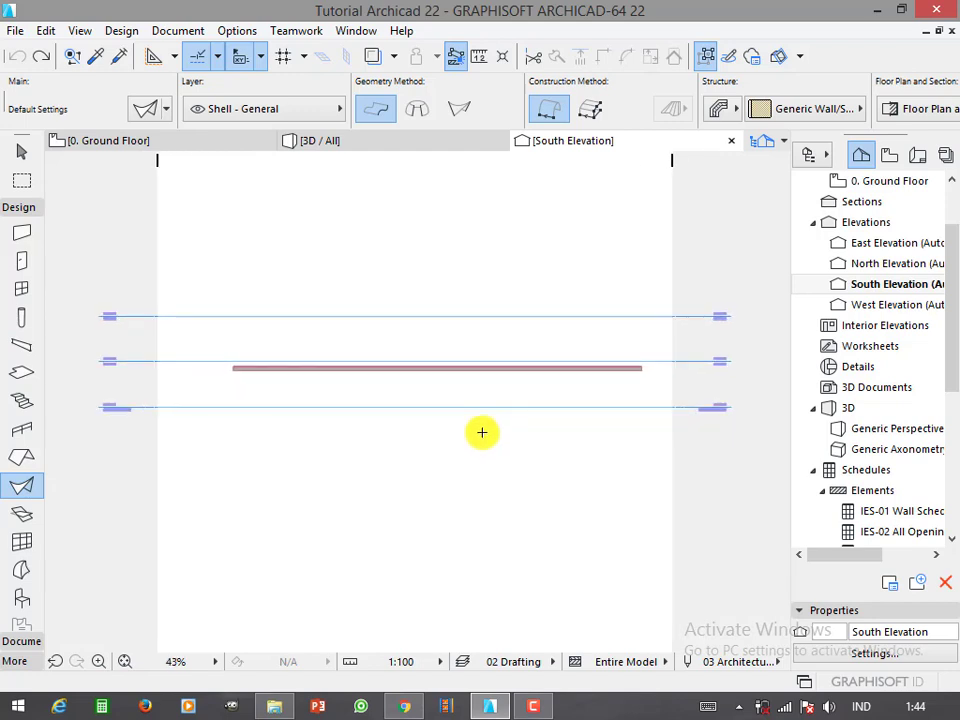
- Move the shell up onto the upper level line in the South Elevation
scroll(468, 400, "up", 1)
left_click(460, 363)
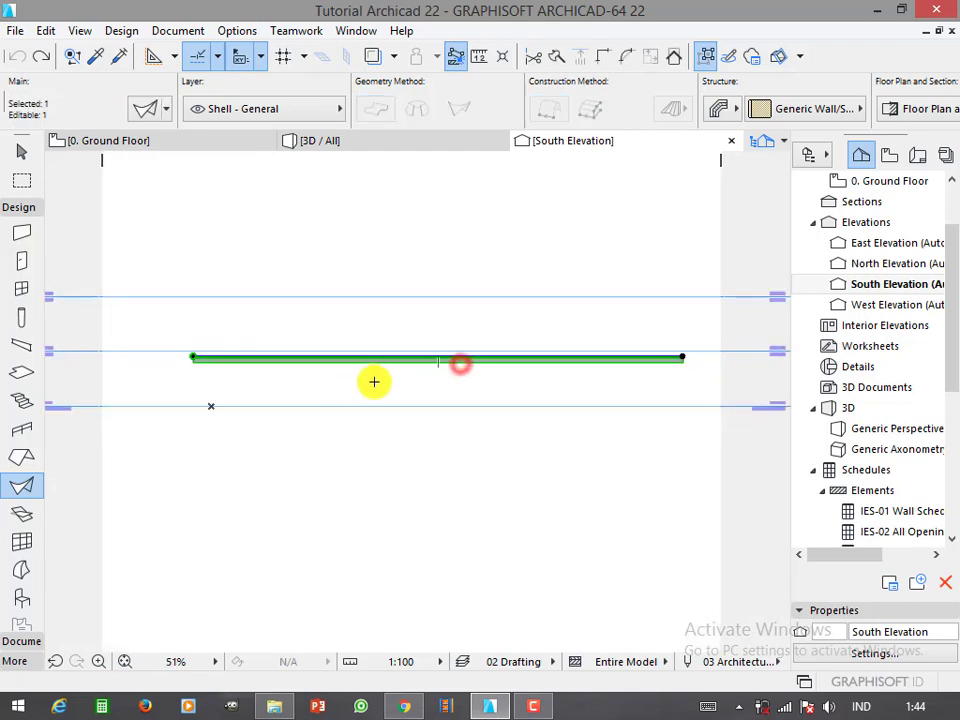
key("ctrl+d")
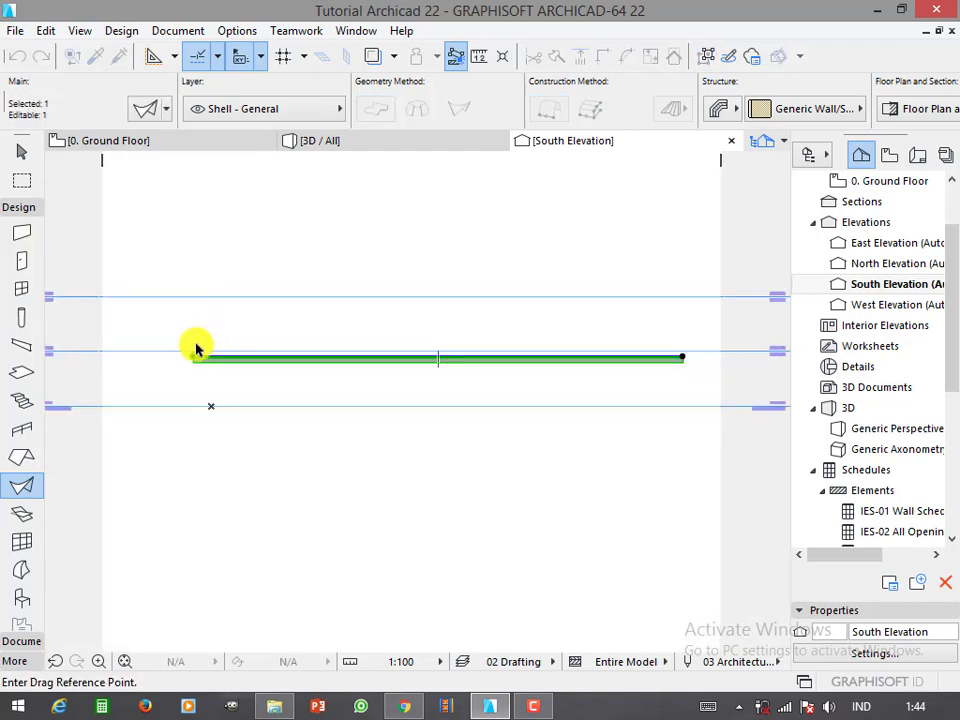
left_click(197, 357)
left_click(154, 296)
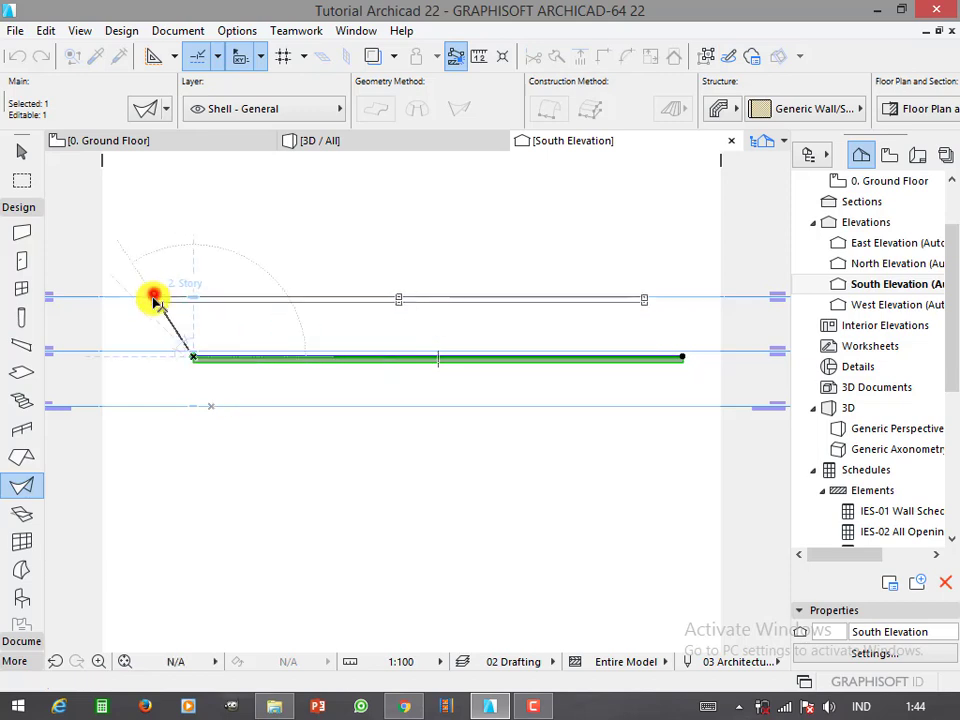
middle_click_drag(258, 291, 249, 326)
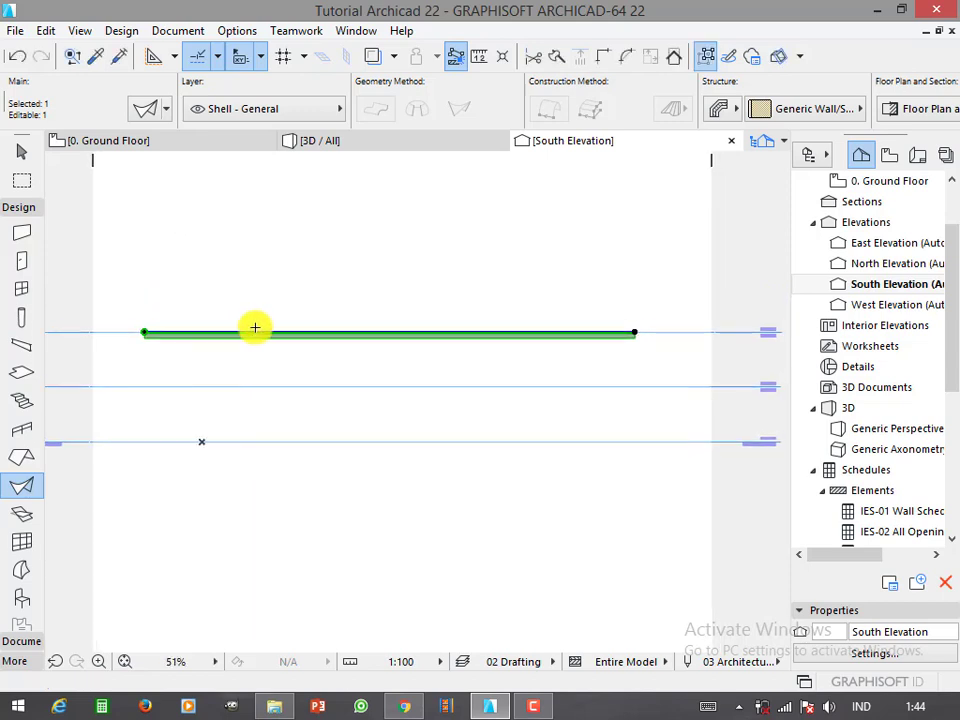
- Insert alternating peak and dip nodes along the shell edge to form a zigzag
left_click(257, 332)
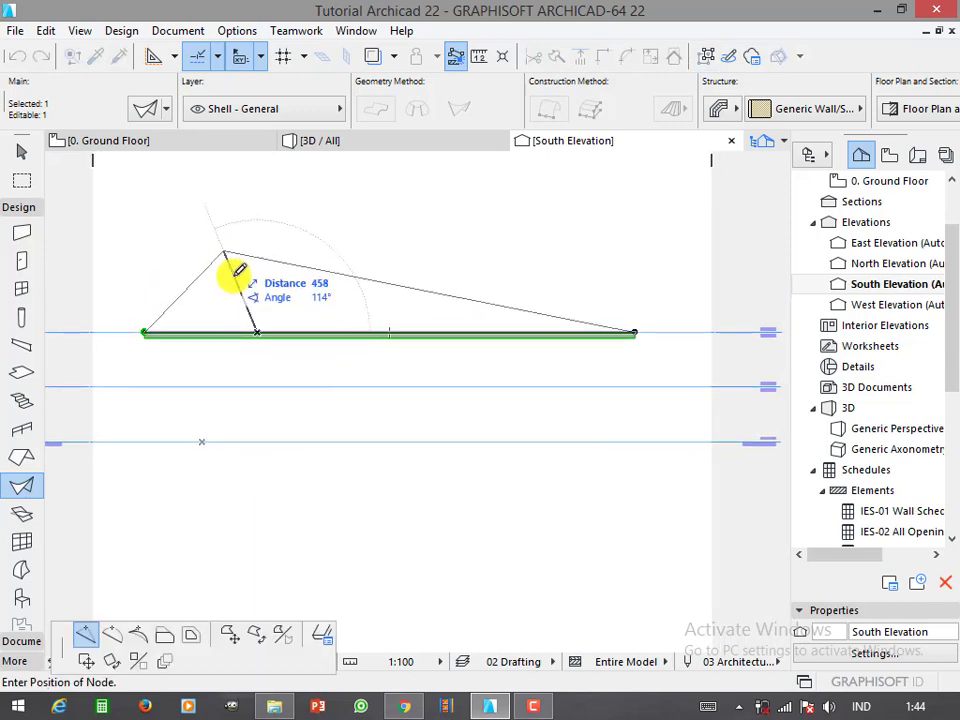
left_click(218, 310)
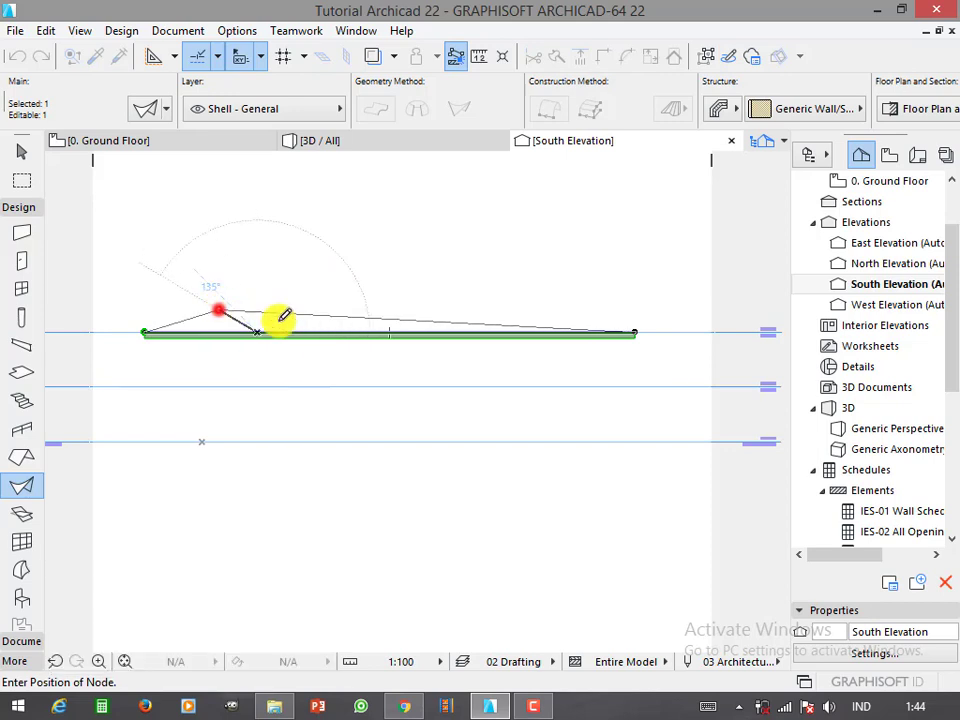
left_click(331, 318)
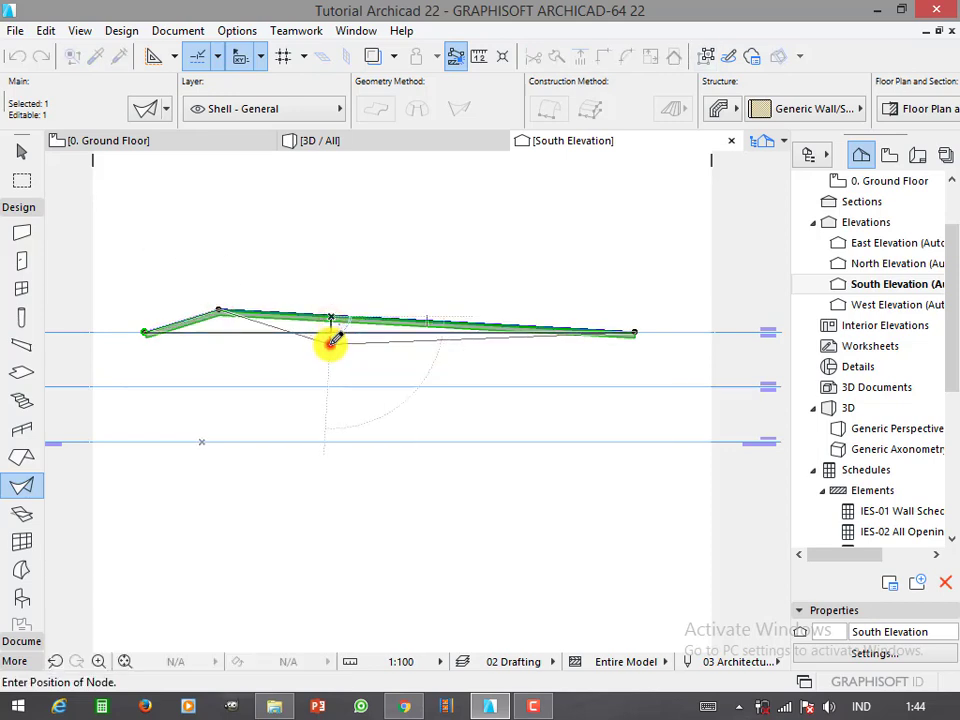
left_click(329, 344)
left_click(430, 343)
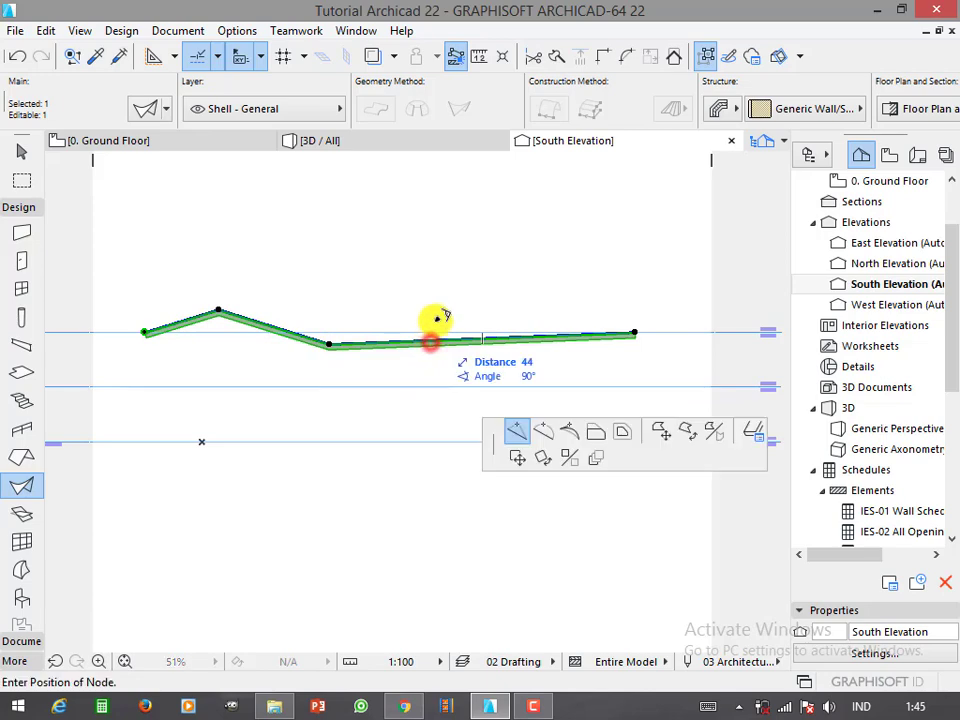
left_click(435, 318)
left_click(519, 323)
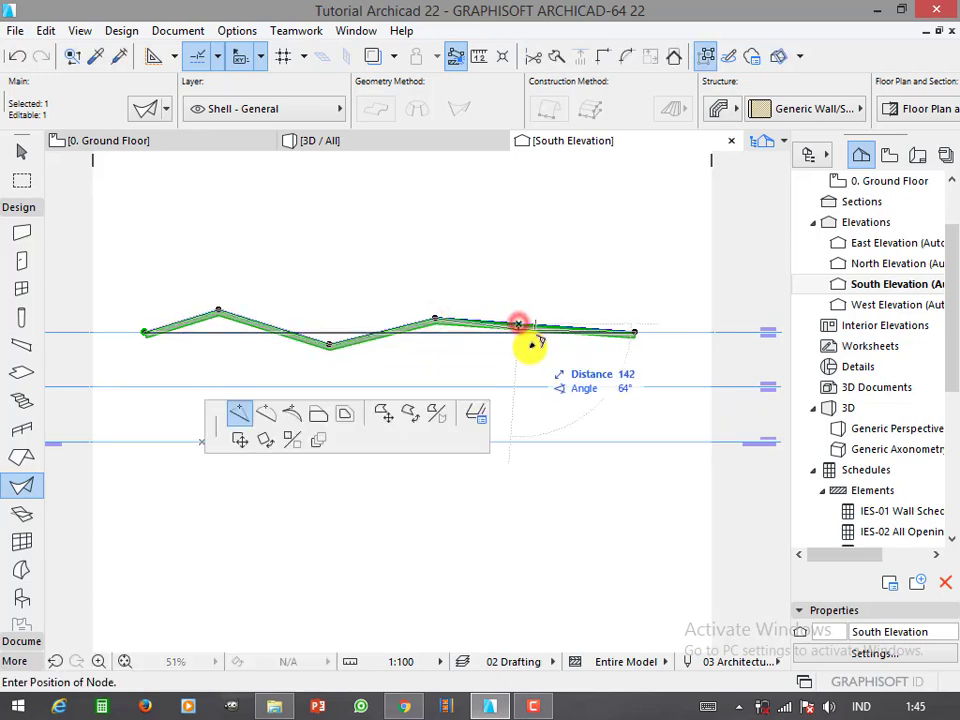
left_click(529, 347)
- Extend the shell's right end node further right and add a third peak near it
left_click(637, 331)
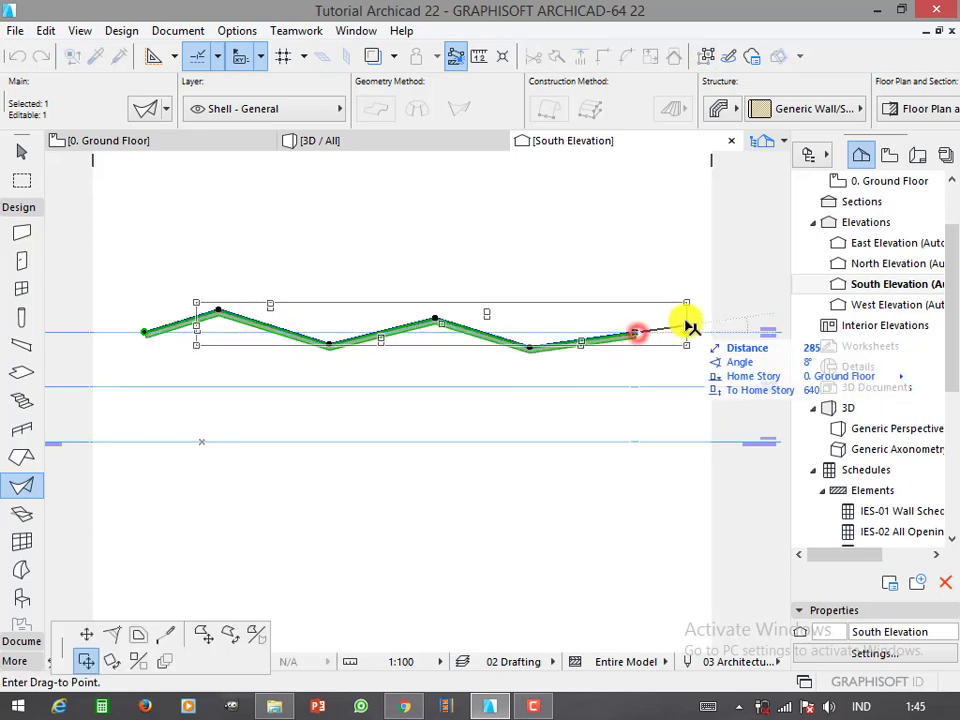
left_click(88, 636)
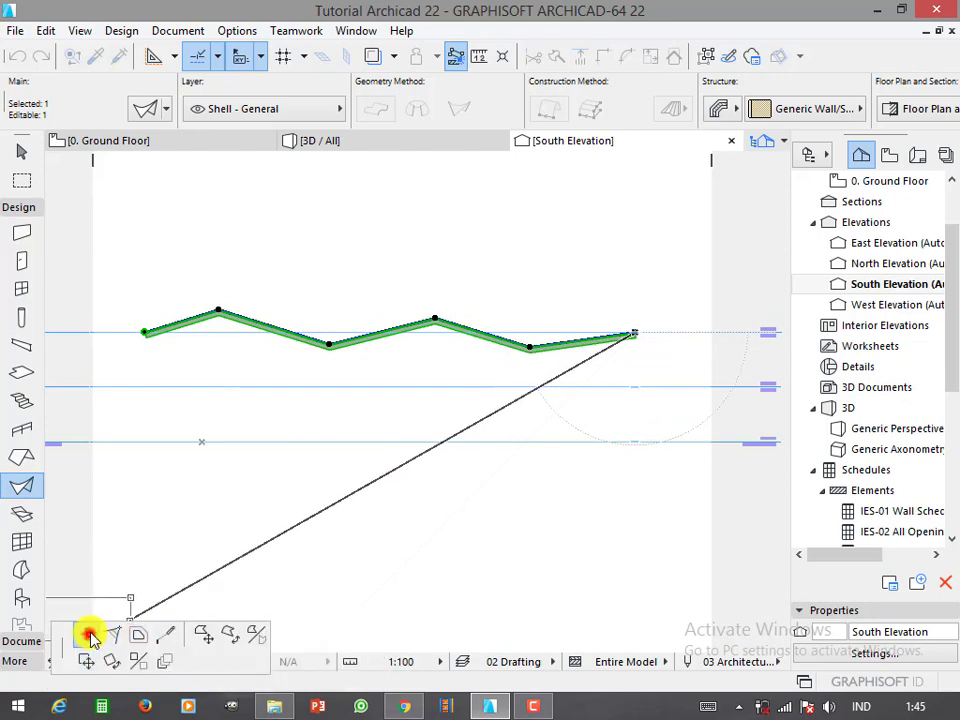
left_click(729, 322)
left_click(637, 331)
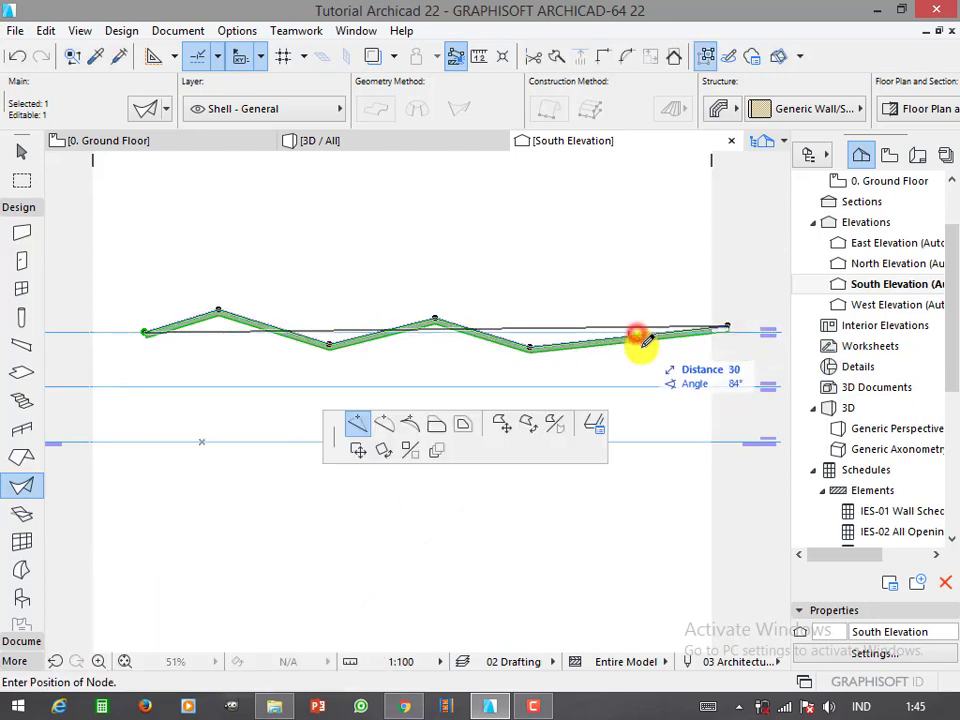
left_click(643, 310)
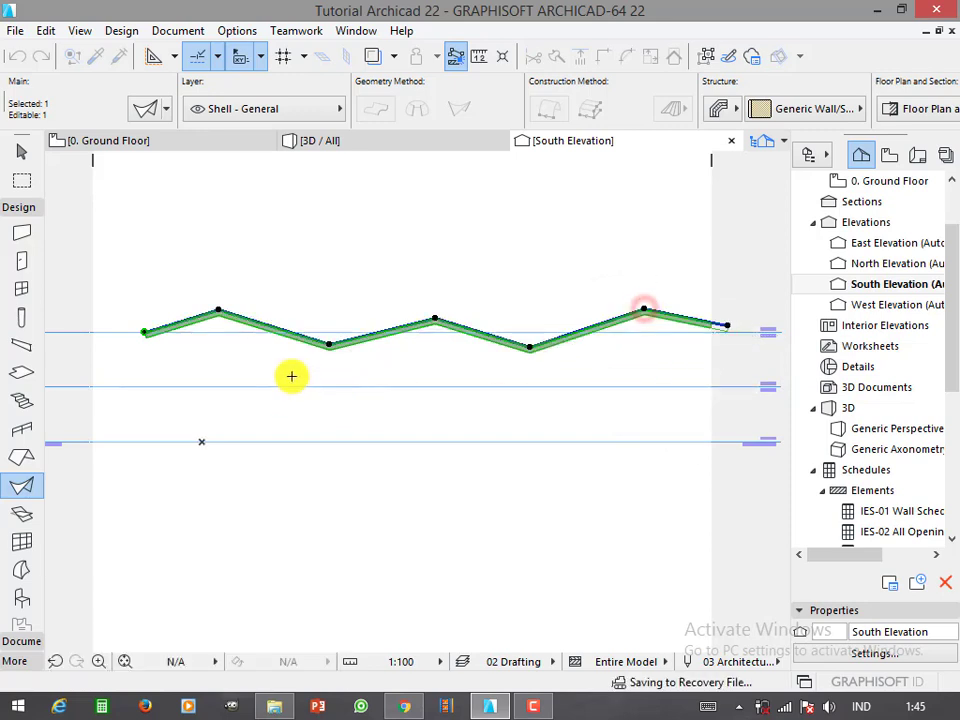
scroll(294, 375, "up", 1)
scroll(189, 332, "down", 1)
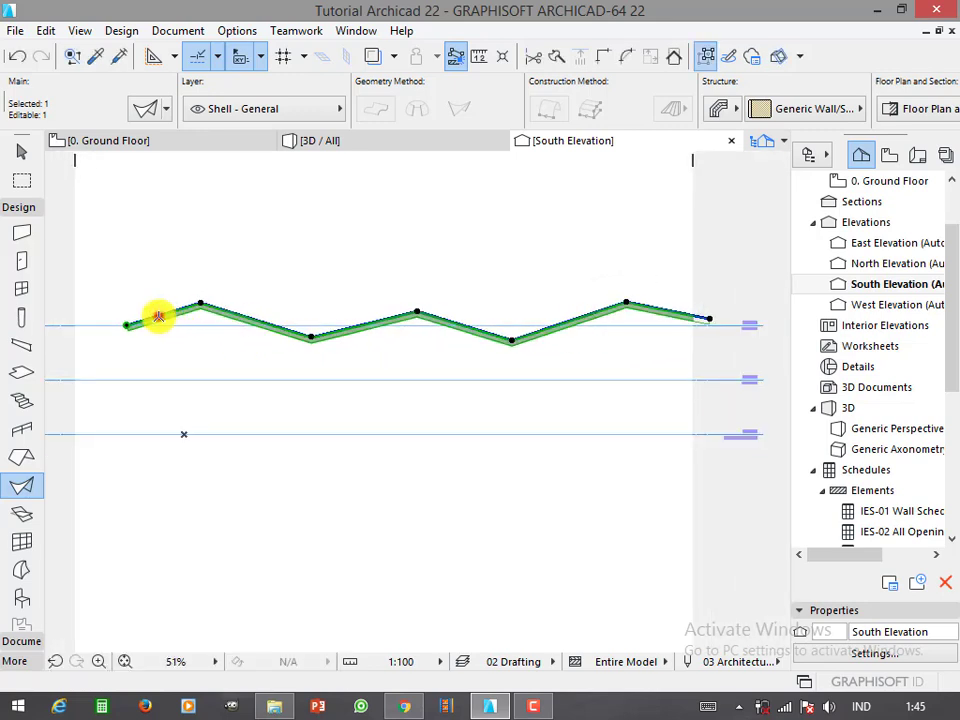
left_click(158, 316)
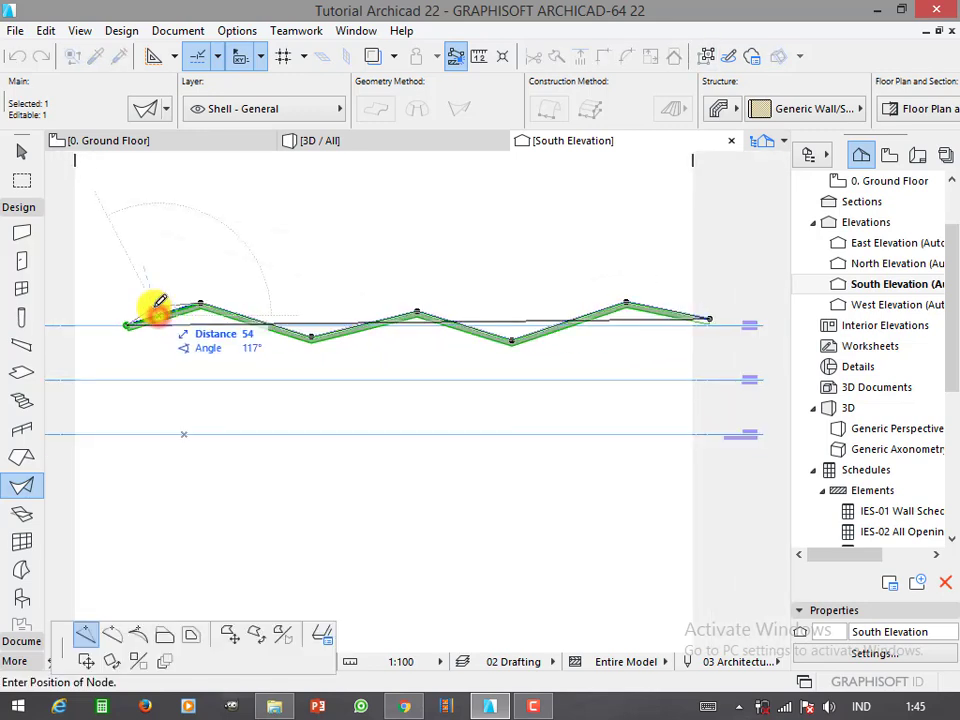
left_click(116, 638)
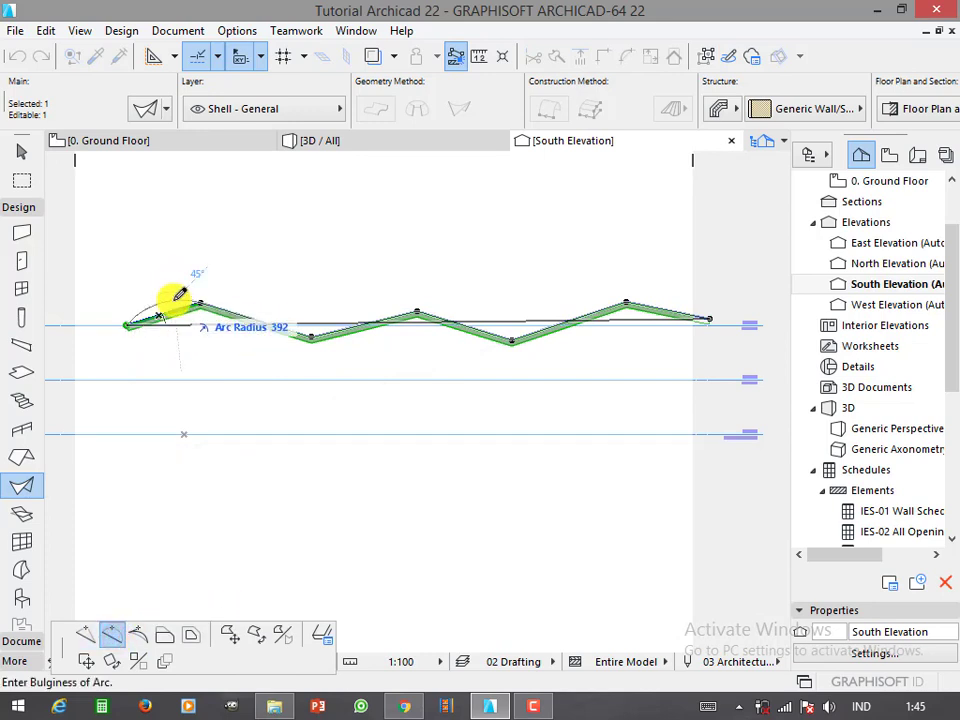
- Bend the first two straight edges of the shell profile into arcs
left_click(179, 294)
scroll(246, 313, "up", 1)
left_click(246, 316)
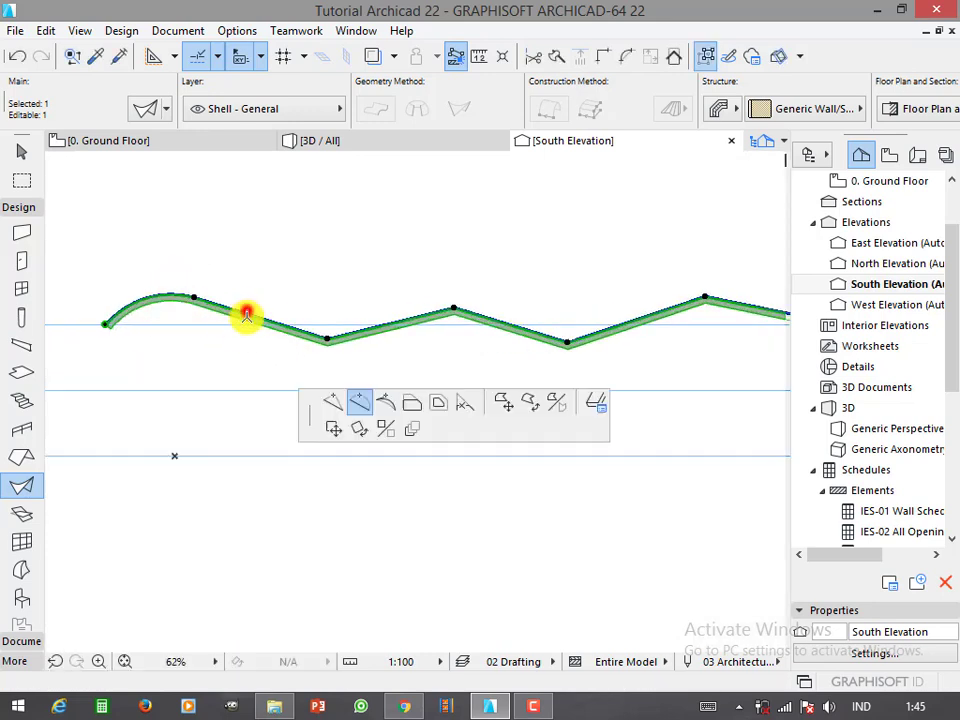
left_click(250, 328)
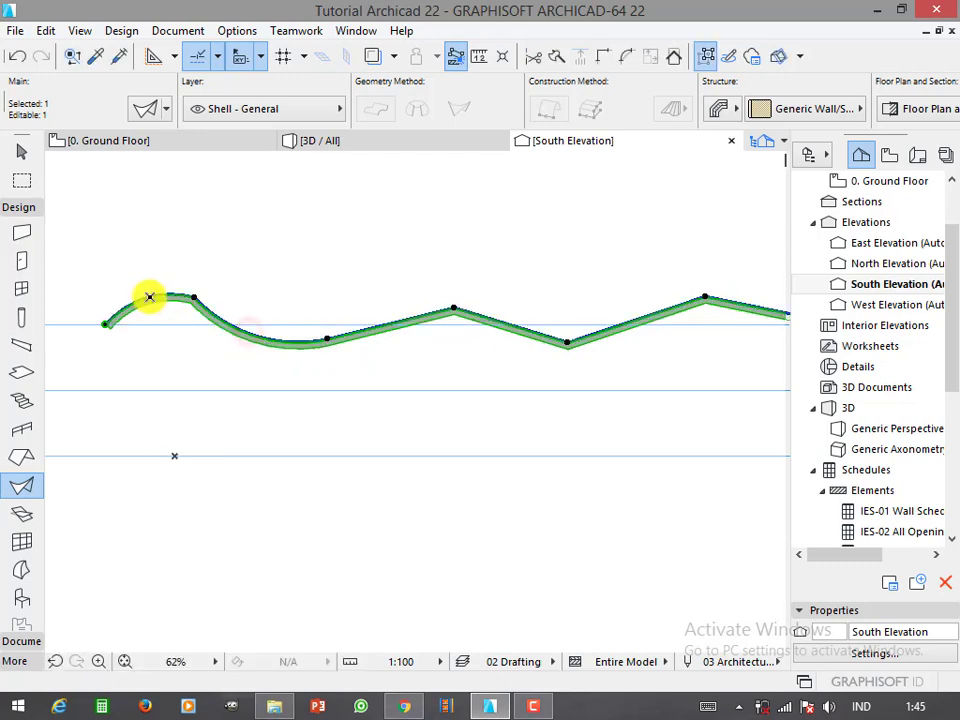
- Shift the left profile vertex slightly and make the left arc bulge taller
left_click(147, 295)
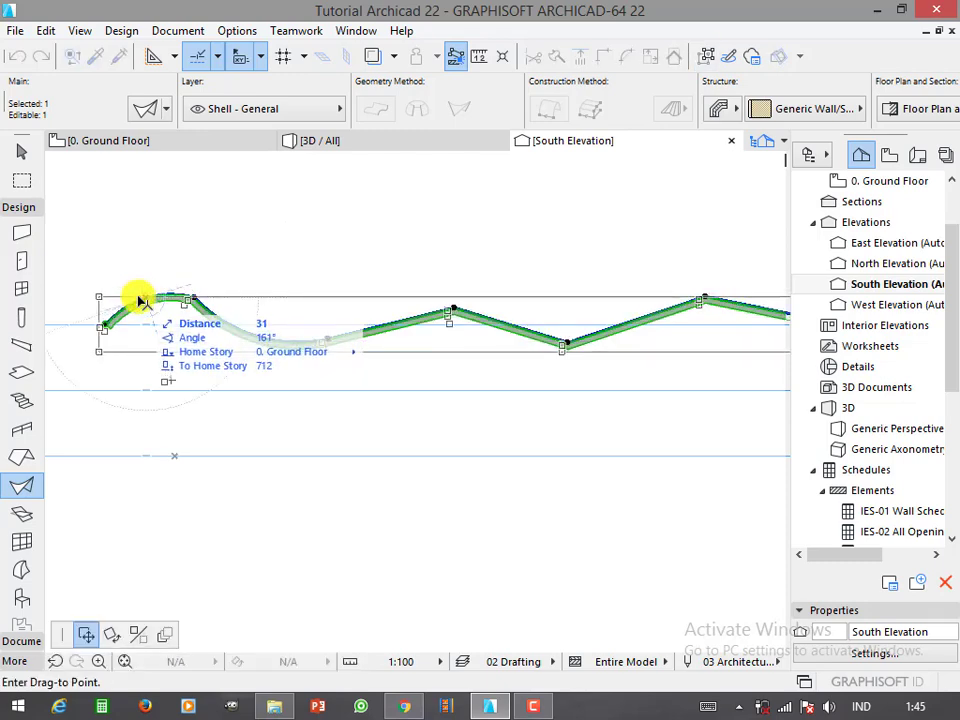
left_click(137, 296)
left_click(136, 297)
scroll(137, 297, "up", 3)
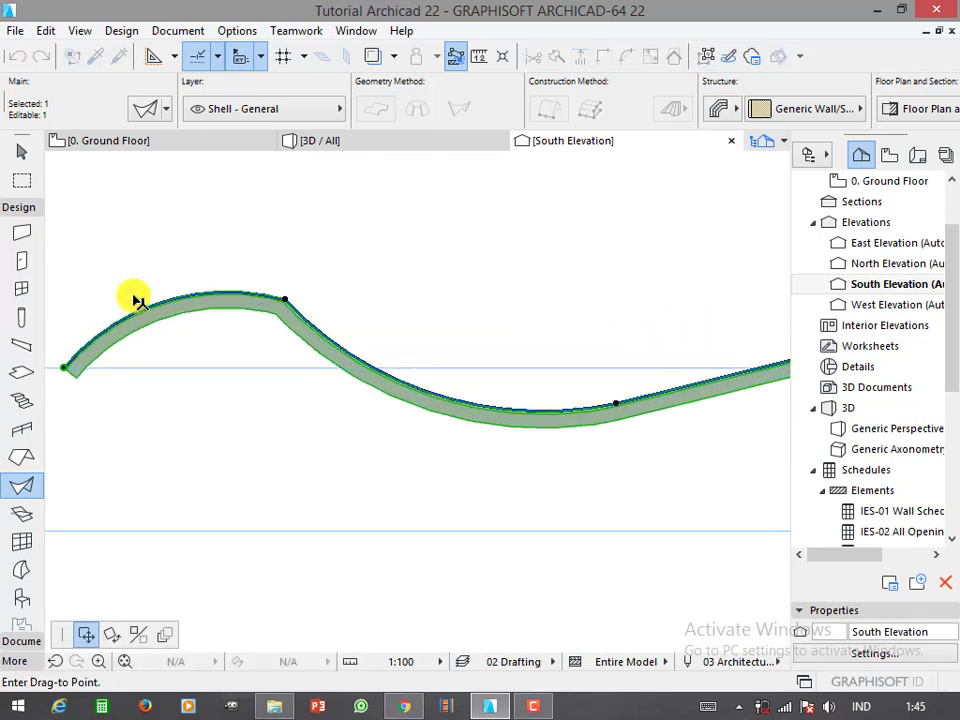
left_click(120, 318)
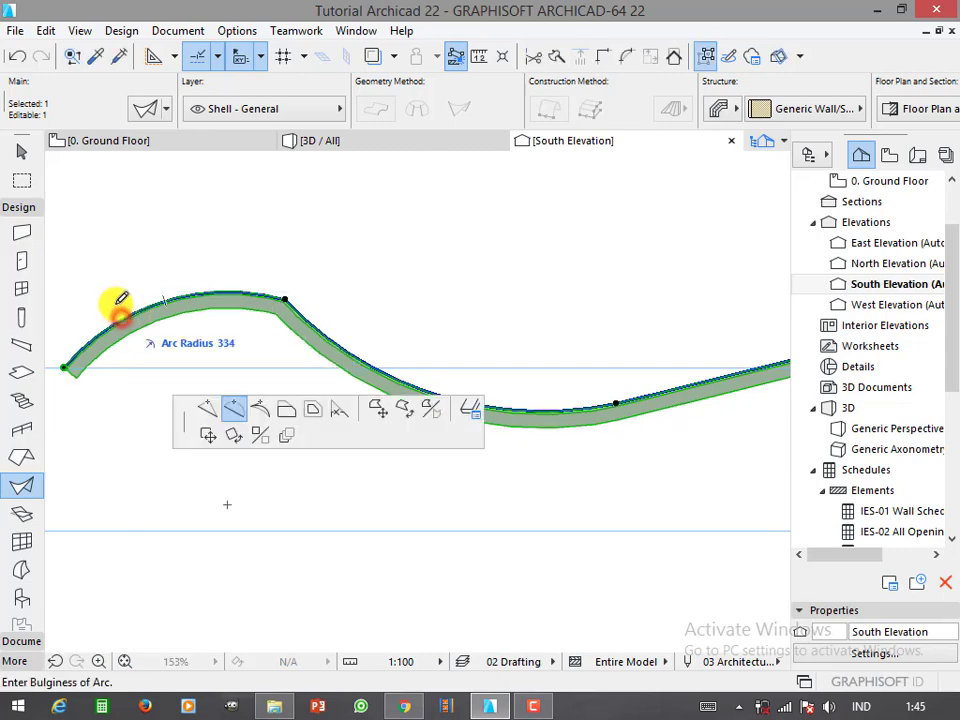
left_click(122, 261)
scroll(137, 276, "down", 2)
scroll(326, 319, "up", 2)
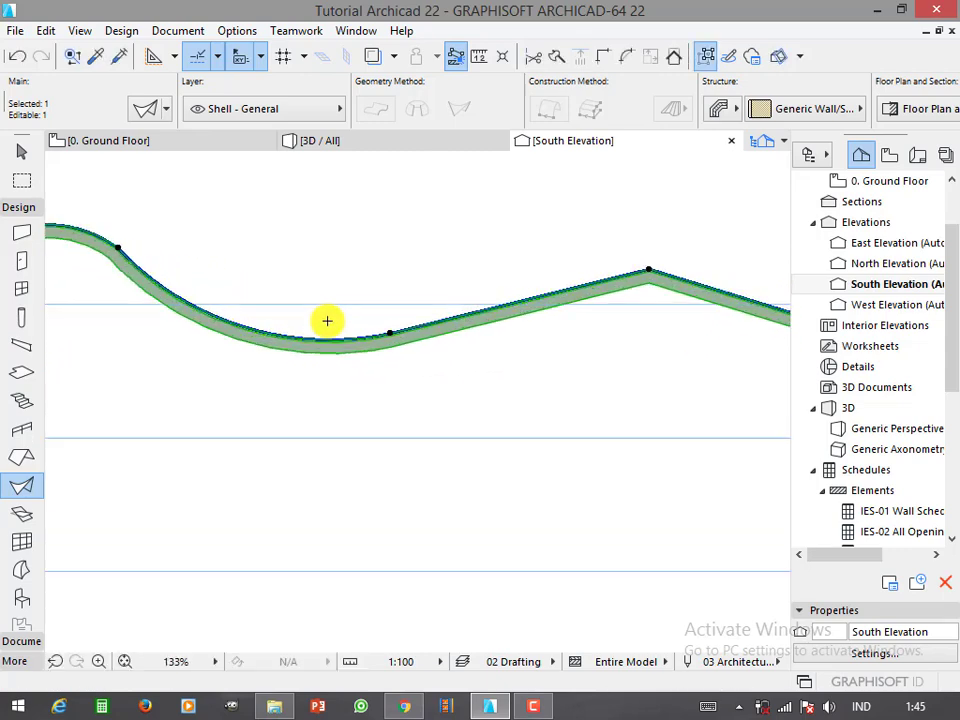
- Reposition the middle and right profile nodes and curve a right-side edge into an arc
left_click(407, 338)
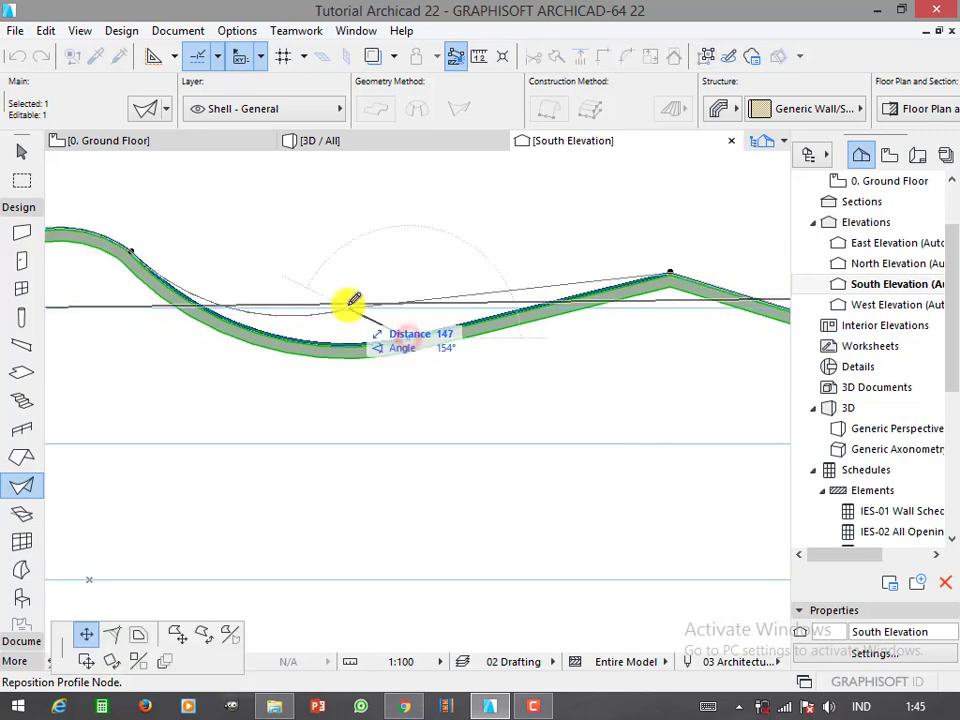
left_click(348, 301)
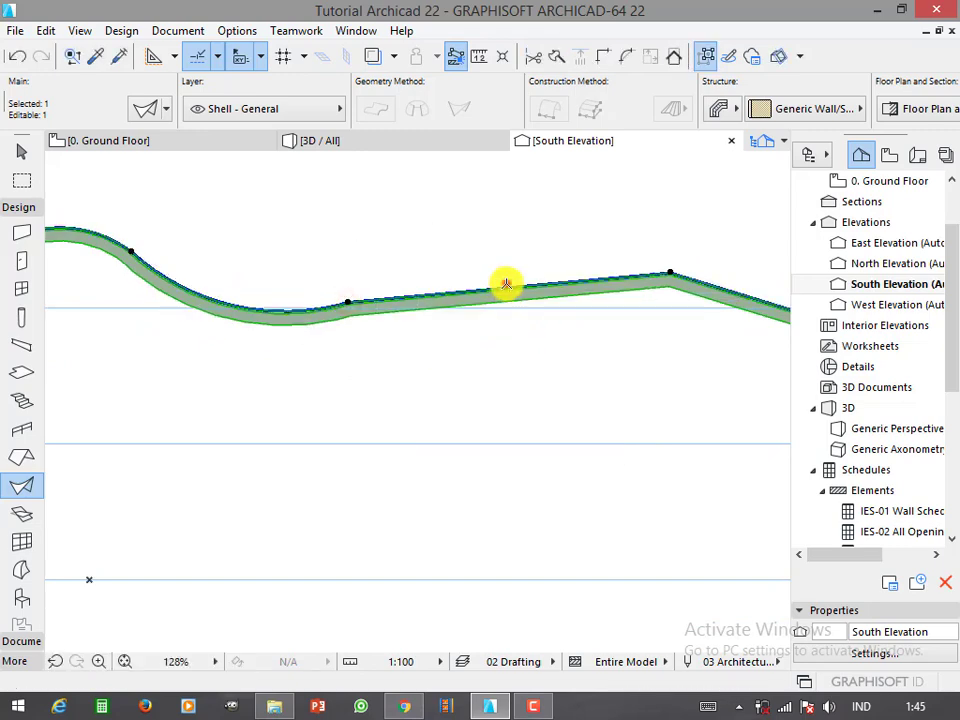
left_click(506, 285)
left_click(510, 259)
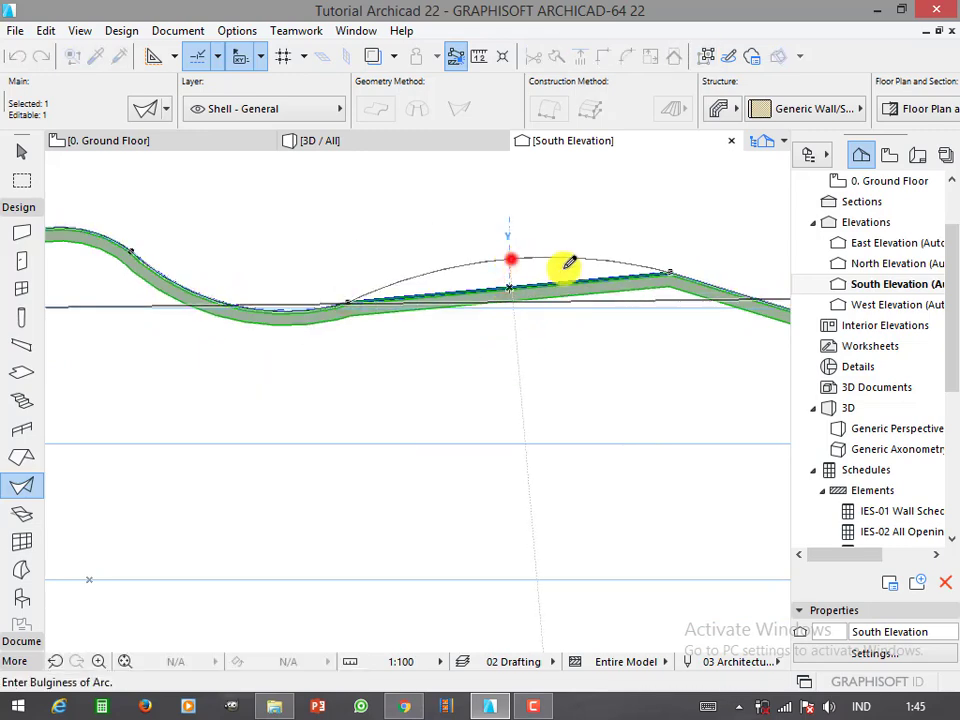
left_click(669, 271)
left_click(599, 261)
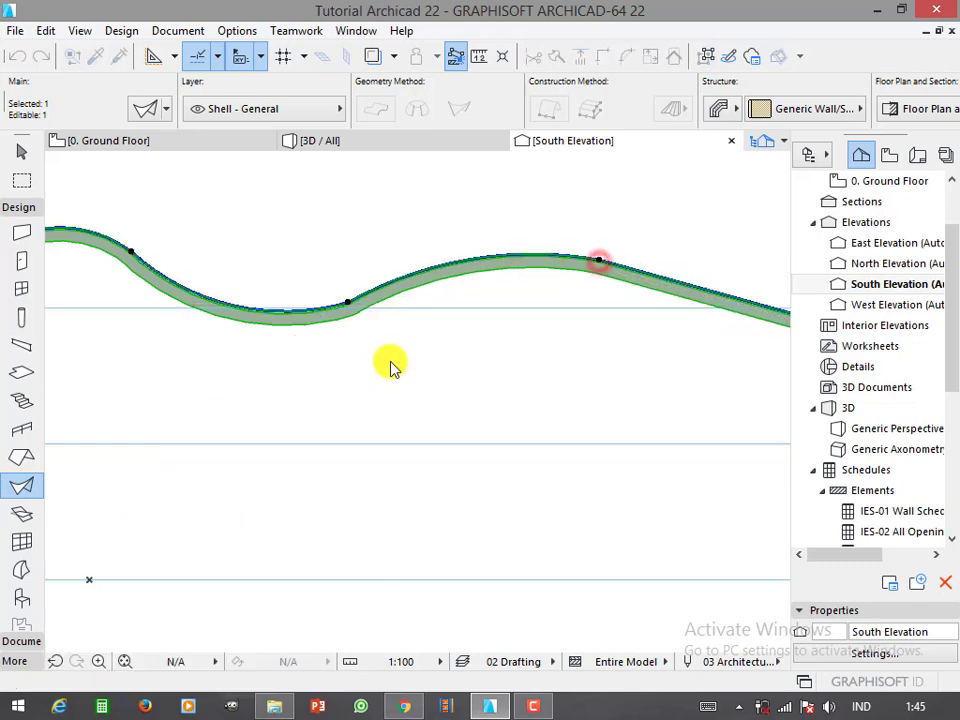
scroll(514, 350, "down", 3)
scroll(509, 331, "up", 1)
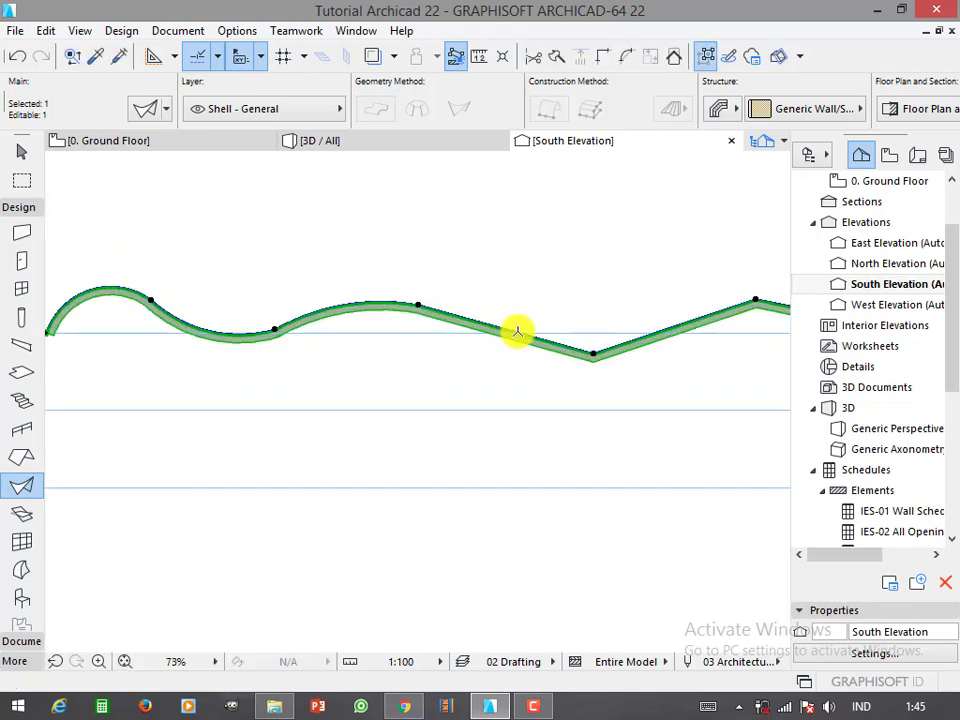
scroll(519, 330, "up", 1)
left_click(611, 358)
left_click(523, 345)
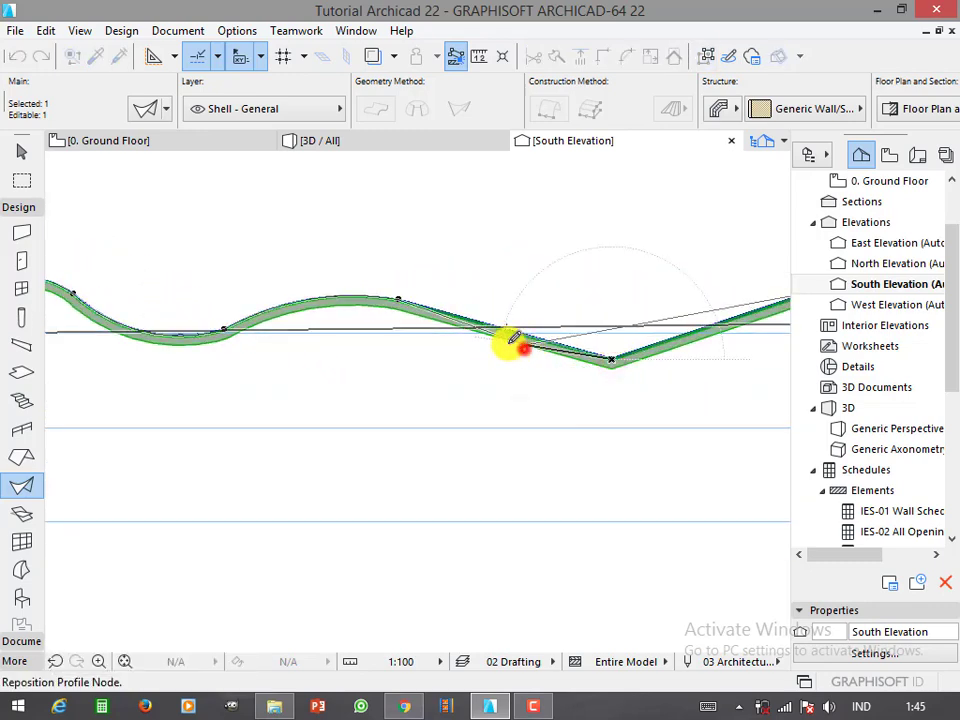
- Curve a middle edge up into a raised crest and arc the next straight segment
left_click(461, 323)
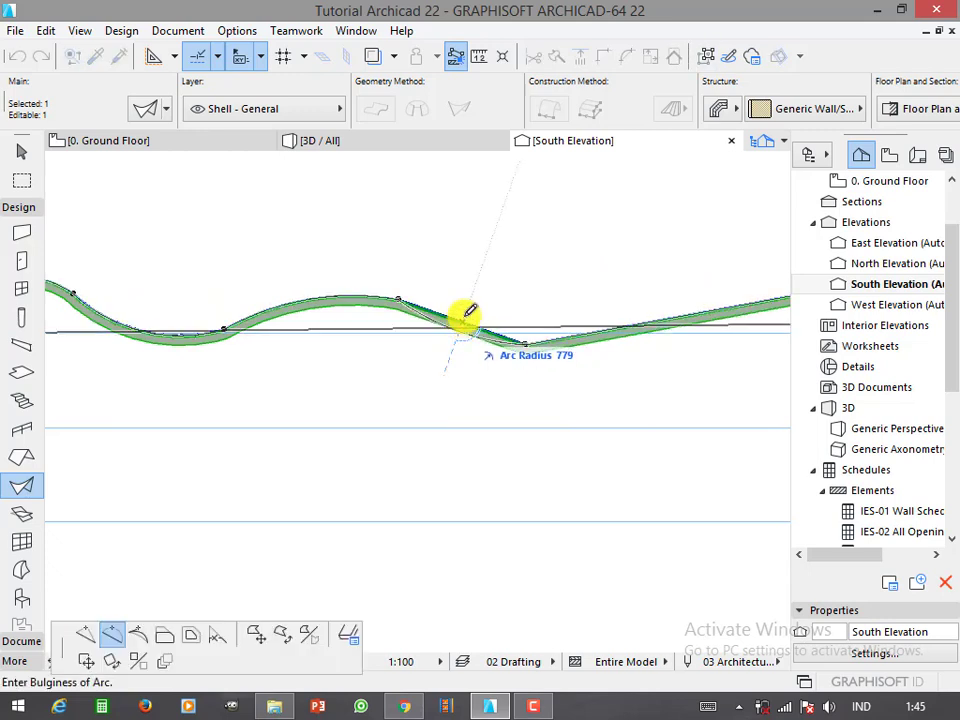
left_click(461, 321)
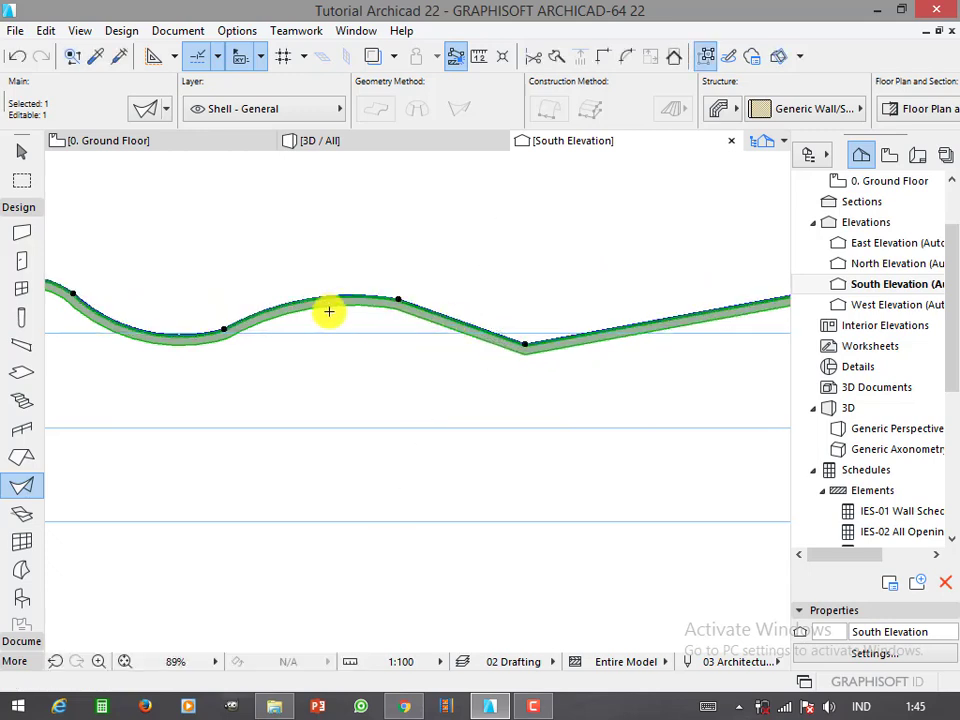
key("Escape")
left_click(396, 300)
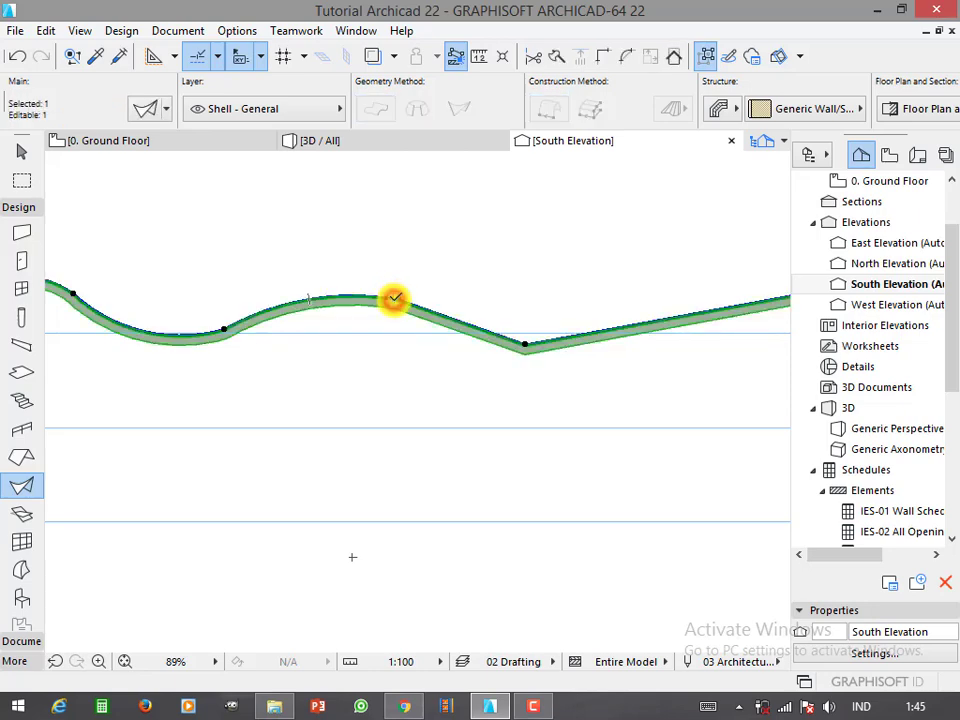
left_click(394, 298)
left_click(398, 276)
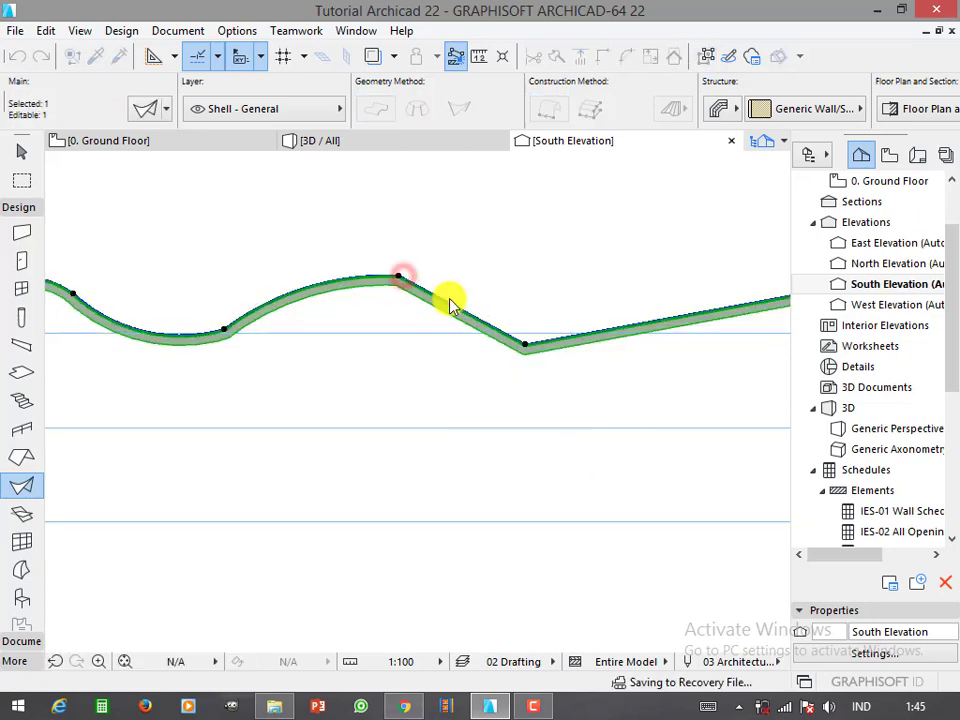
left_click(447, 299)
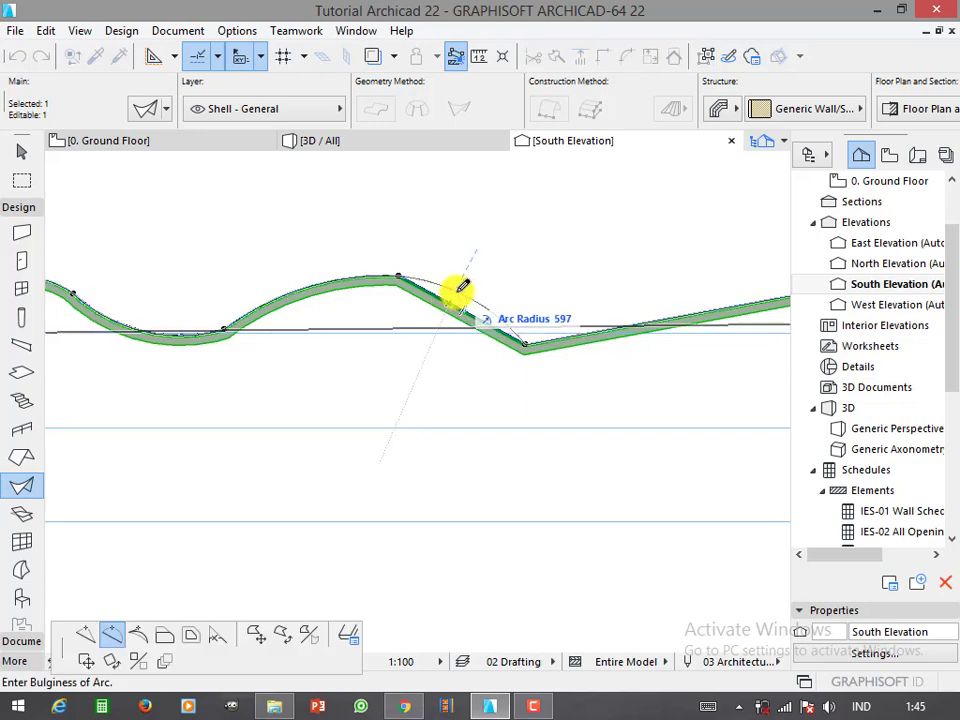
left_click(552, 393)
scroll(407, 403, "down", 2)
- Dip the middle shell segment into a downward arc and shift a node to reshape it
scroll(420, 400, "down", 1)
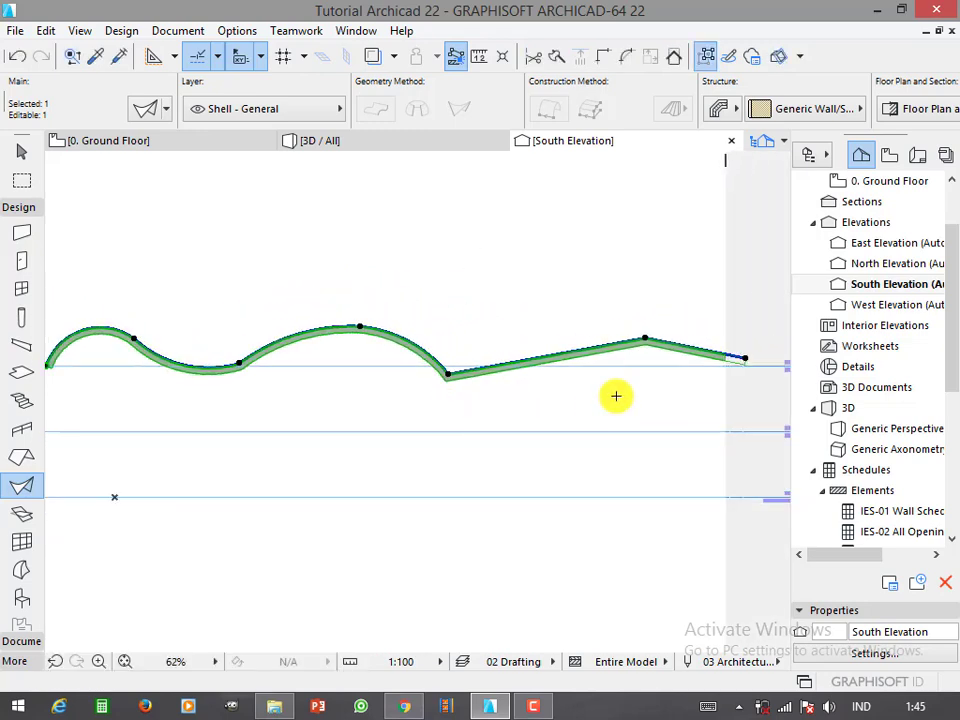
scroll(616, 396, "up", 3)
left_click(536, 343)
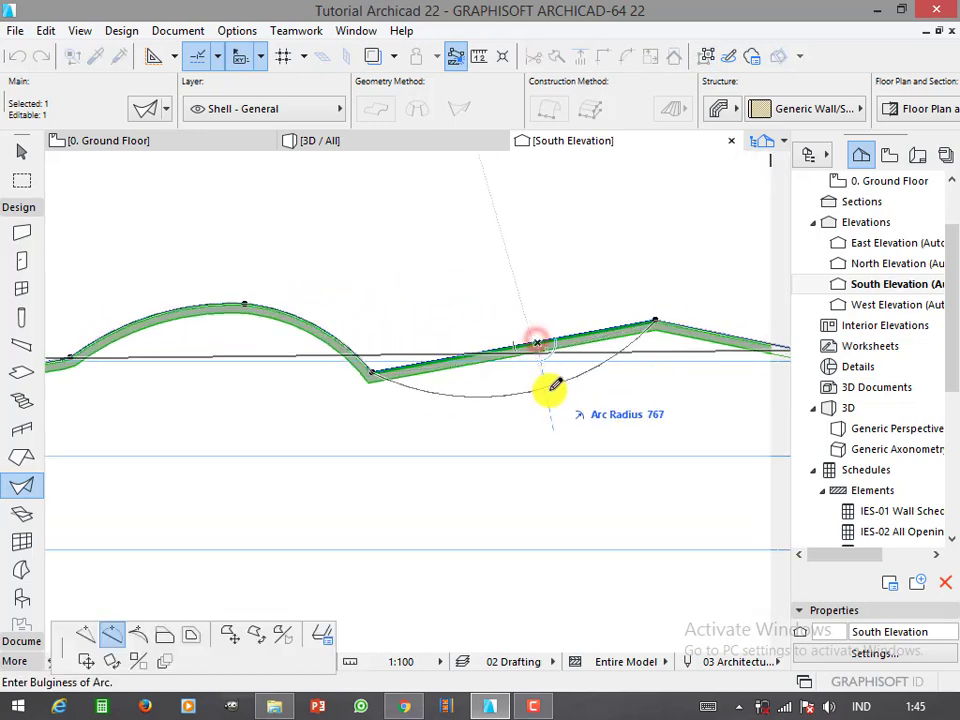
left_click(529, 414)
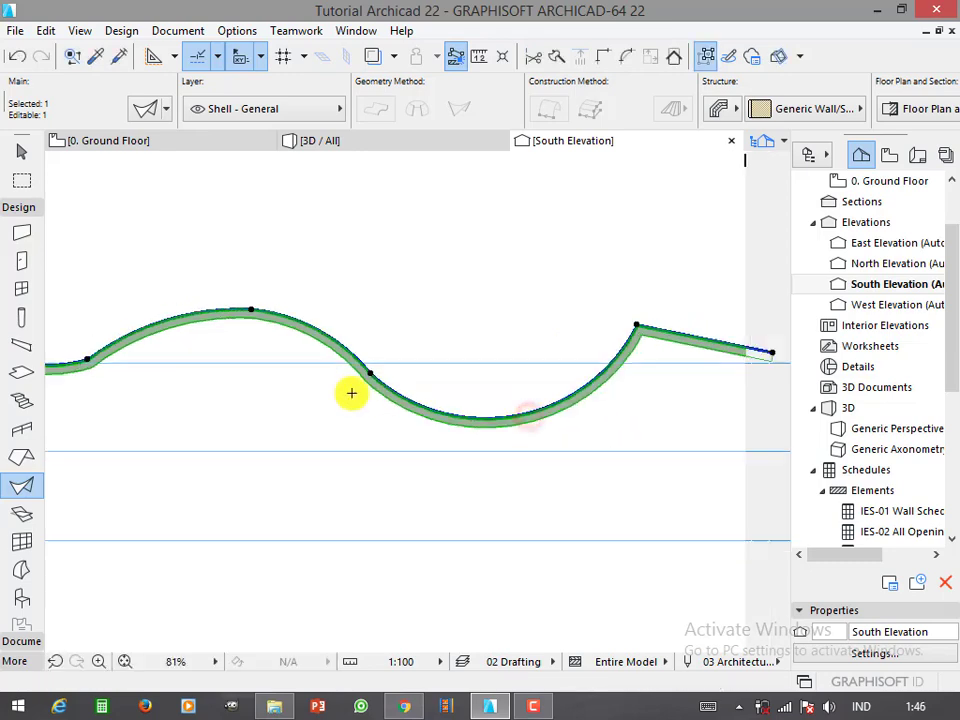
scroll(467, 381, "down", 3)
scroll(519, 360, "down", 1)
left_click(517, 355)
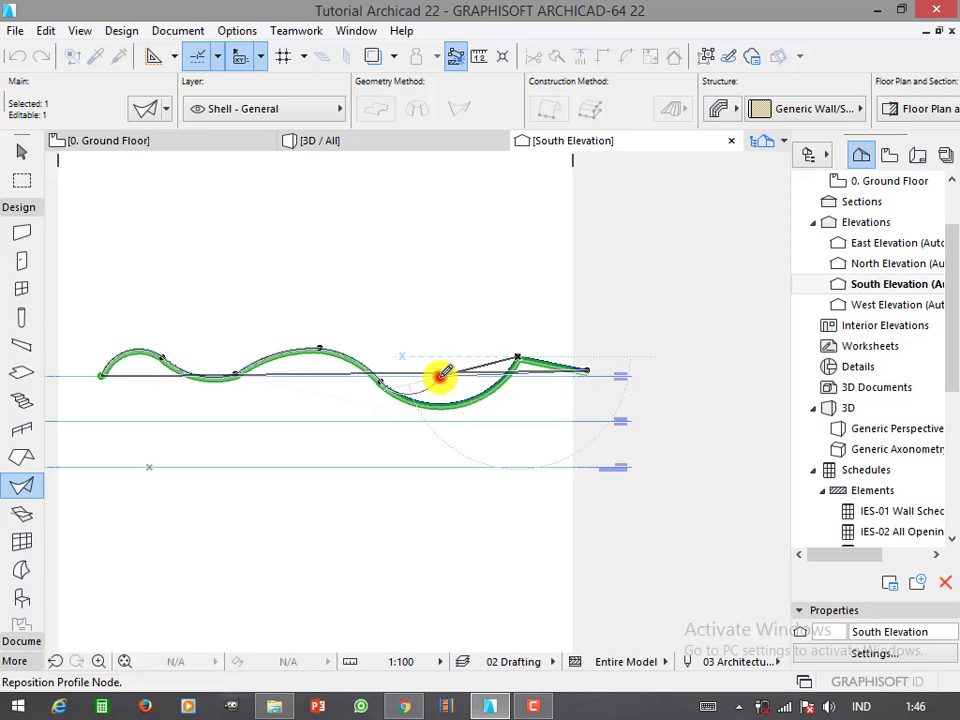
left_click(440, 377)
- Bend the right shell segment into an upward-bulging arc
scroll(611, 371, "up", 1)
scroll(571, 373, "up", 3)
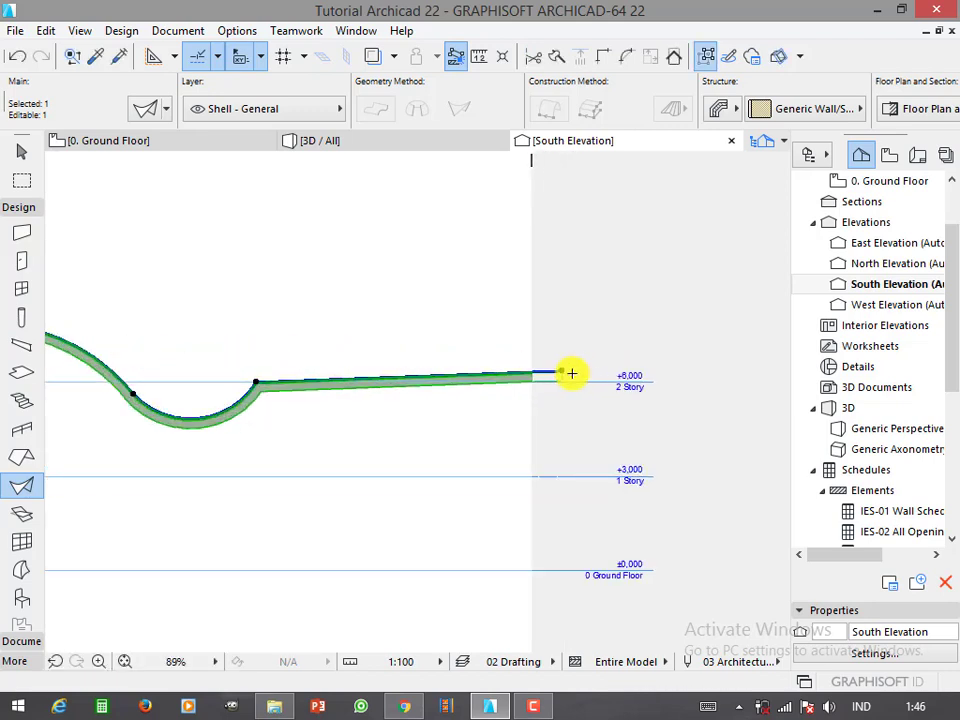
left_click(490, 375)
left_click(491, 315)
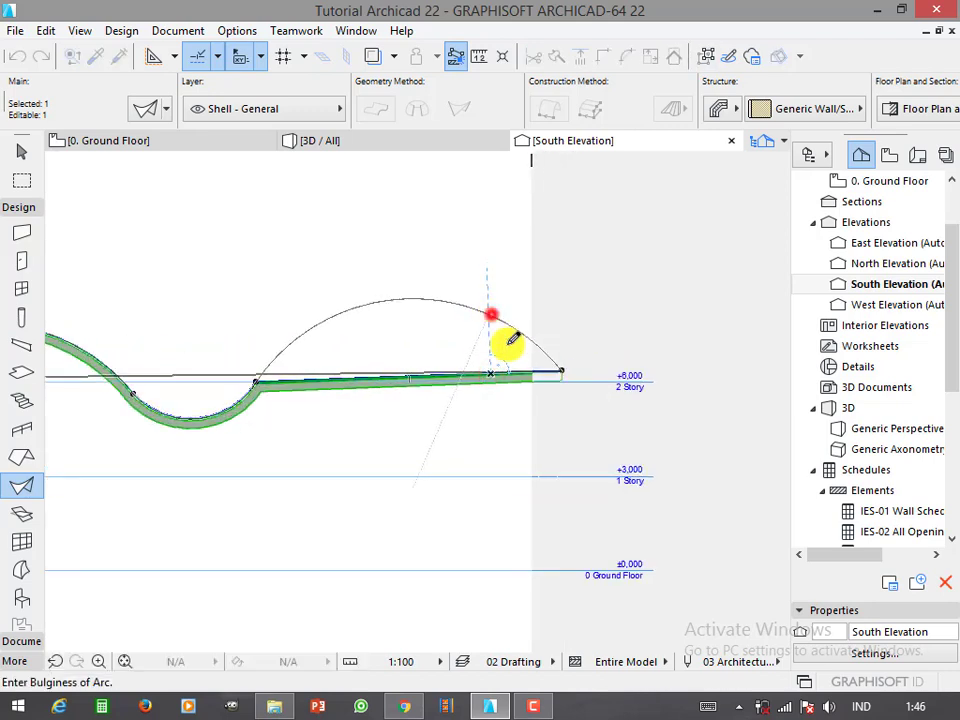
scroll(634, 378, "down", 5)
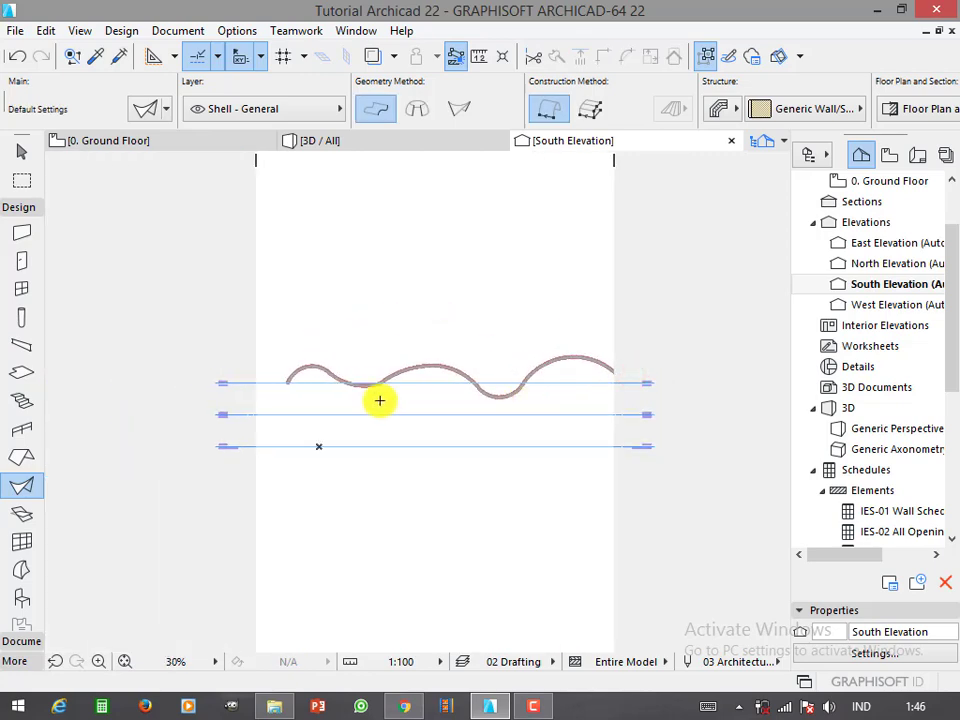
scroll(375, 400, "up", 2)
scroll(375, 400, "up", 1)
- Move the left end node further left, reposition a middle node to smooth the wave, and deselect
left_click(285, 349)
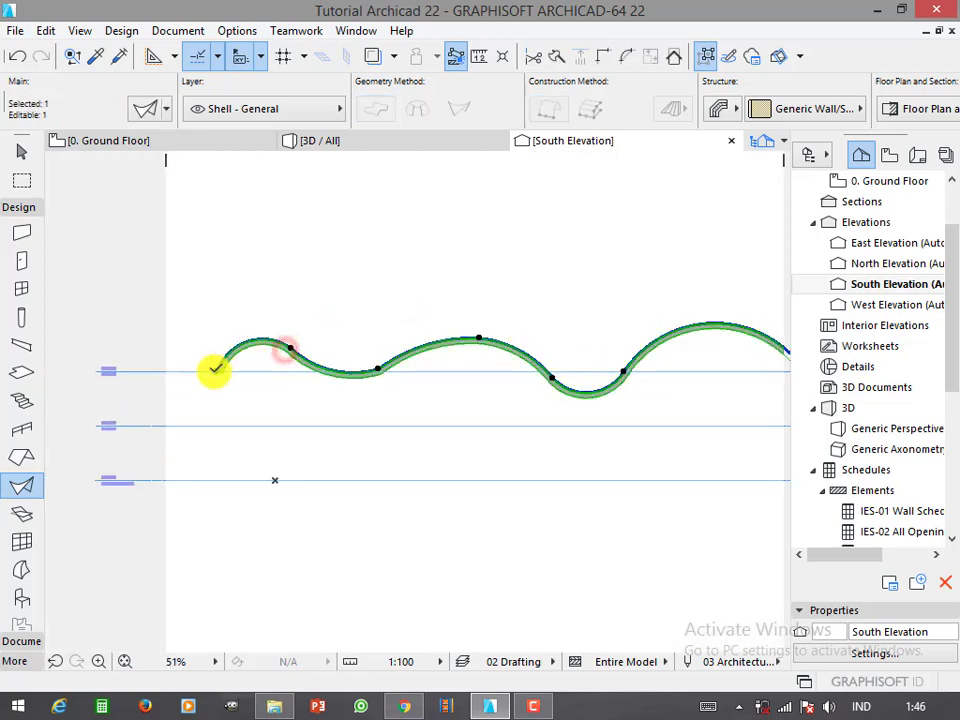
left_click(213, 371)
left_click(156, 371)
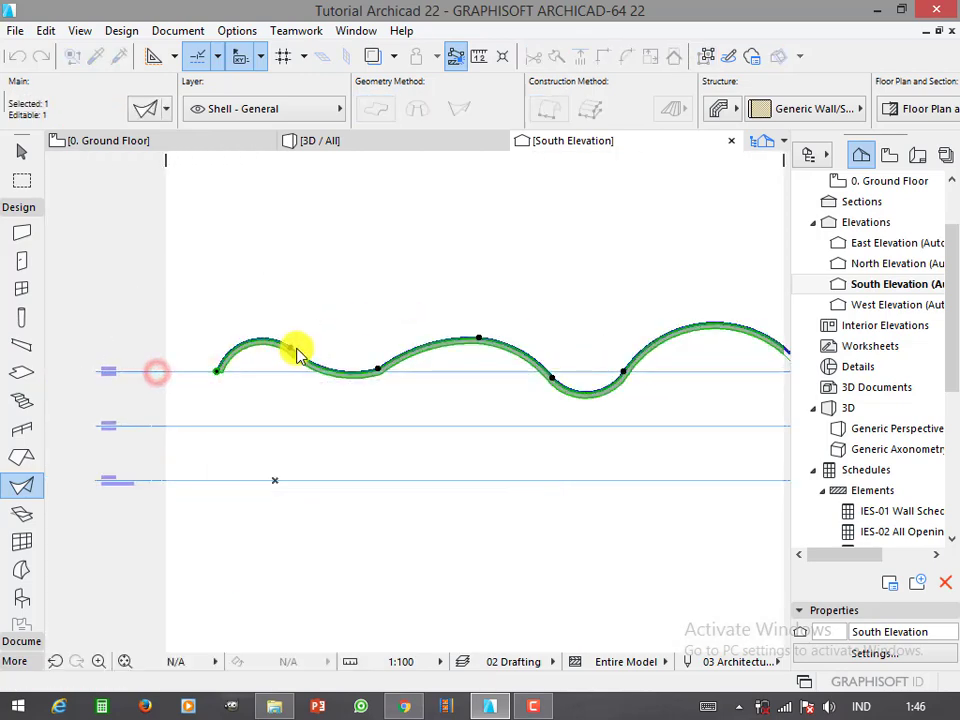
left_click(382, 367)
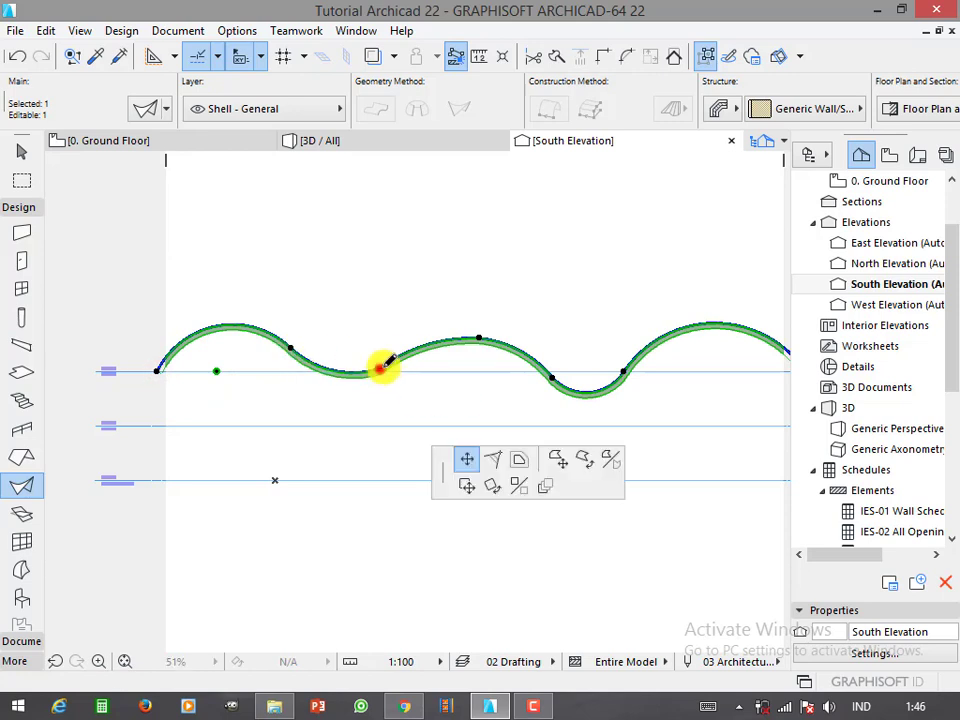
left_click(407, 354)
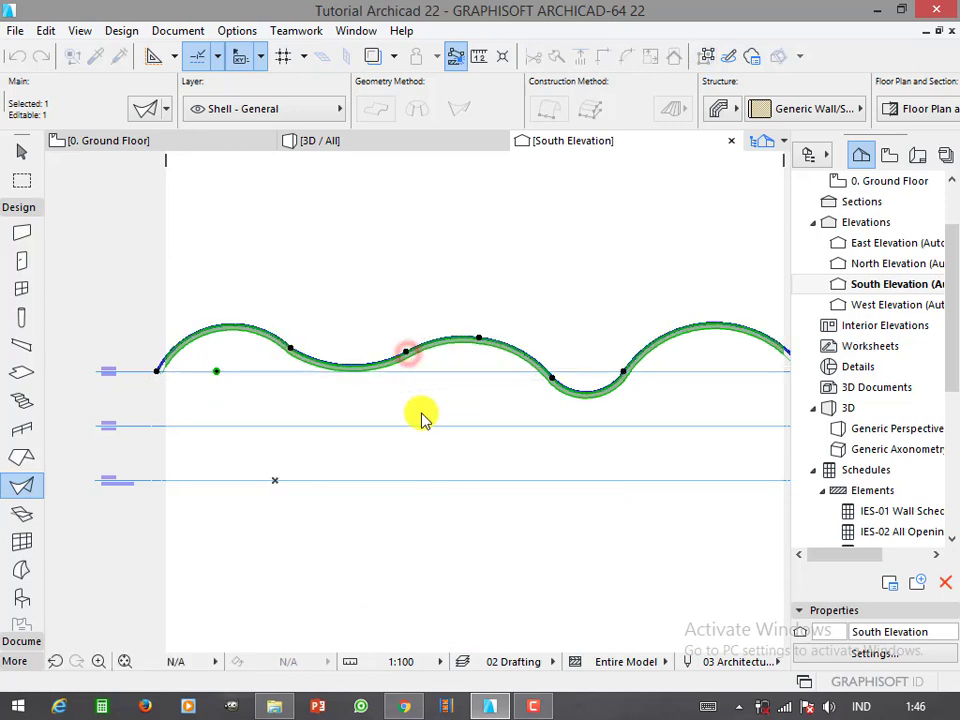
left_click(421, 412)
scroll(454, 389, "down", 3)
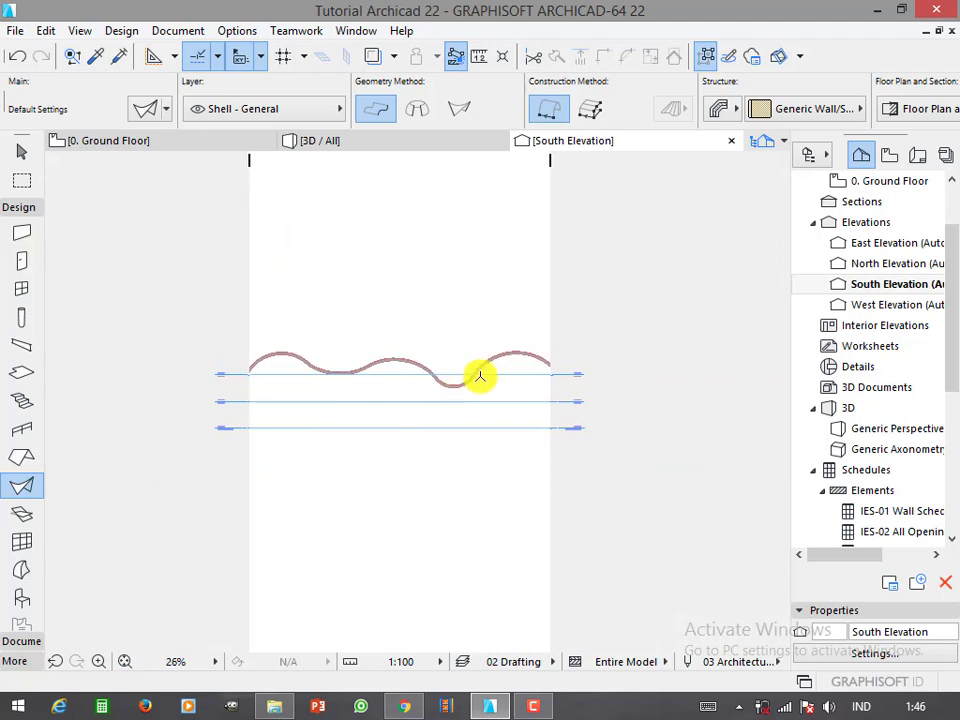
scroll(480, 376, "up", 1)
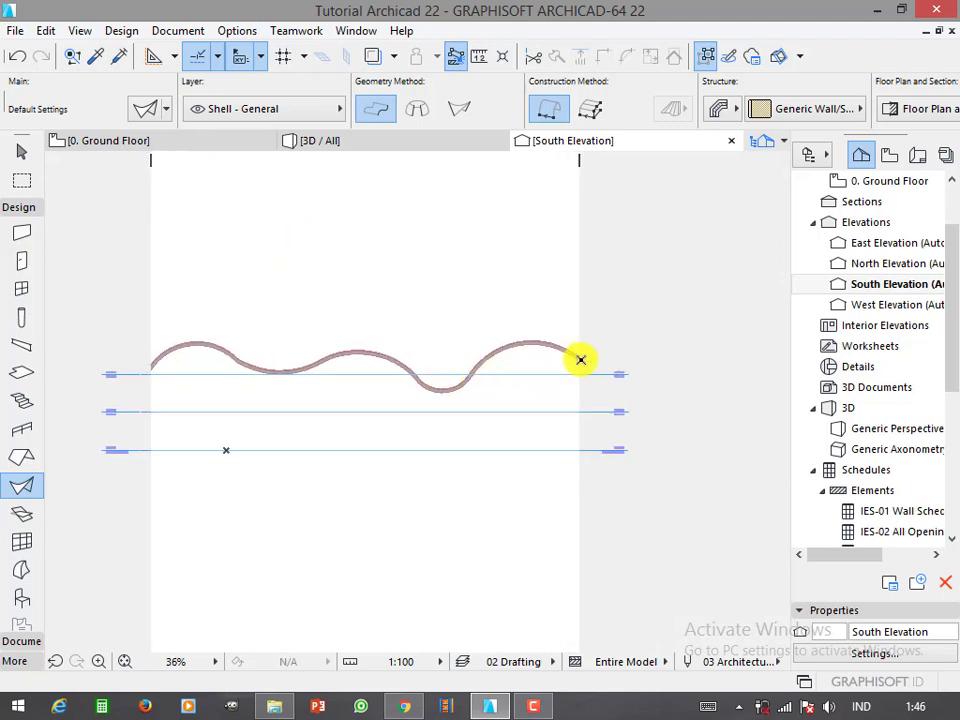
- Drop the shell's right end node to ground level and raise the top arc higher
left_click(533, 377)
left_click(591, 368)
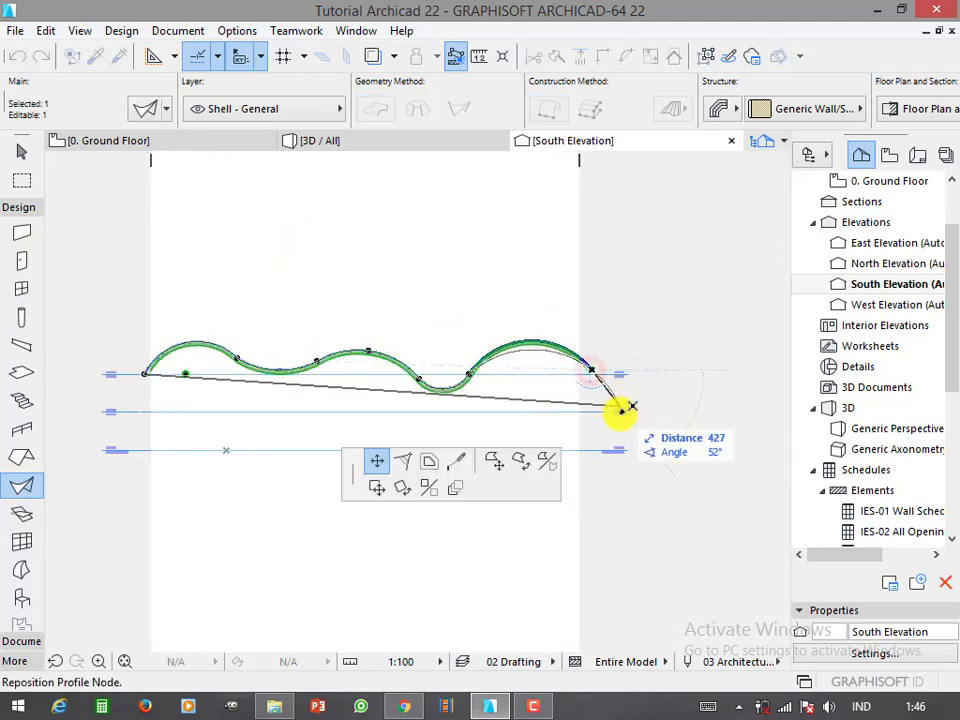
left_click(628, 445)
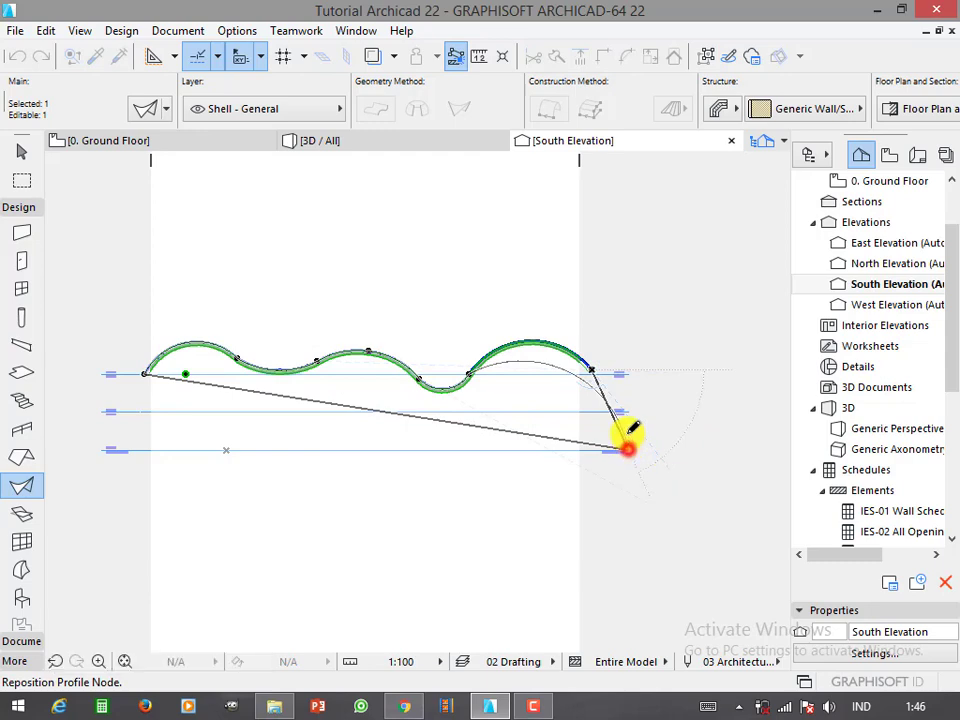
left_click(566, 369)
scroll(572, 362, "up", 3)
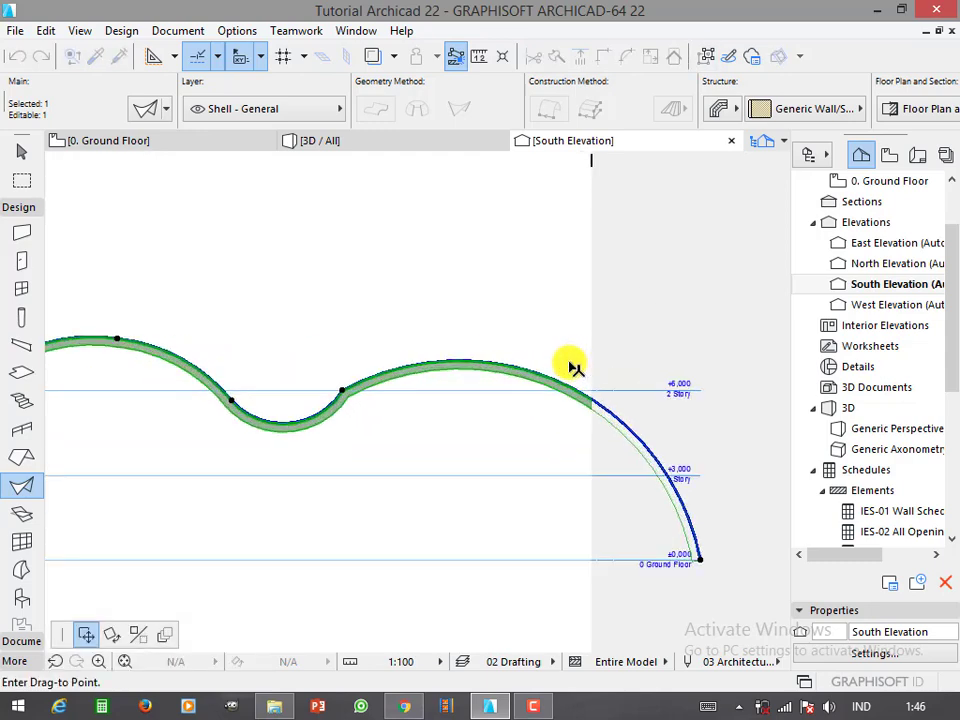
left_click(483, 363)
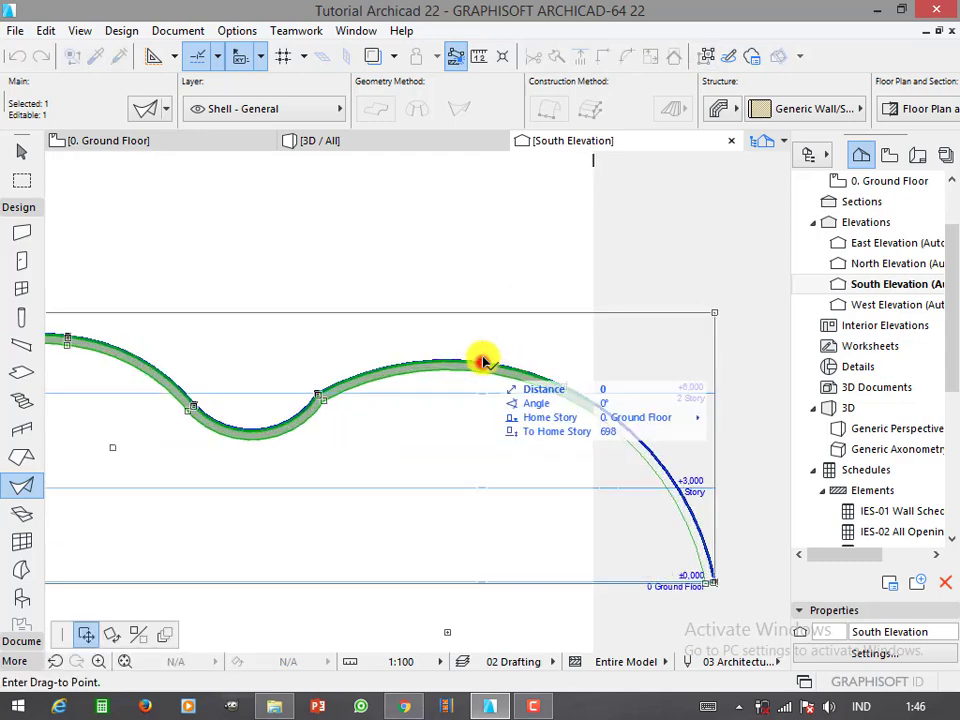
left_click(486, 372)
left_click(461, 360)
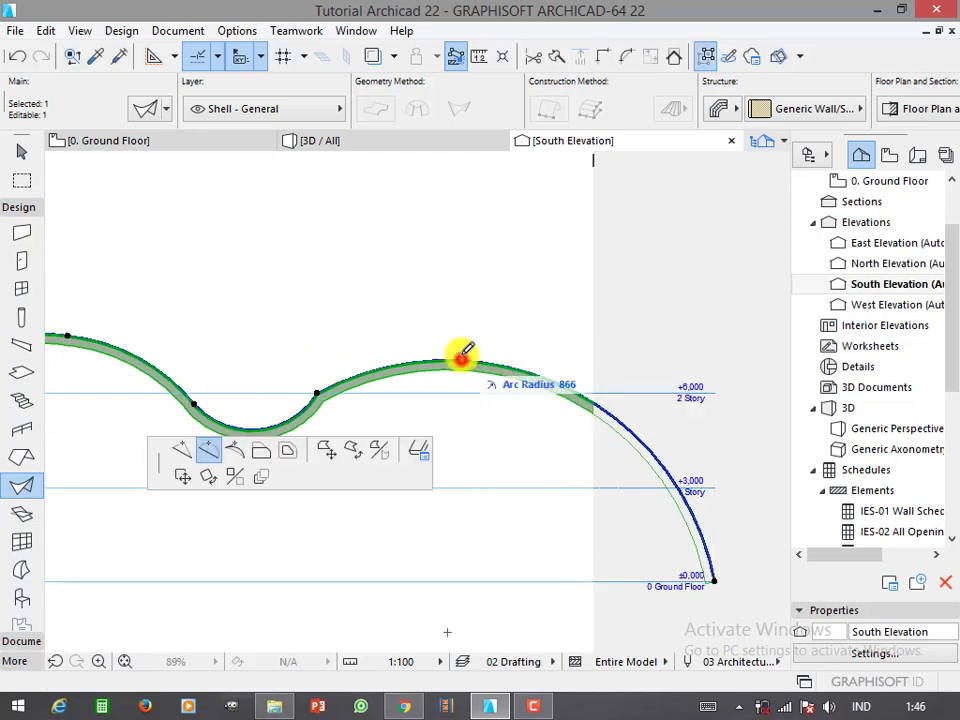
left_click(489, 308)
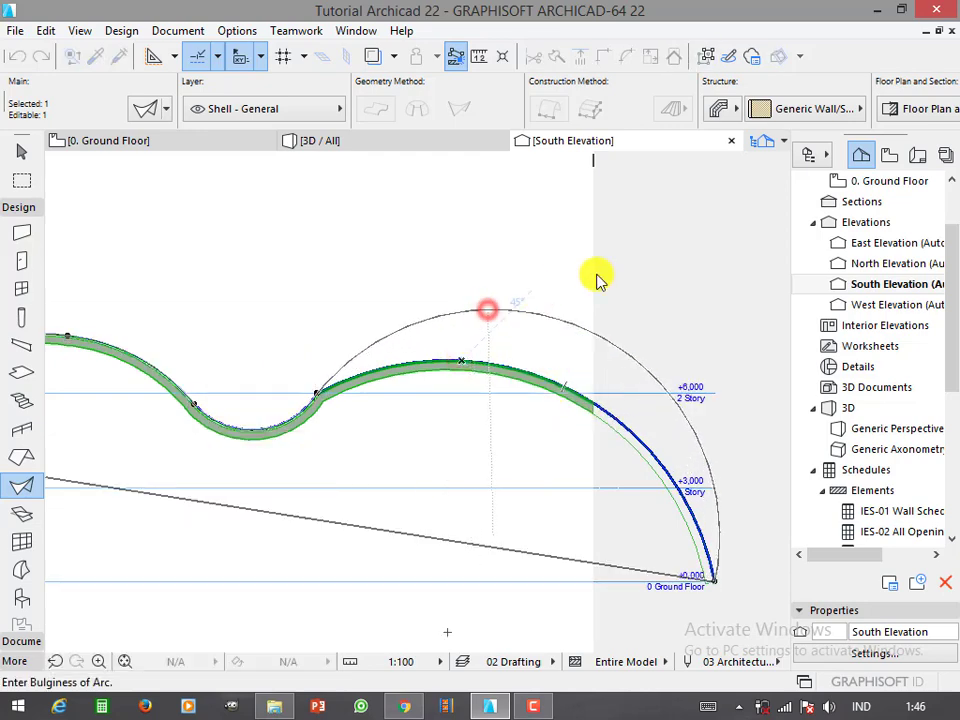
left_click(647, 264)
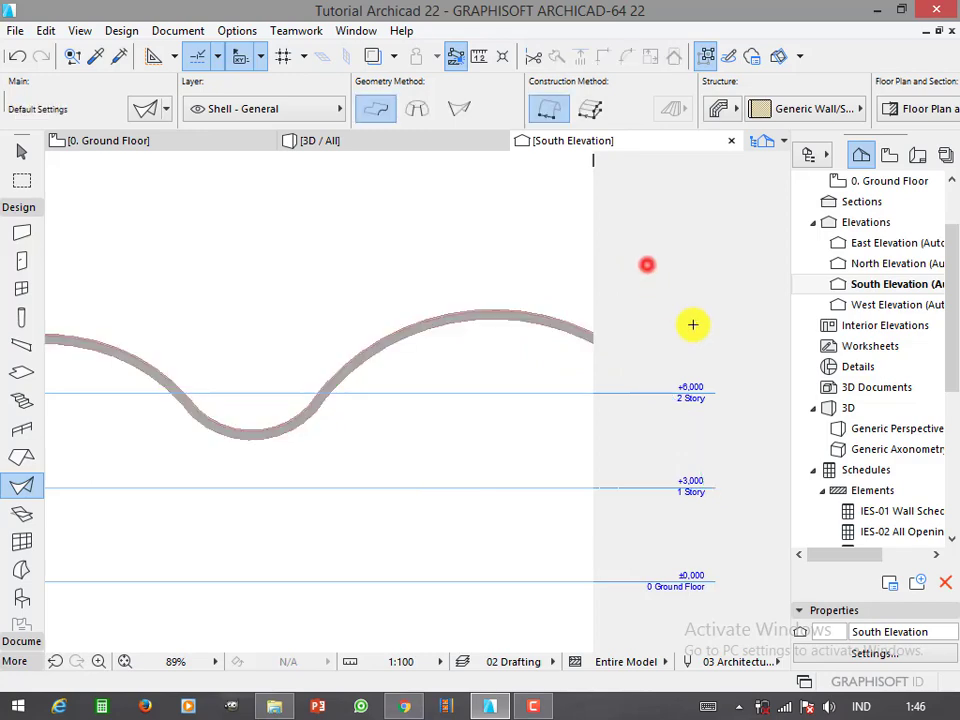
- Drop the left end node to ground level and bulge the left edge outward into an arc
scroll(690, 324, "down", 5)
left_click(325, 350)
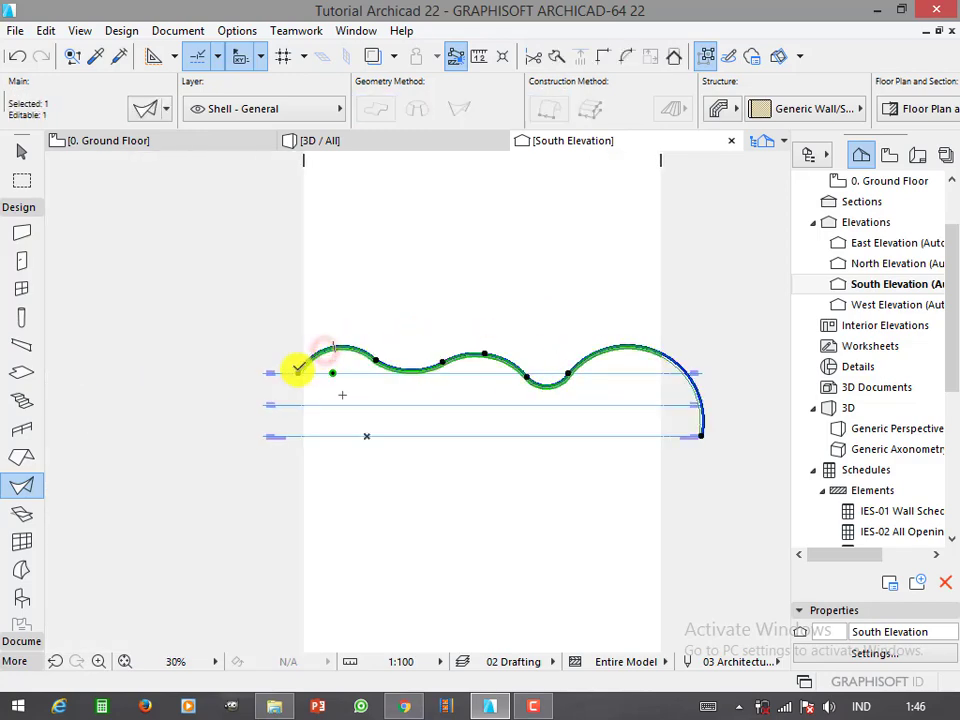
left_click(298, 370)
left_click(289, 436)
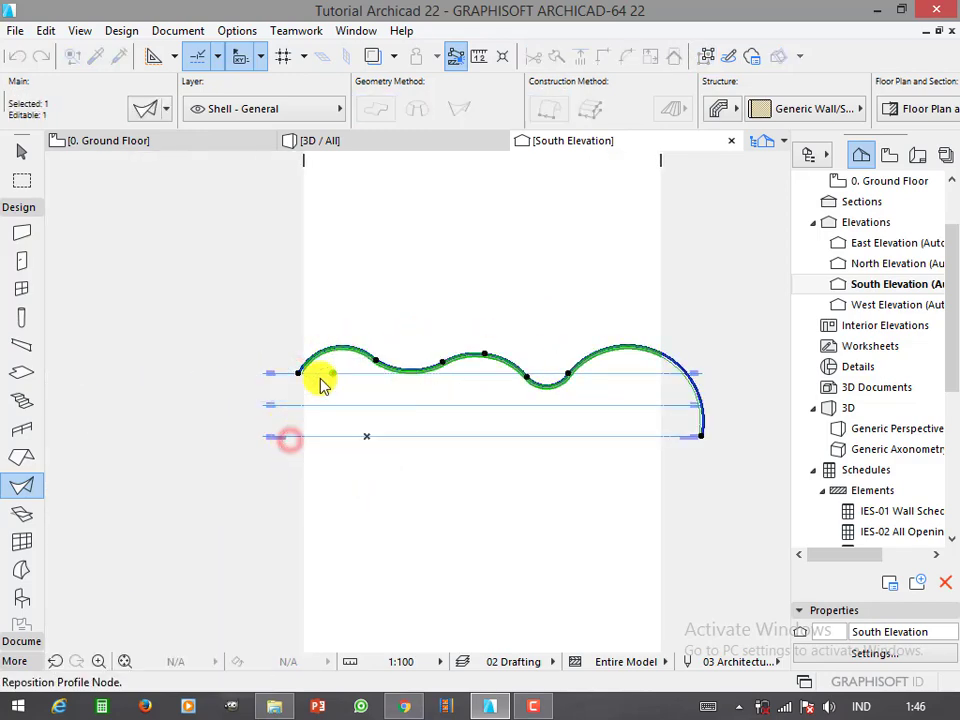
scroll(320, 380, "up", 3)
scroll(317, 377, "up", 1)
scroll(318, 360, "up", 3)
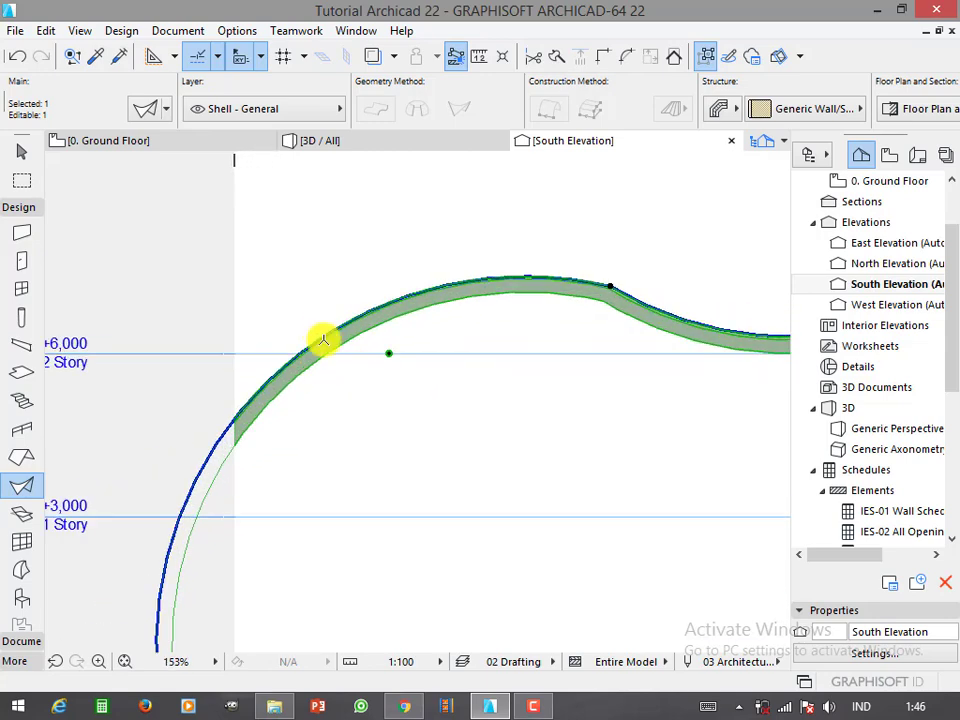
left_click(323, 340)
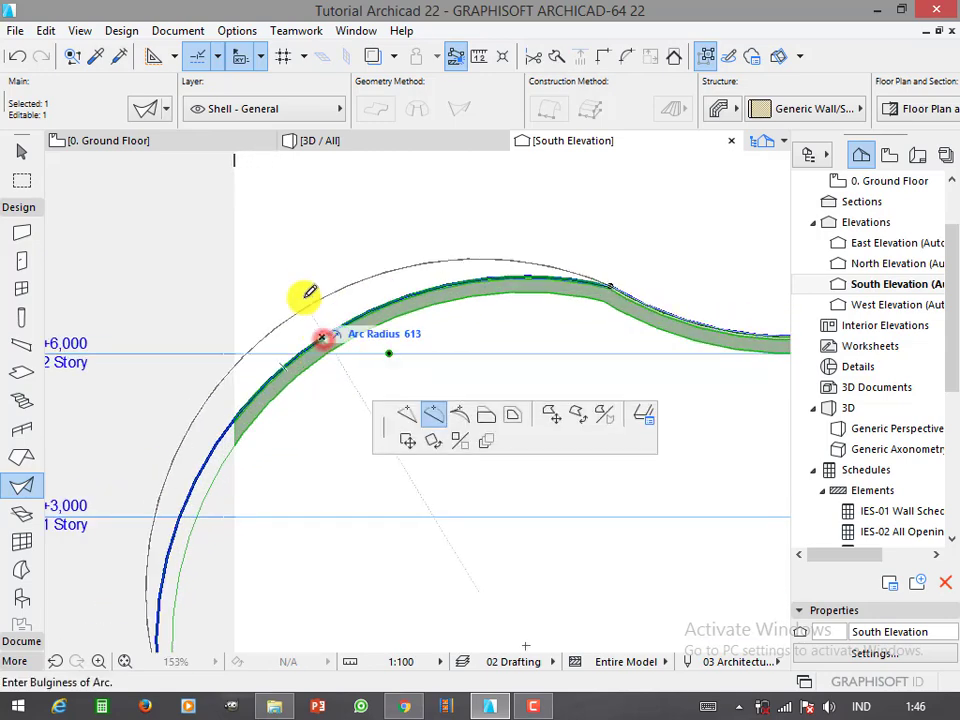
left_click(186, 262)
- On the ground floor plan, marquee-select the elevation marker and stretch its range upward by about 1899
left_click(237, 146)
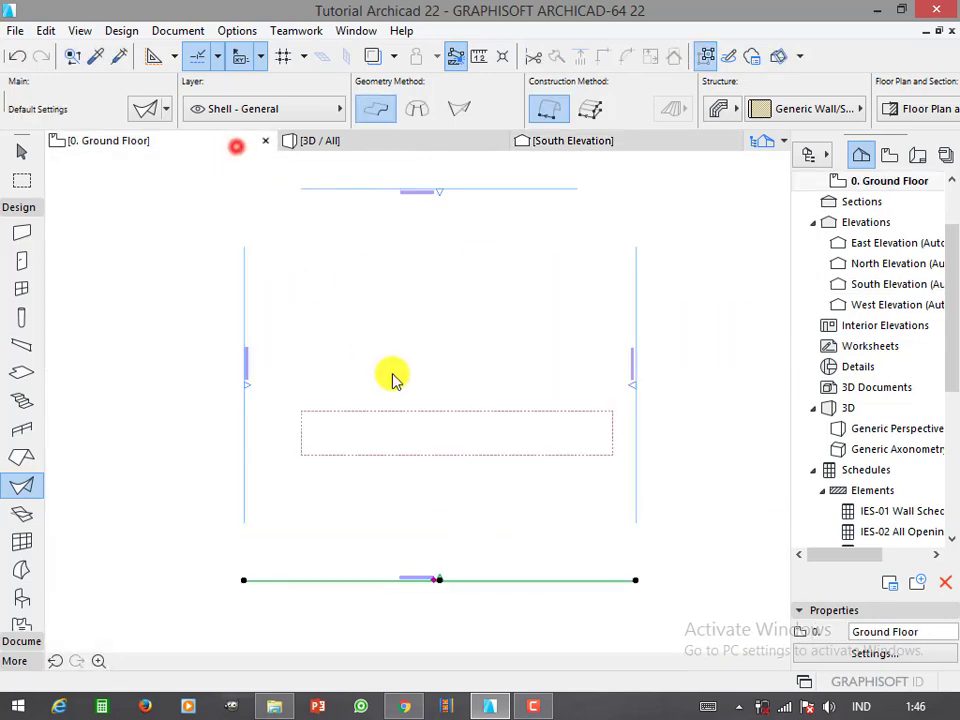
left_click(456, 440)
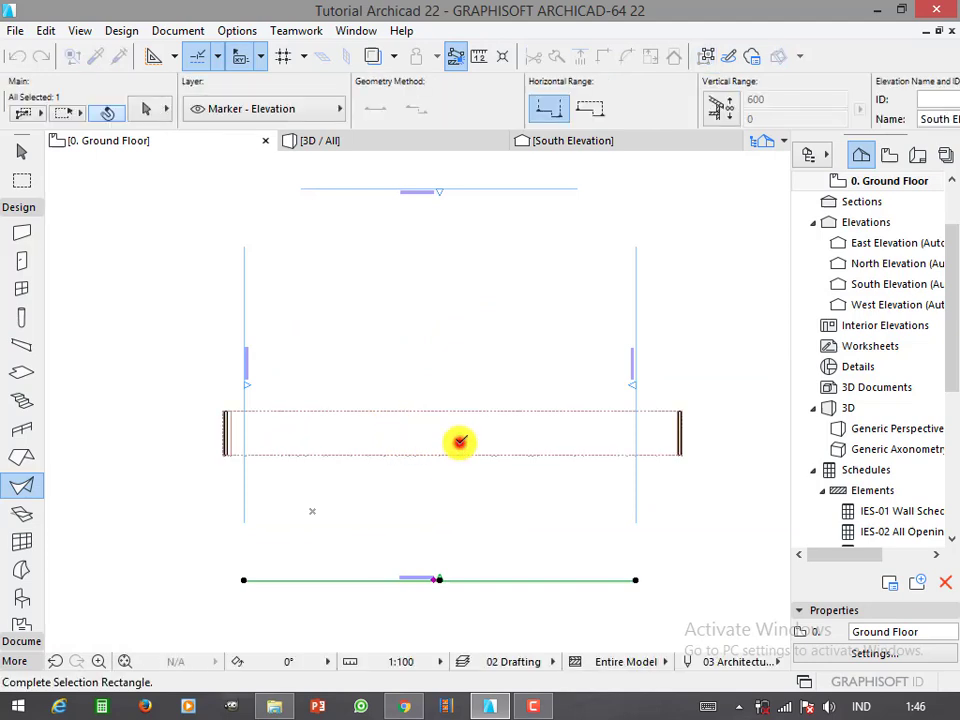
left_click(517, 477)
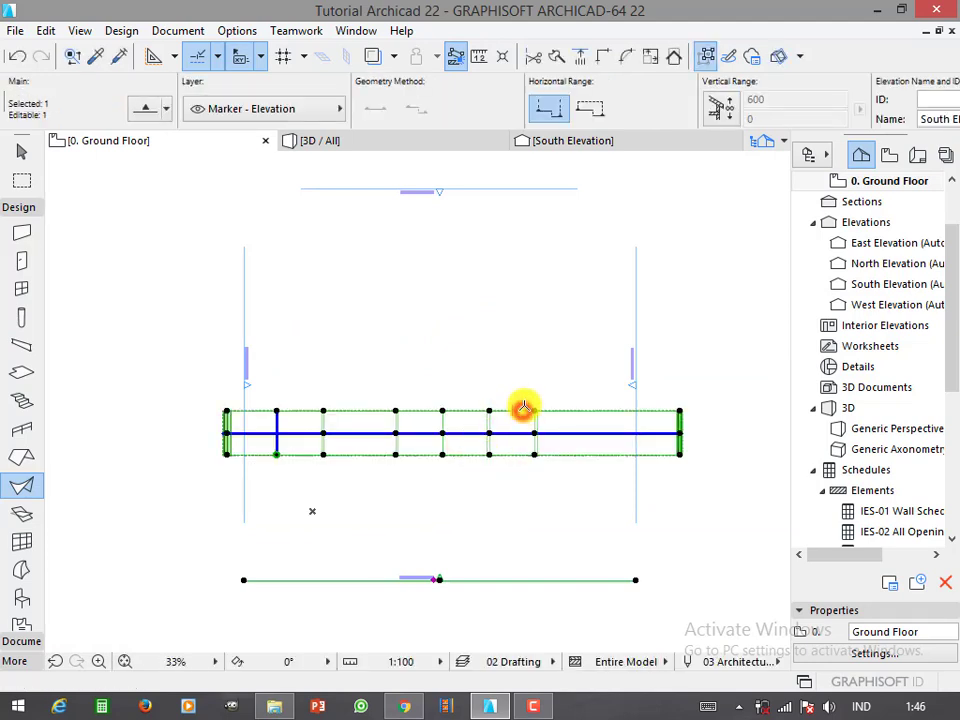
left_click(523, 376)
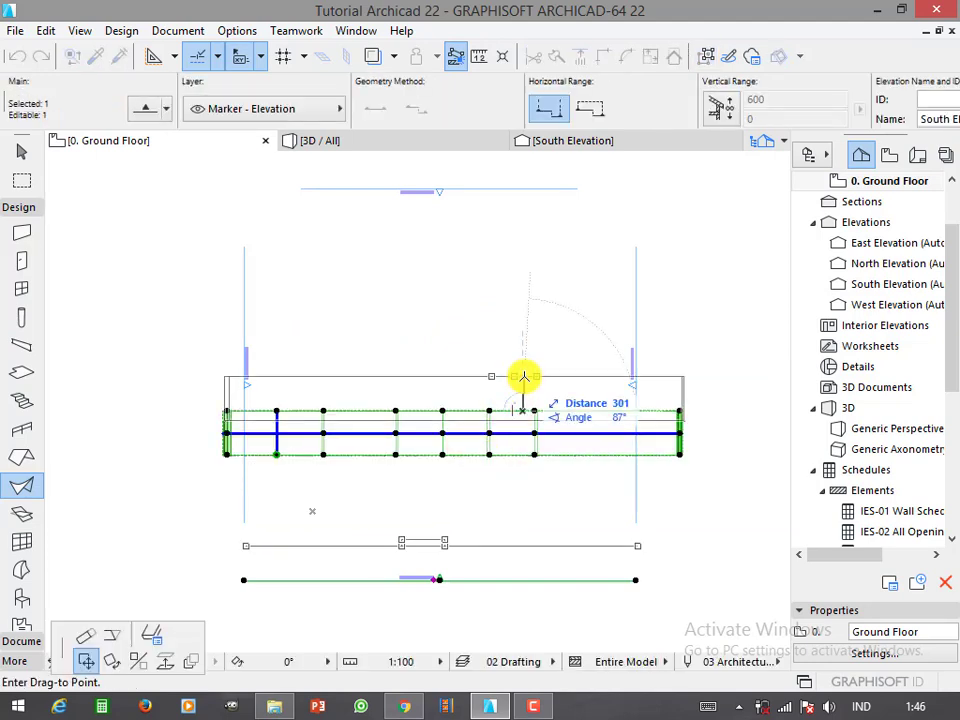
left_click(87, 640)
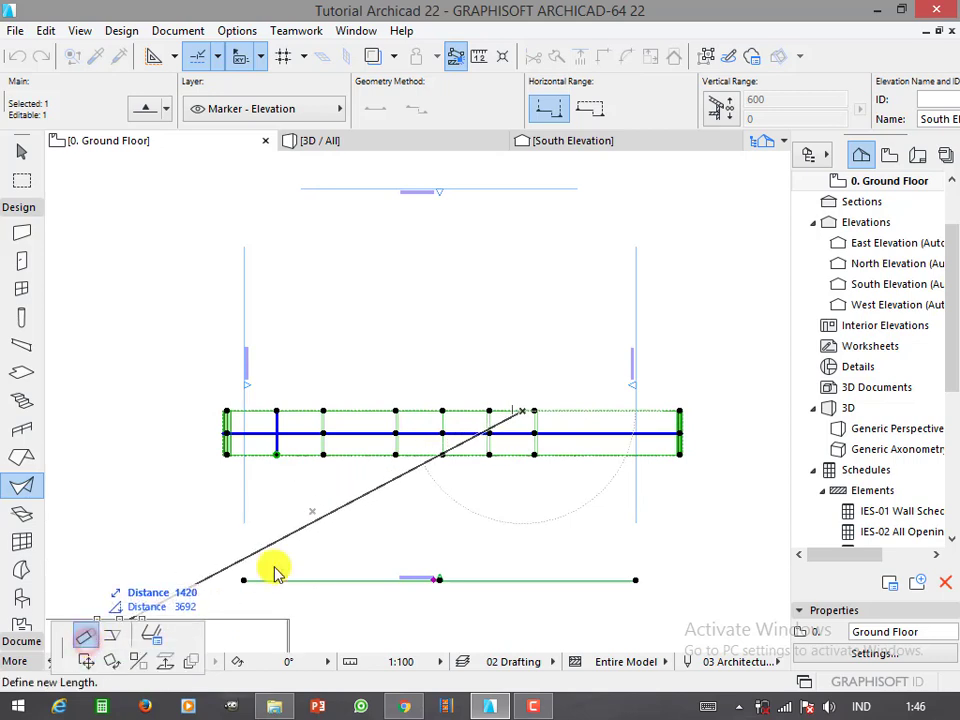
- Stretch the South Elevation marker's range edges so they span the whole slab
left_click(470, 231)
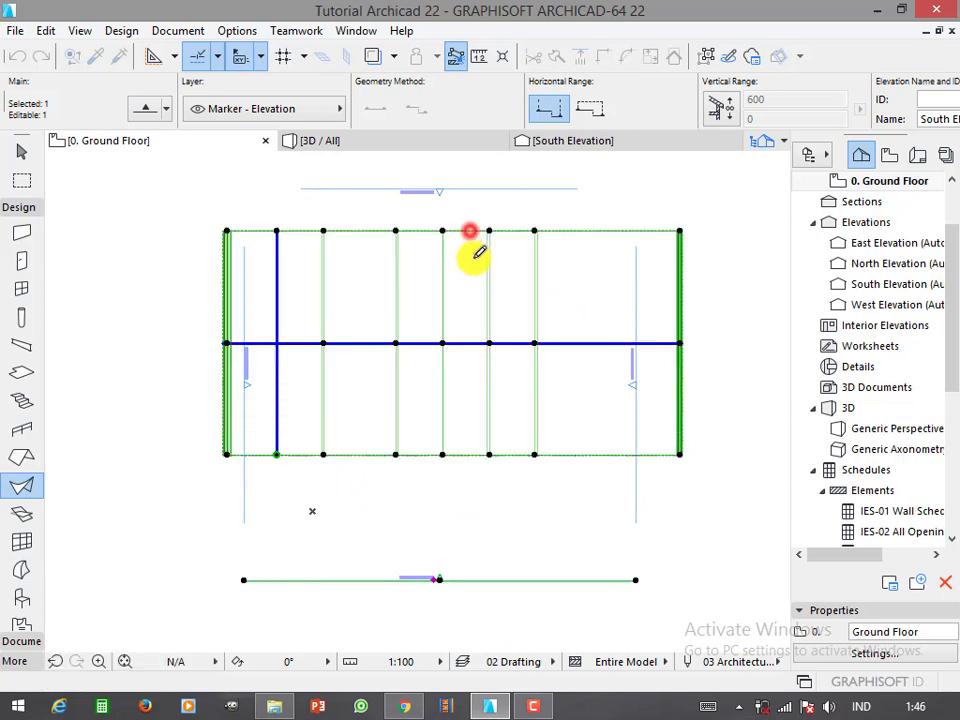
left_click(512, 455)
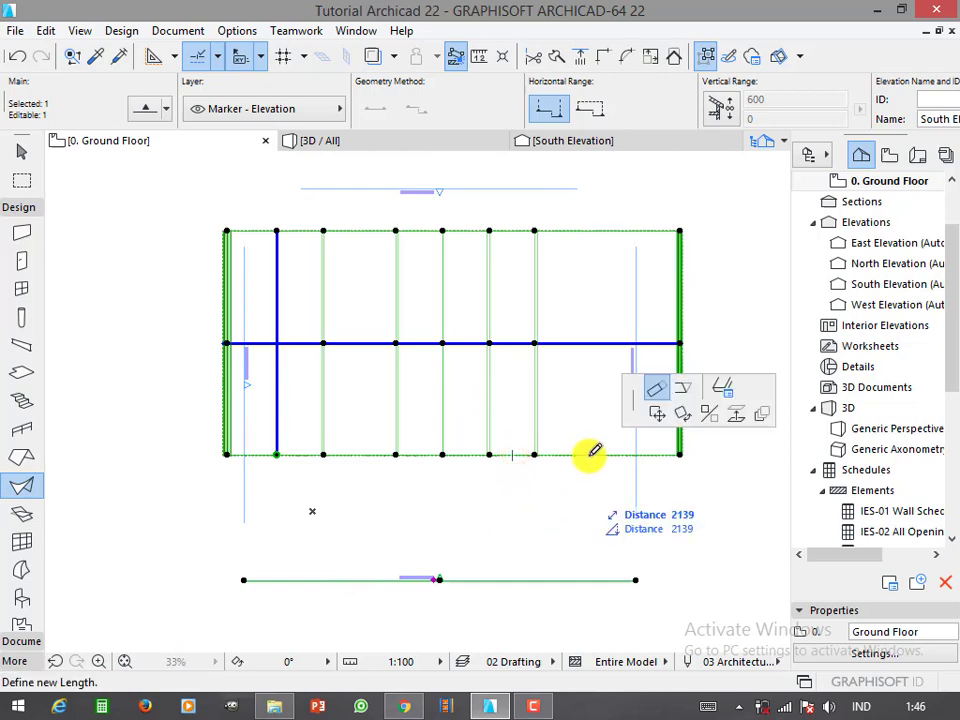
left_click(563, 557)
scroll(421, 405, "down", 2)
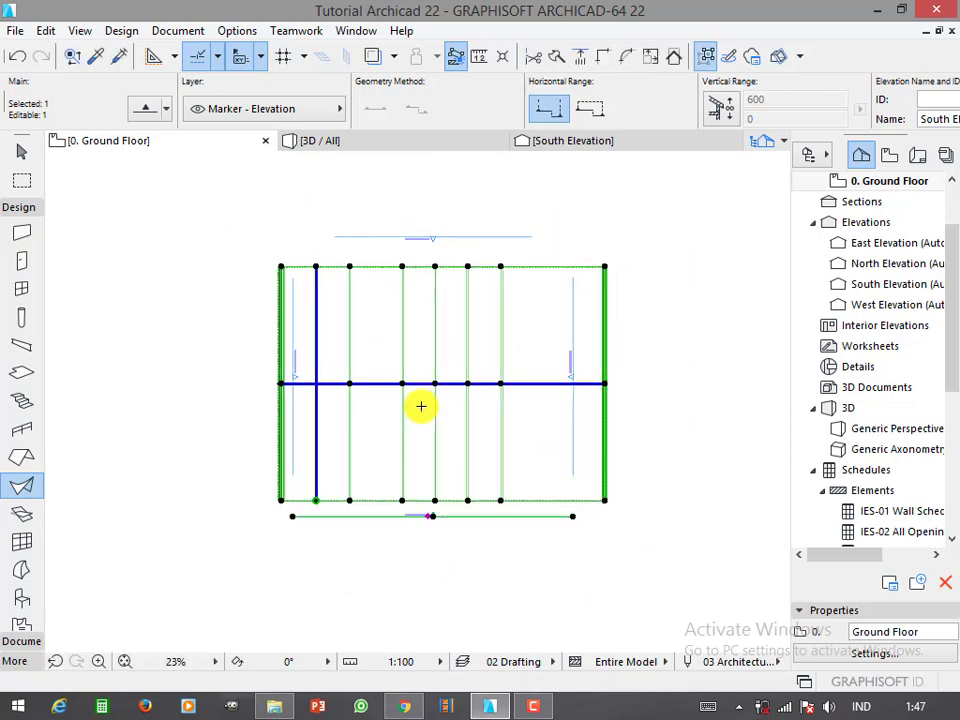
scroll(425, 430, "down", 2)
key("Escape")
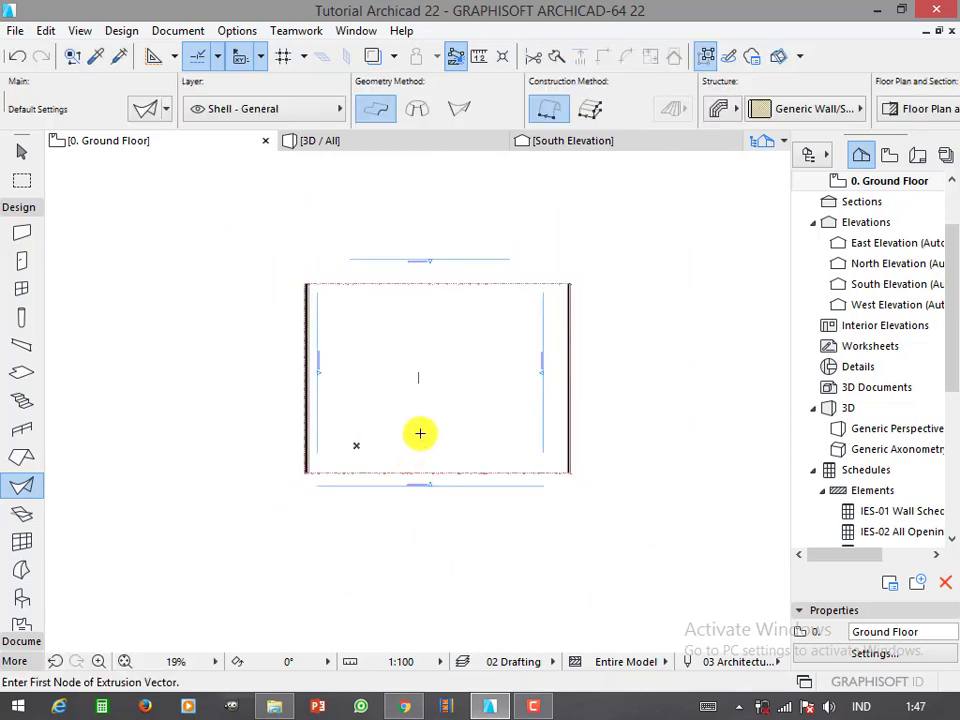
- Select the Curtain Wall tool
scroll(420, 436, "up", 1)
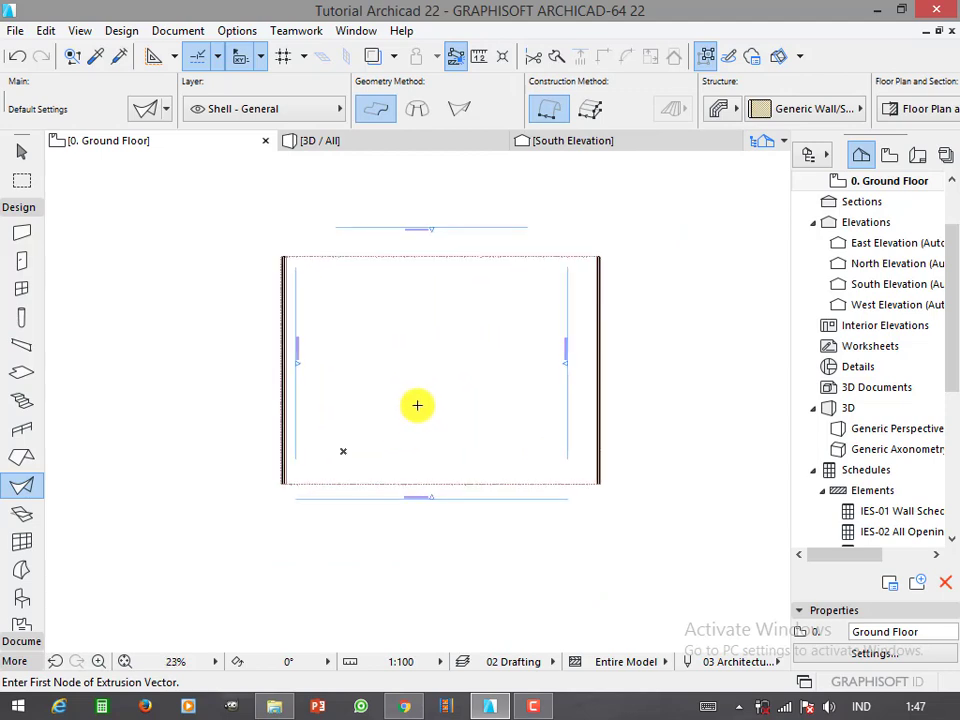
scroll(400, 412, "up", 1)
scroll(457, 432, "up", 1)
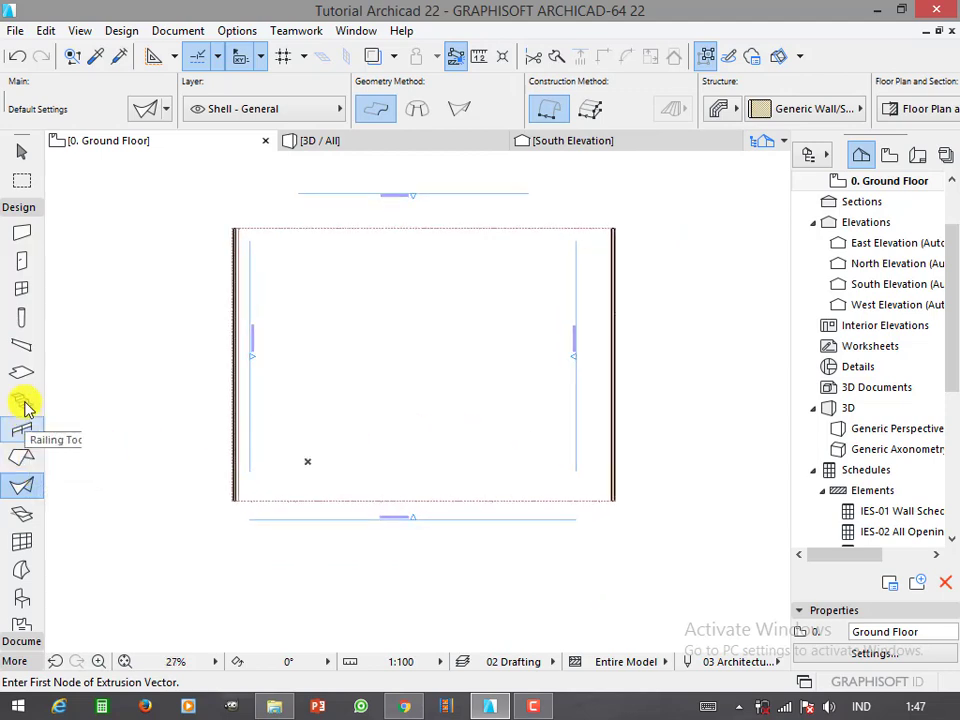
scroll(30, 400, "down", 1)
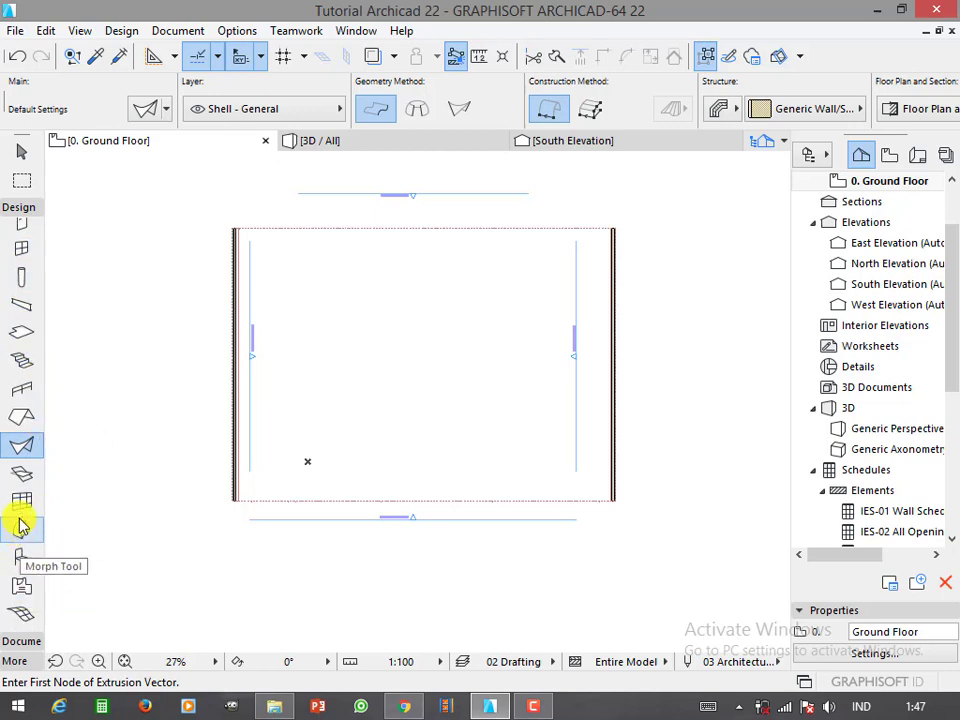
left_click(22, 508)
- Draw a chained zigzag curtain wall of alternating peaks and valleys from the slab's left edge to its right edge
left_click(225, 463)
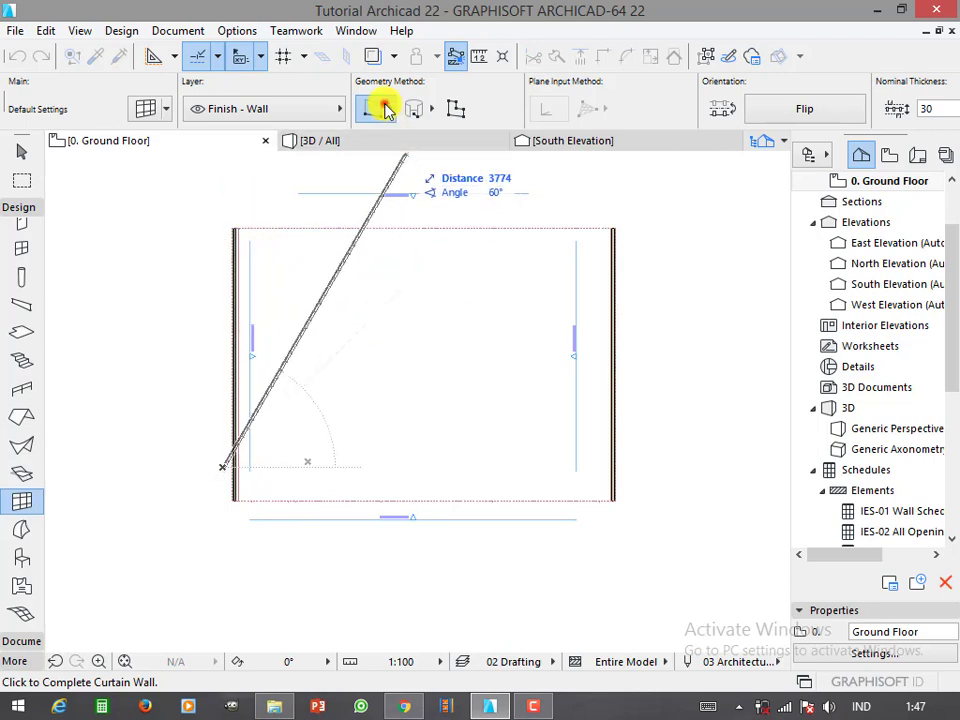
left_click(428, 94)
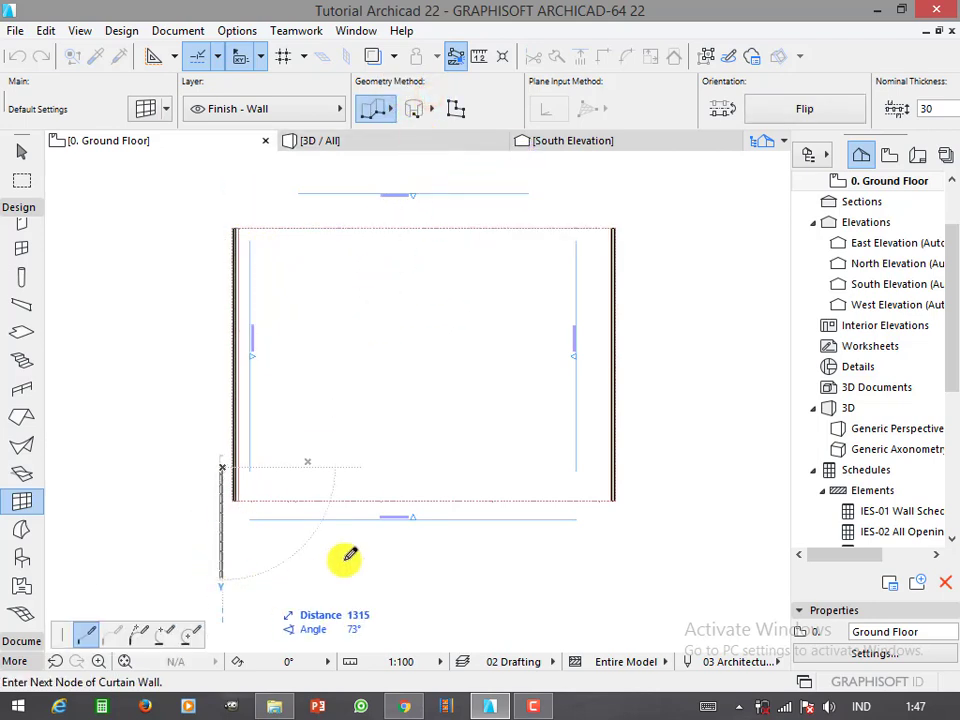
left_click(258, 483)
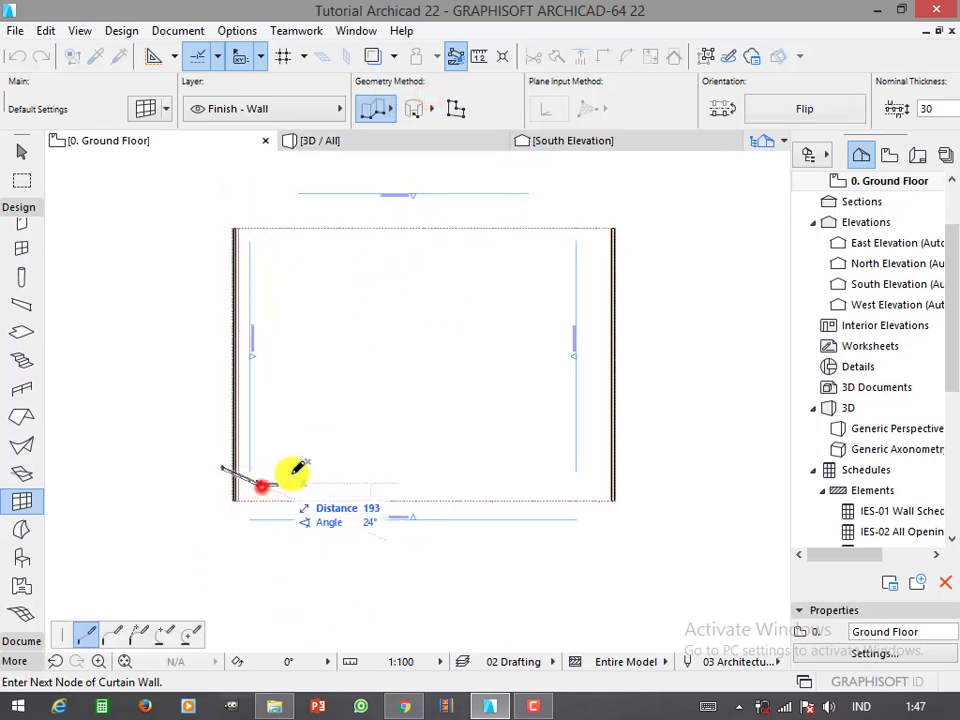
left_click(304, 469)
left_click(333, 488)
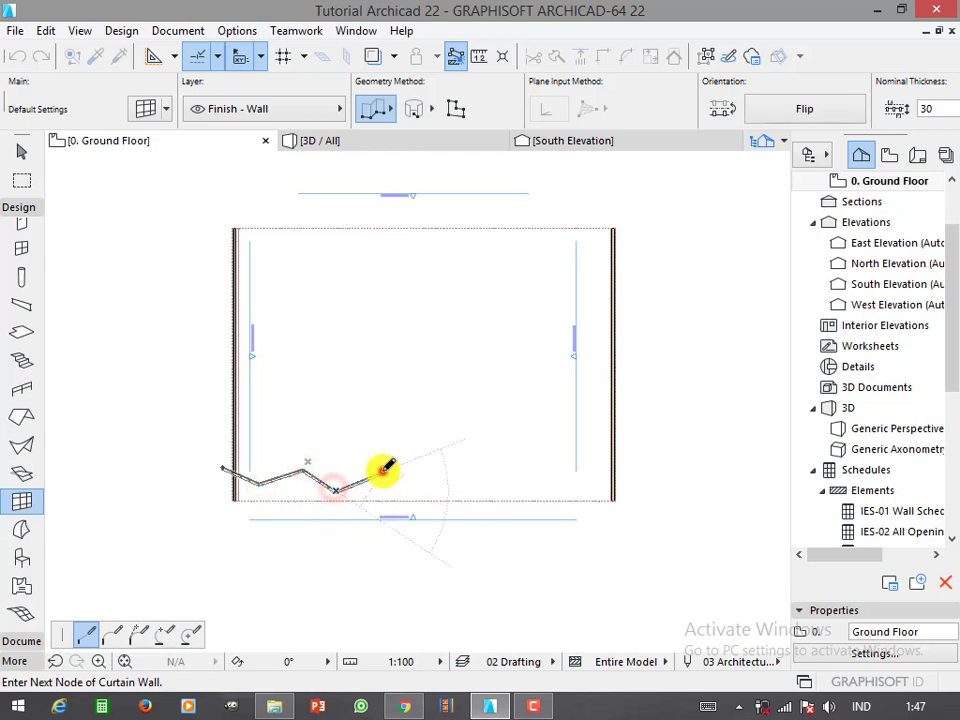
left_click(385, 467)
left_click(425, 485)
left_click(462, 463)
left_click(507, 487)
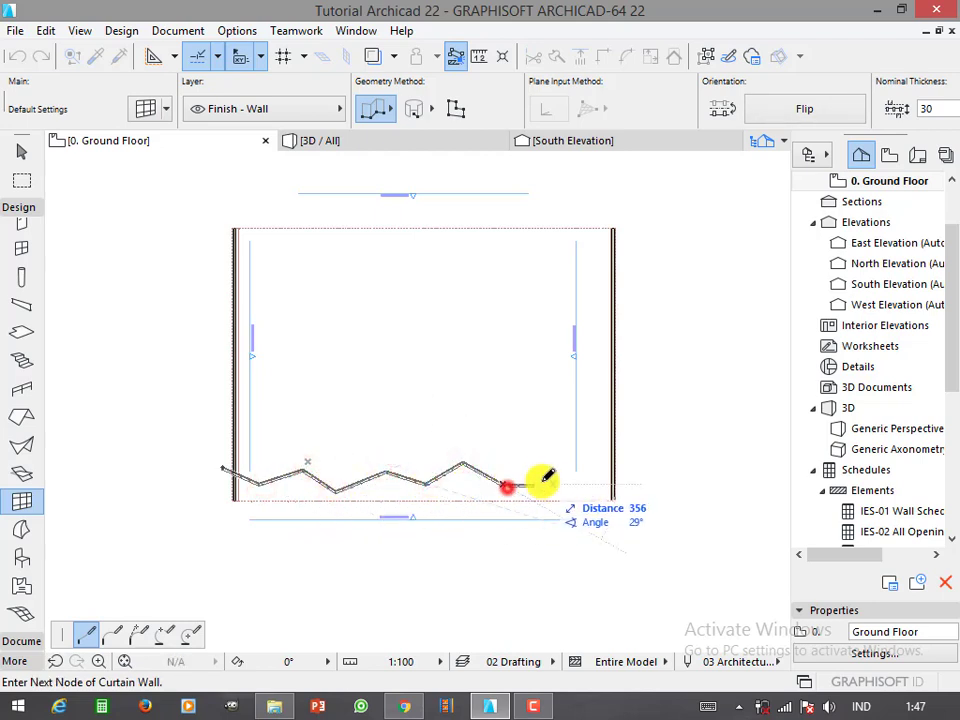
left_click(535, 465)
left_click(569, 487)
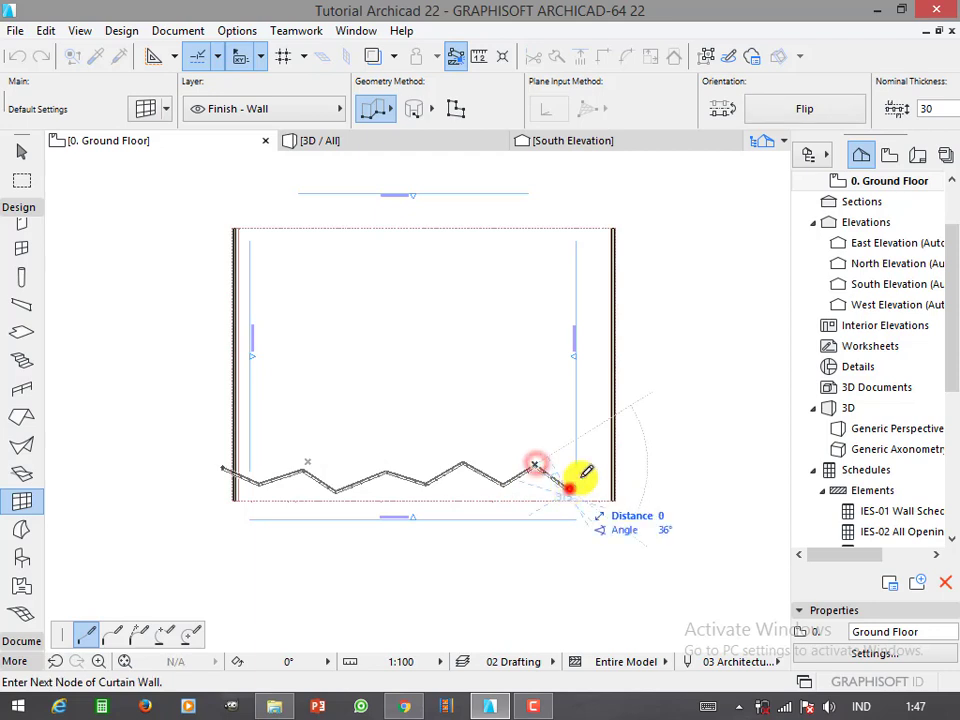
left_click(588, 461)
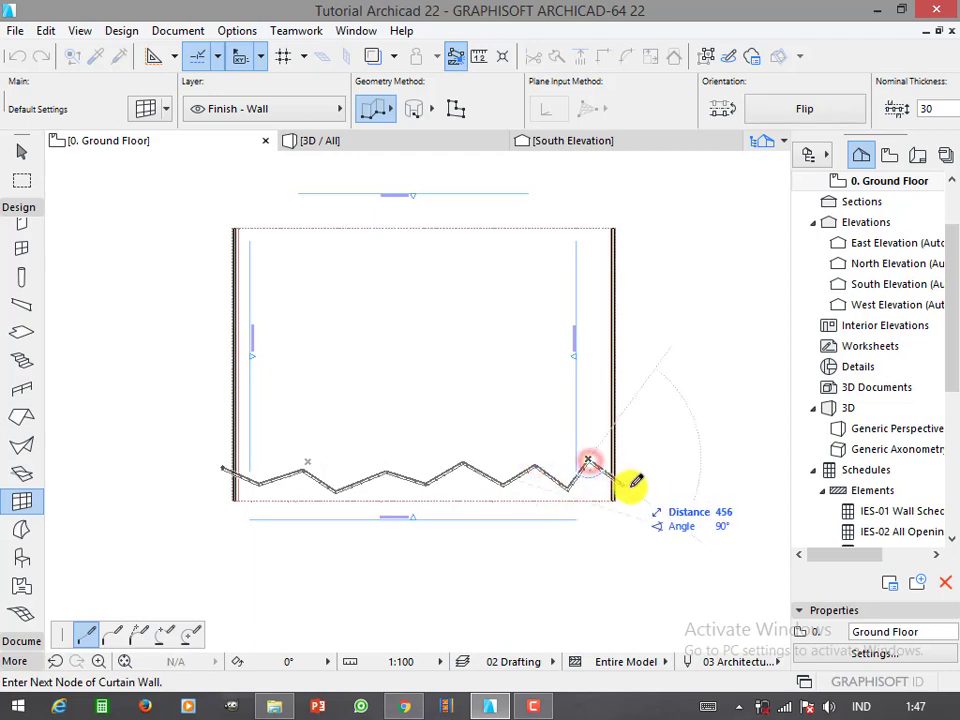
left_click(633, 485)
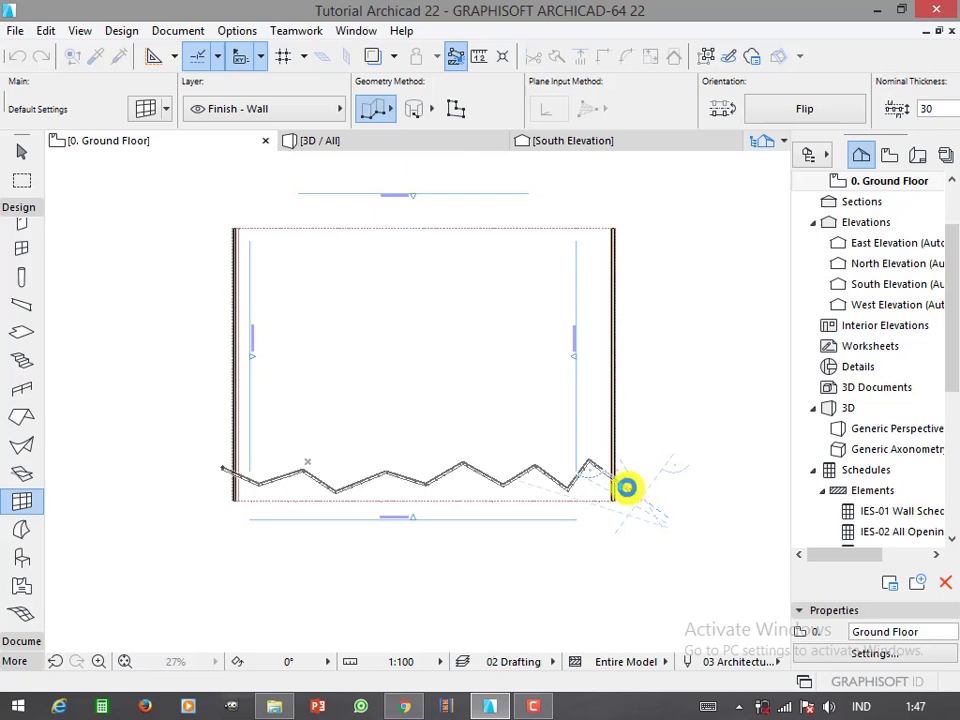
scroll(289, 508, "up", 2)
- Bend the curtain wall's leftmost segment into an arc with Curved Edge
scroll(214, 448, "up", 2)
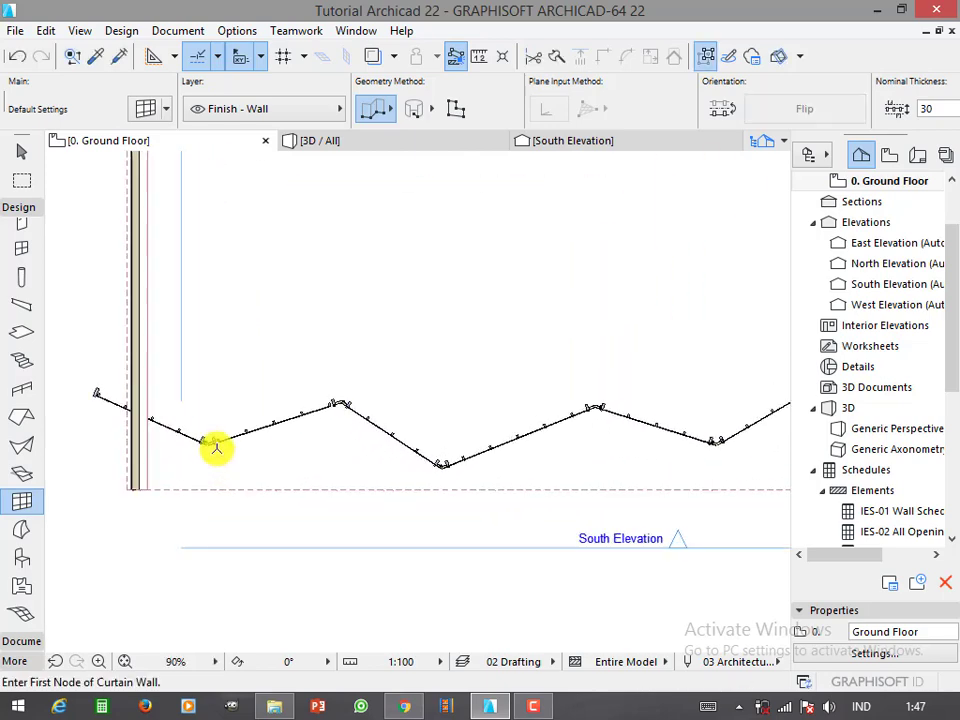
scroll(230, 444, "up", 1)
key("ctrl+z")
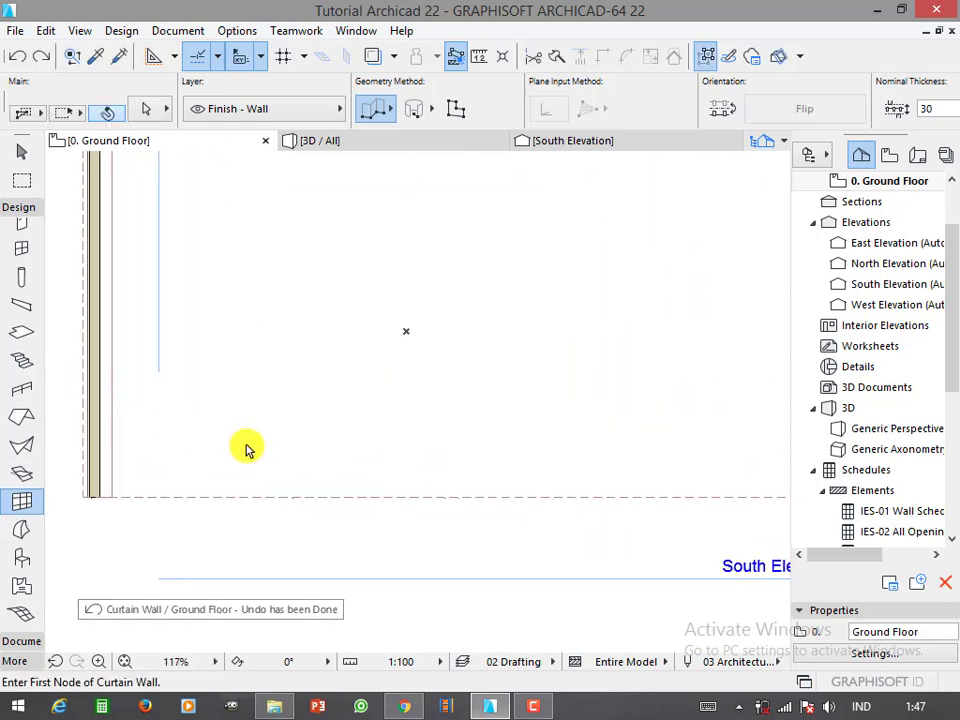
key("ctrl+shift+z")
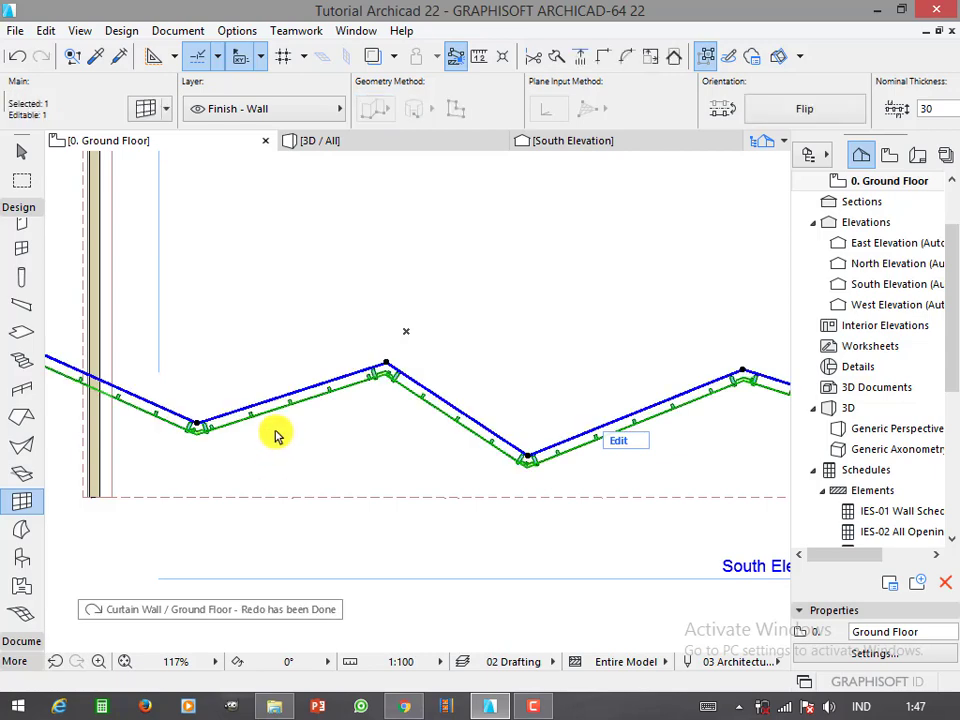
left_click(148, 402)
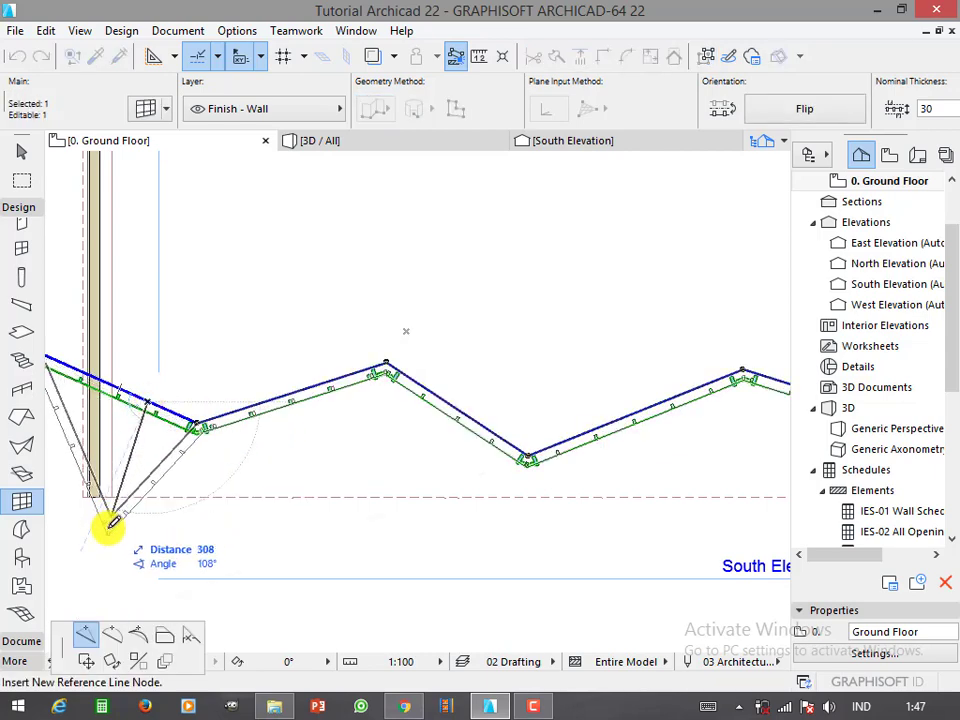
left_click(111, 636)
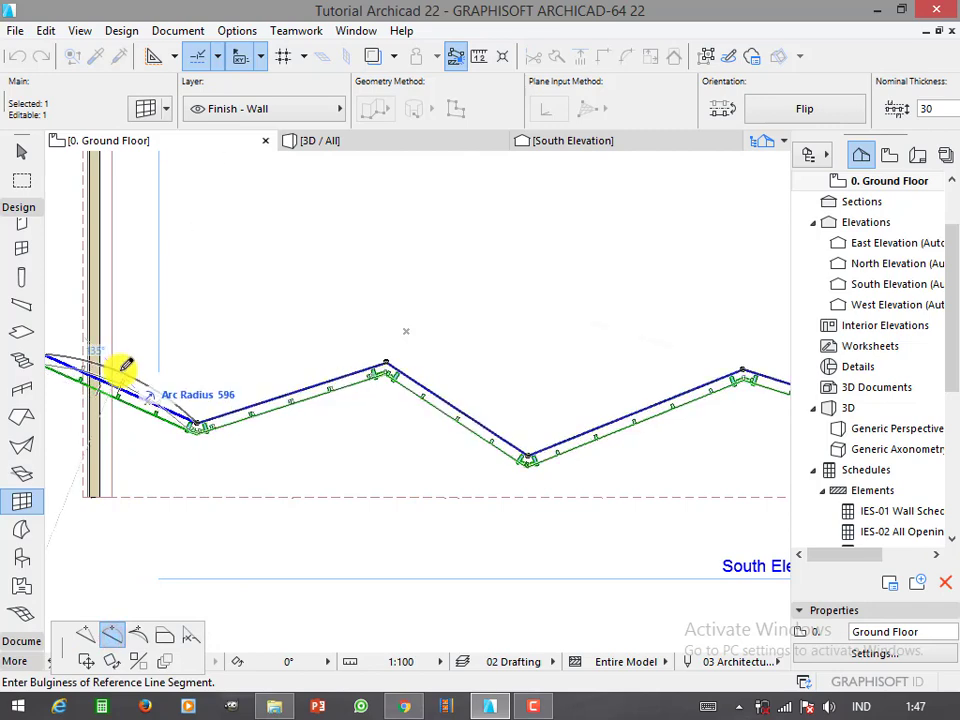
left_click(268, 399)
- Curve the next segment into an arc and begin bending the following straight segment
left_click(268, 398)
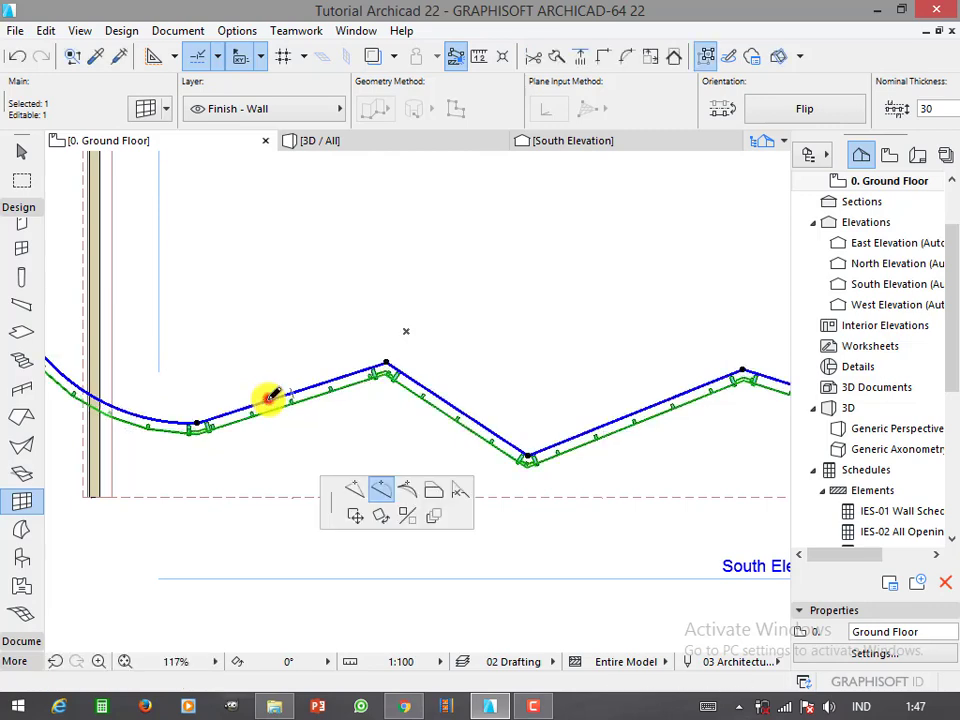
scroll(270, 405, "up", 3)
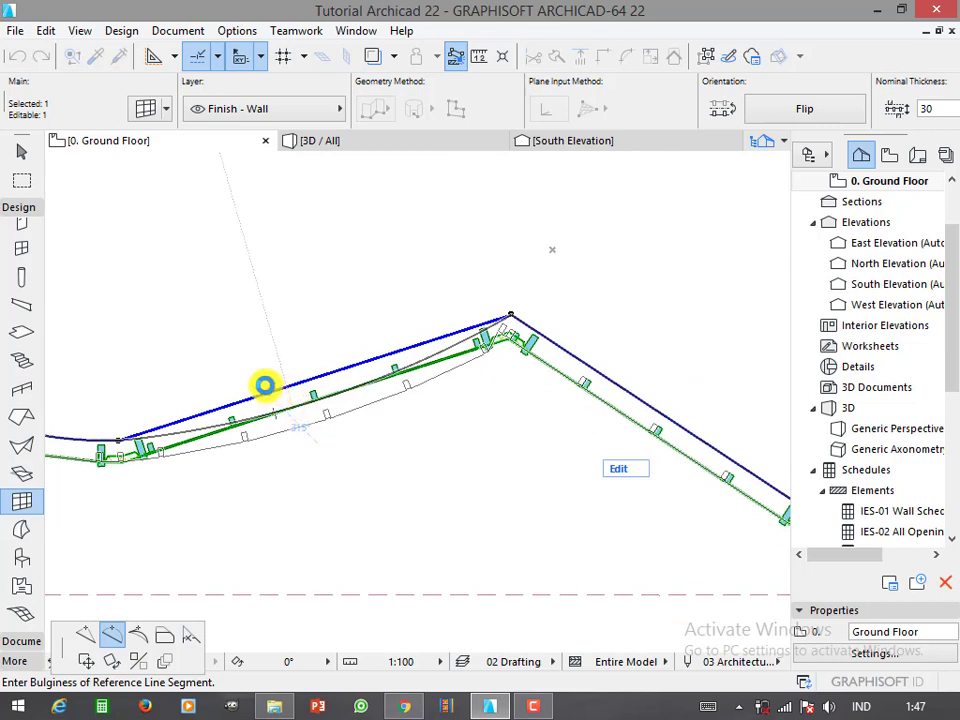
left_click(265, 385)
scroll(405, 399, "down", 5)
scroll(391, 400, "up", 3)
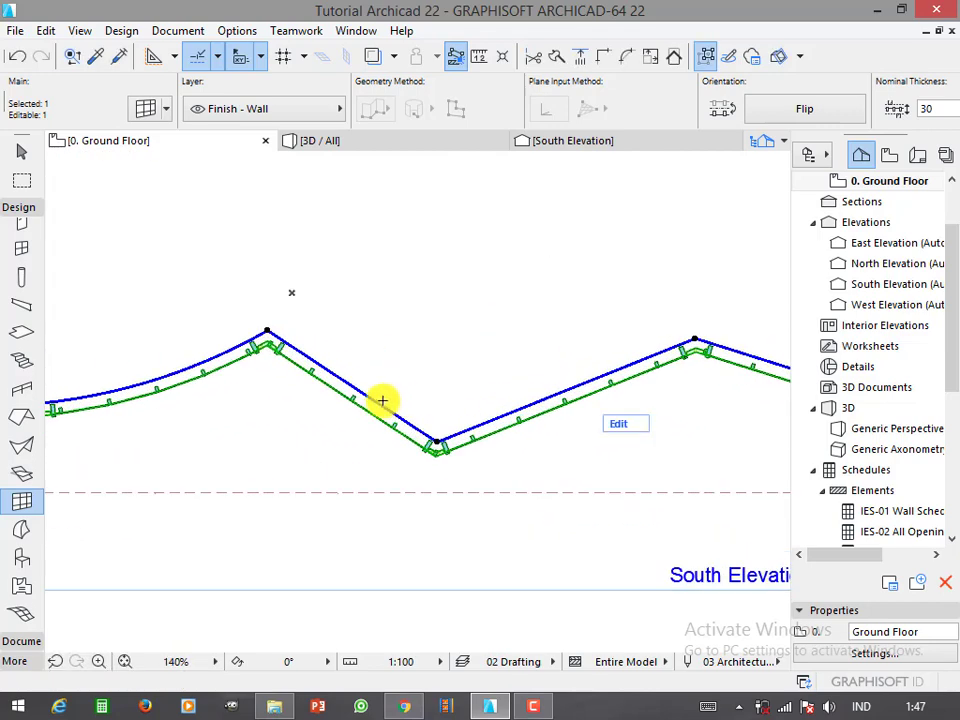
left_click(382, 400)
left_click(488, 494)
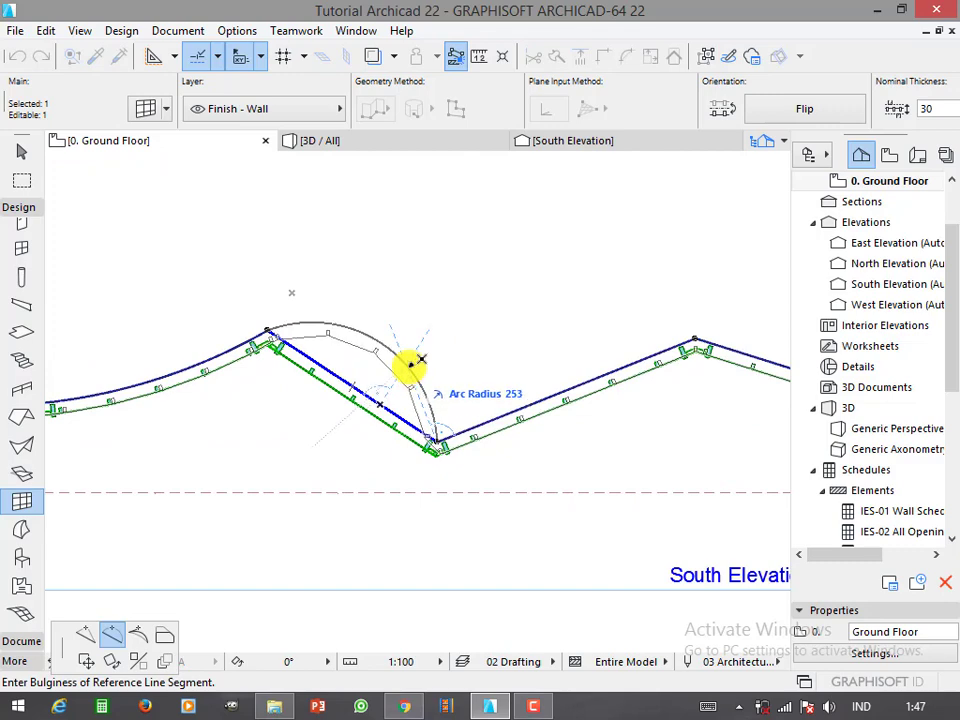
- Finish that arc, reposition a wall corner node, and bulge the reshaped segment into an arc
left_click(236, 444)
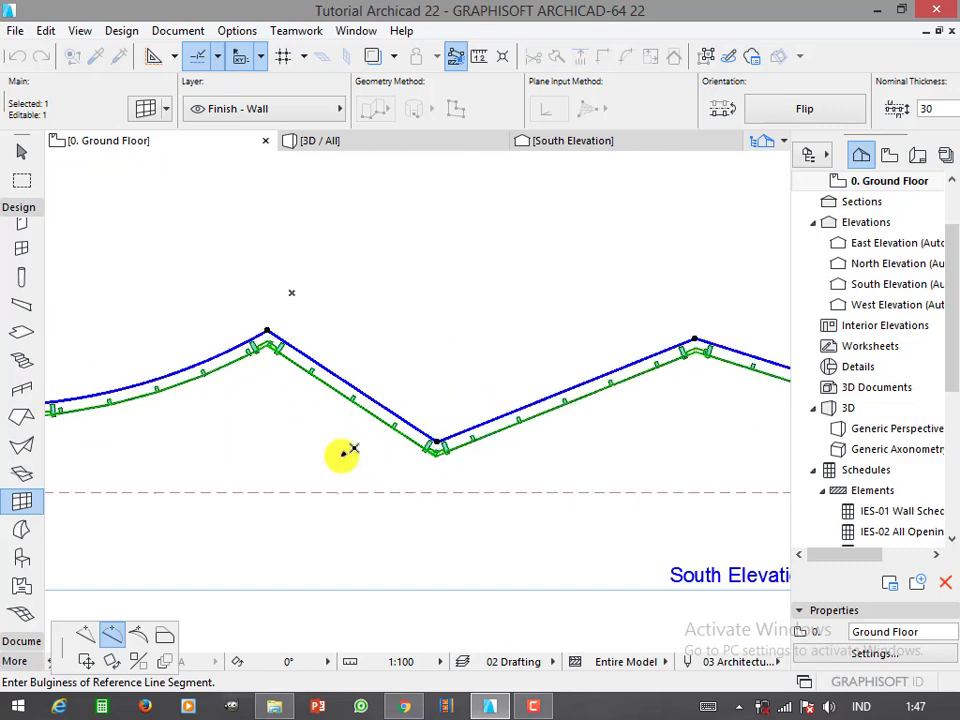
left_click(435, 437)
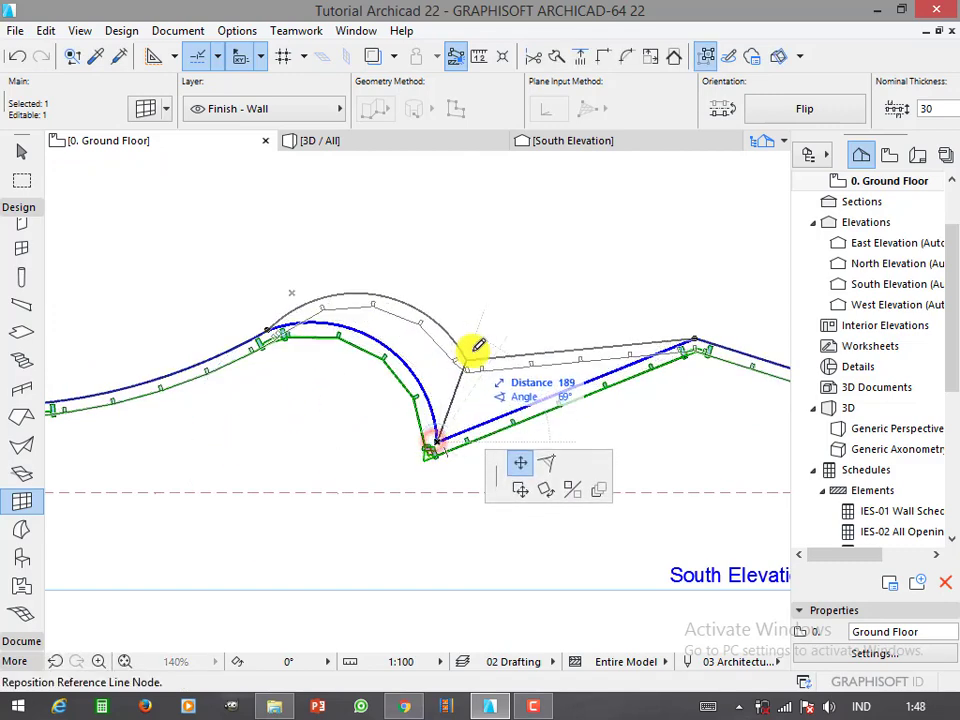
left_click(319, 340)
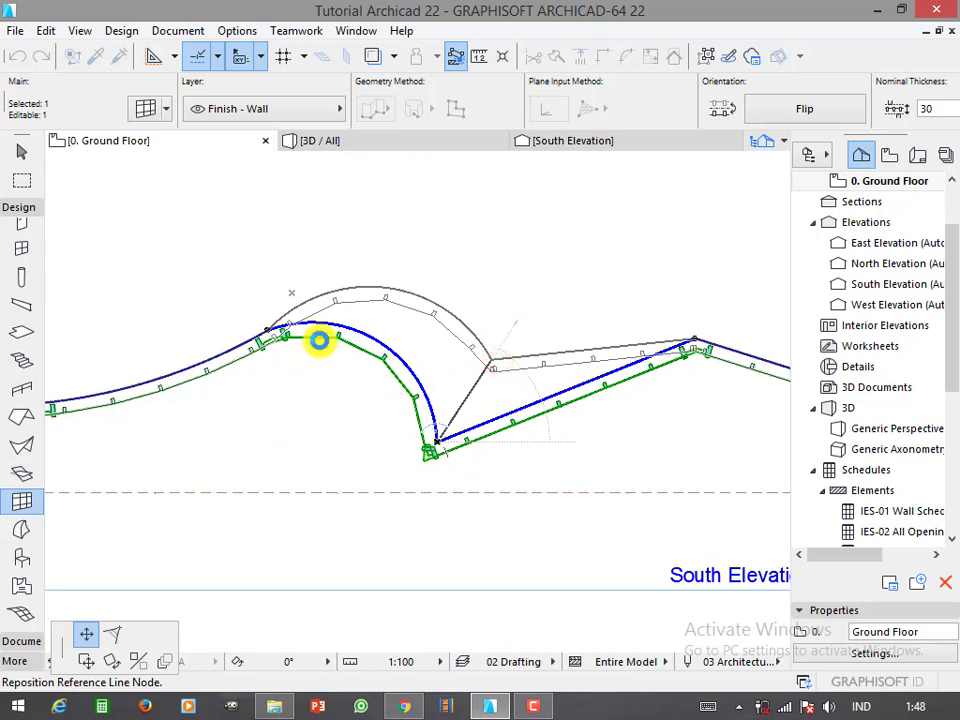
left_click(392, 289)
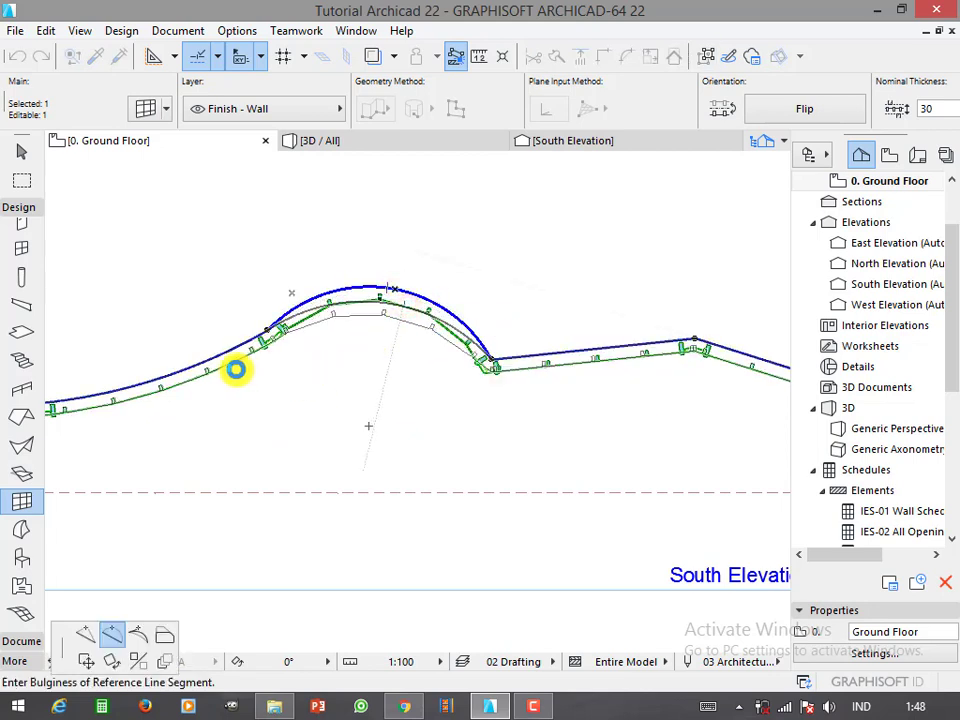
left_click(228, 368)
scroll(396, 381, "down", 3)
scroll(486, 368, "up", 3)
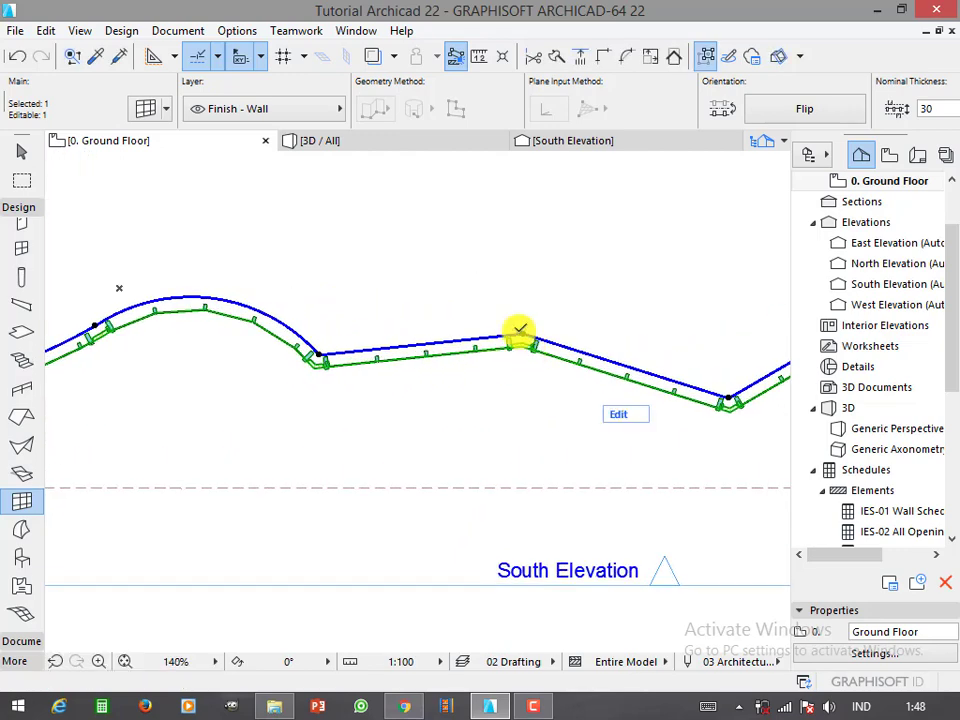
- Raise another corner node and curve the next straight segment into a downward arc
left_click(522, 330)
left_click(542, 302)
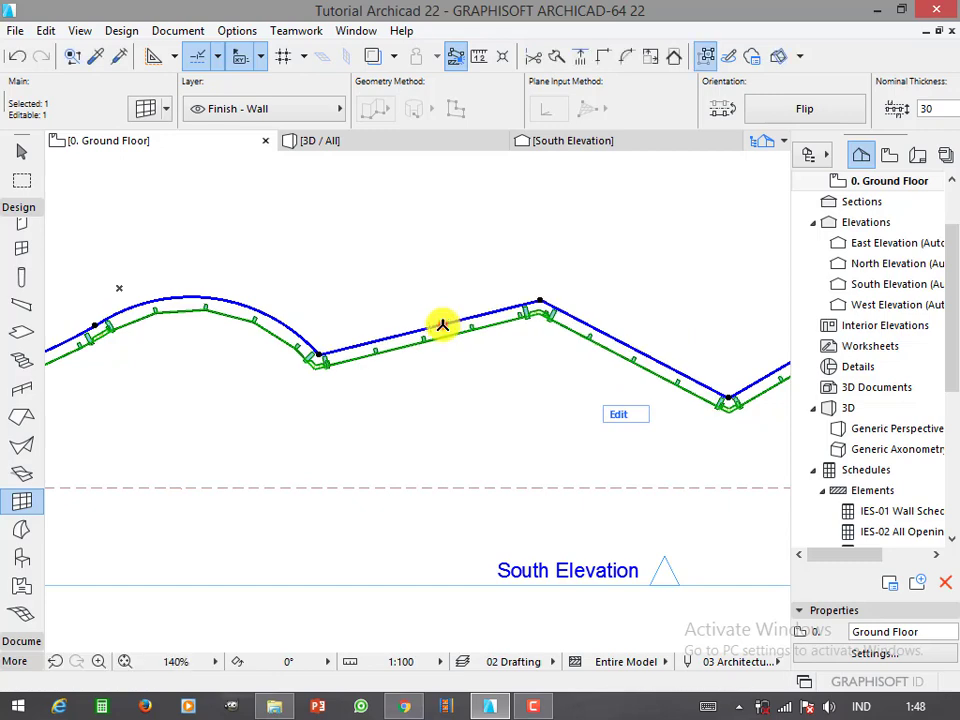
left_click(439, 326)
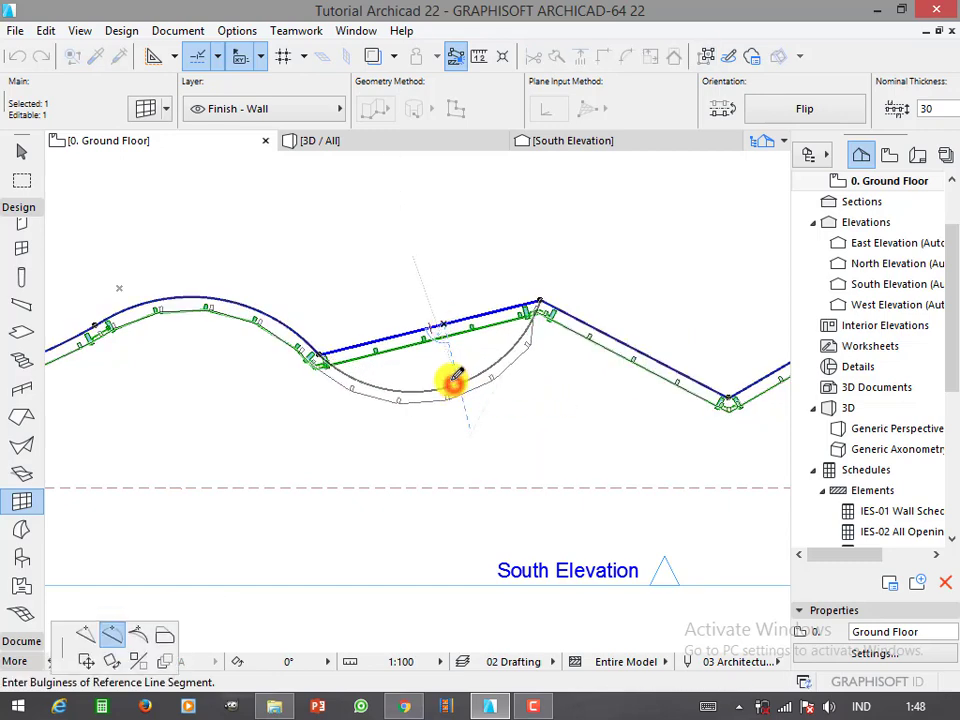
left_click(564, 401)
middle_click_drag(574, 392, 437, 426)
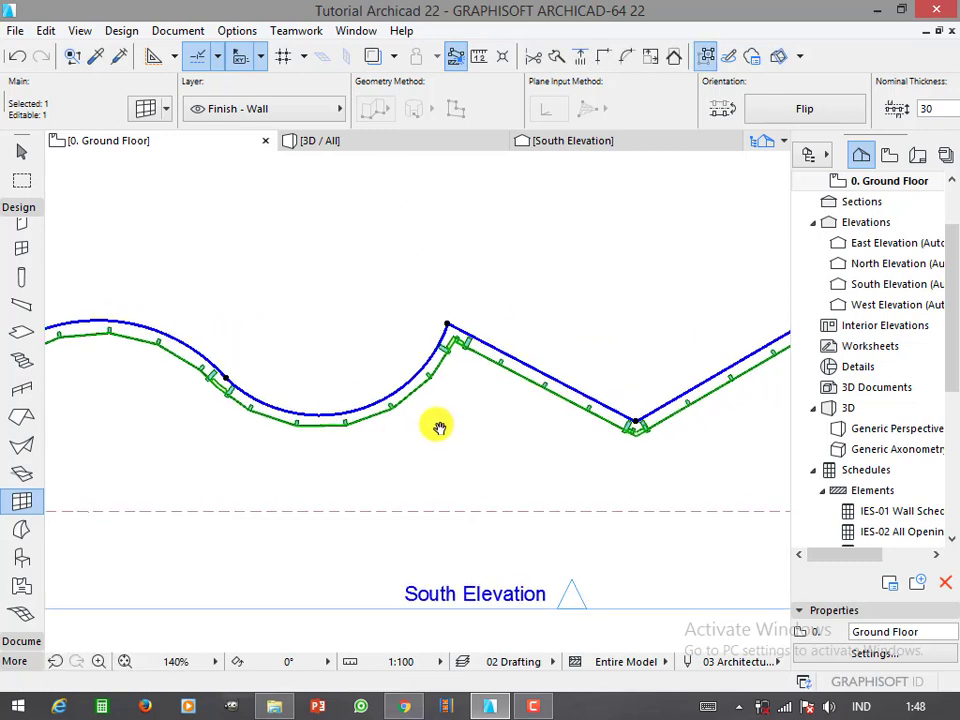
scroll(253, 429, "down", 1)
scroll(395, 420, "down", 3)
scroll(390, 421, "down", 1)
scroll(381, 422, "up", 2)
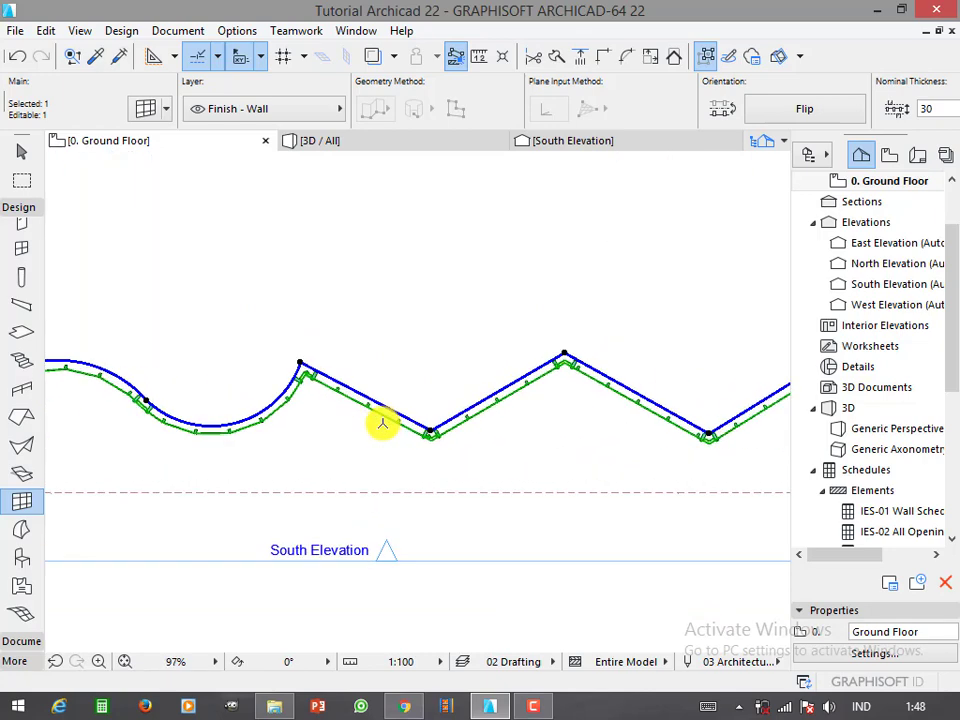
scroll(370, 400, "up", 1)
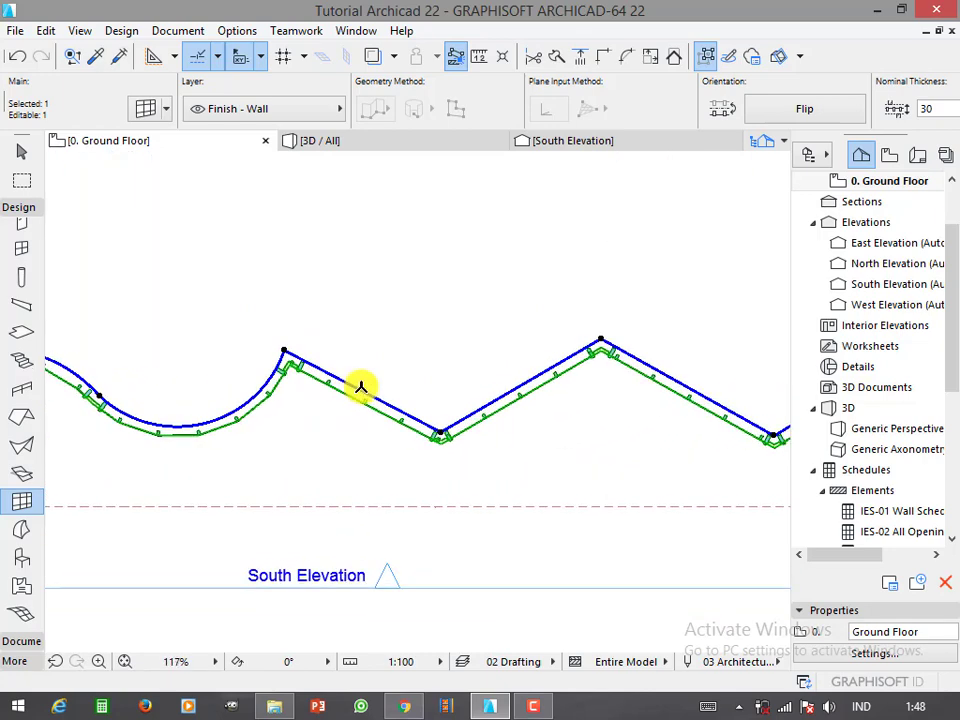
- Move the arc's end node, straighten the next corner, and bulge that segment into an upward arc
left_click(284, 349)
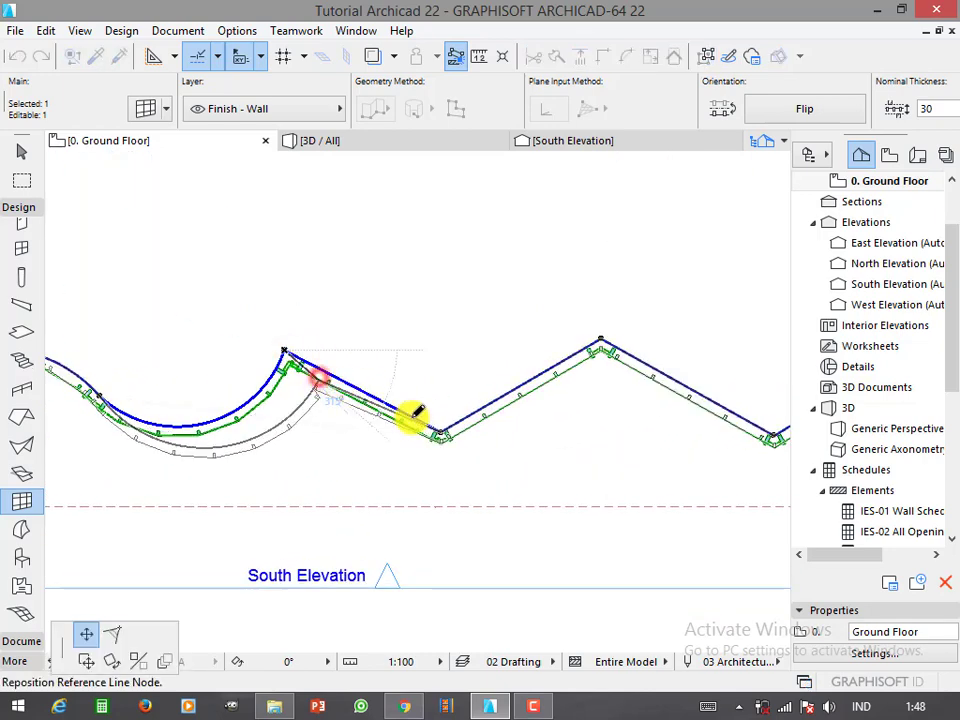
left_click(441, 432)
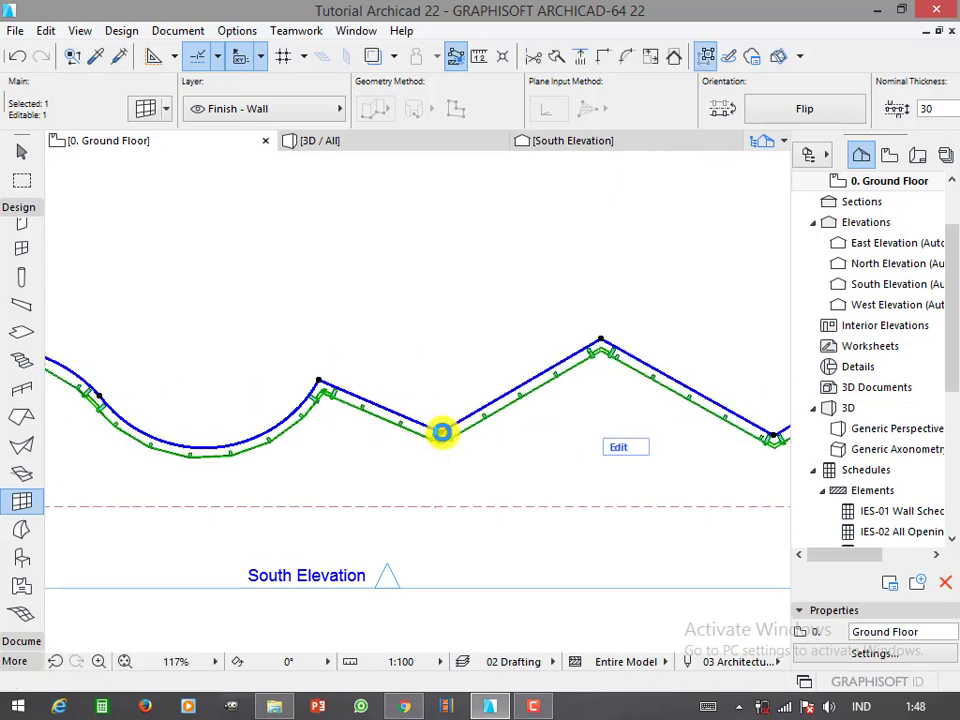
left_click(440, 432)
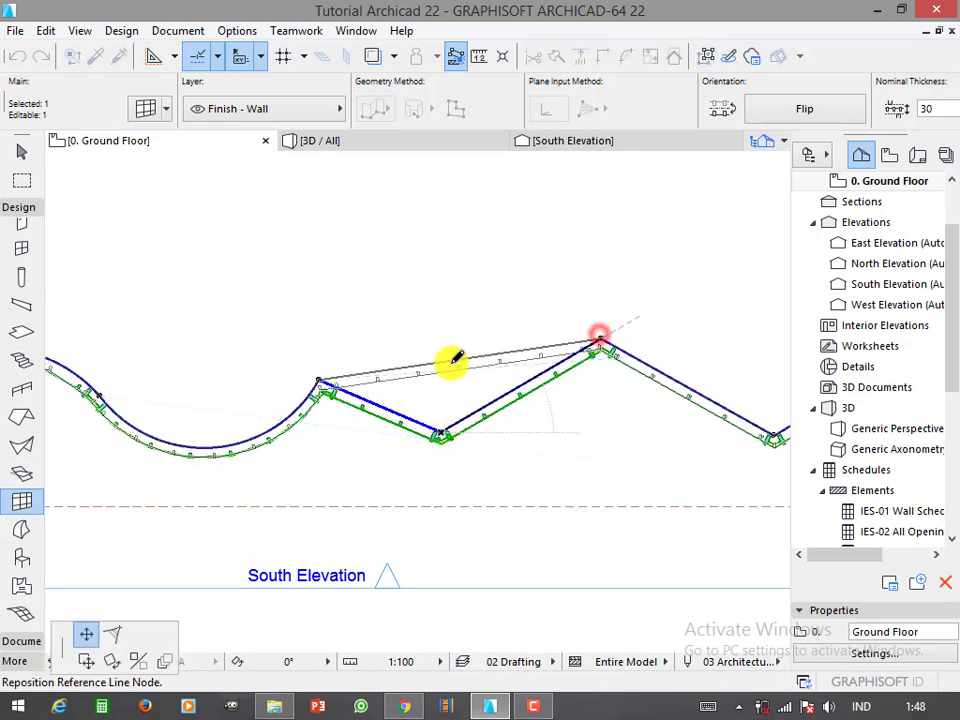
left_click(450, 358)
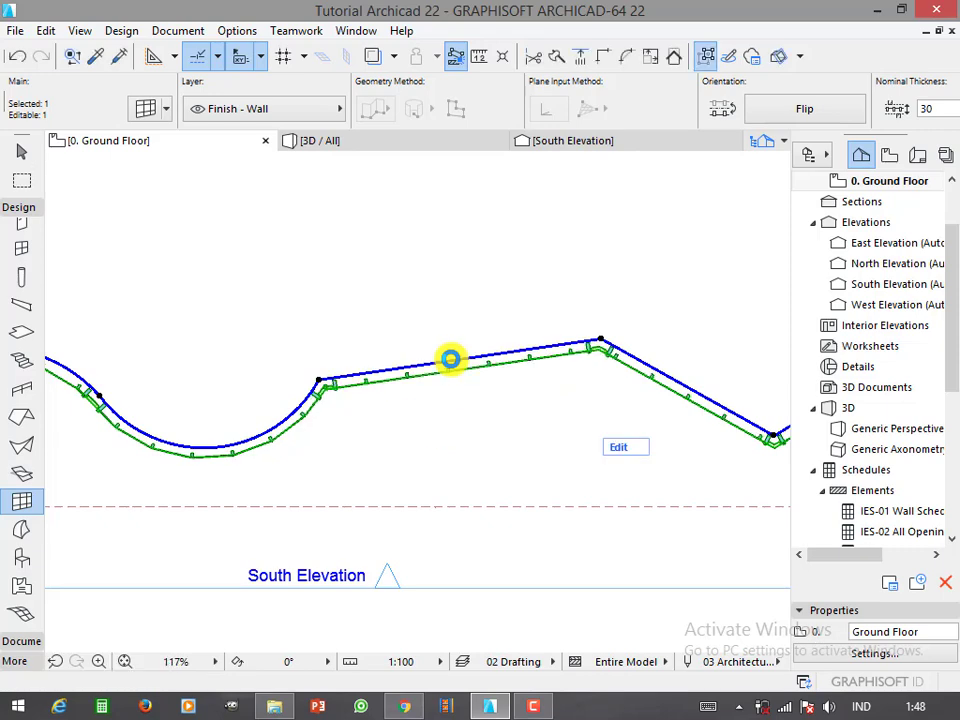
left_click(450, 358)
left_click(459, 293)
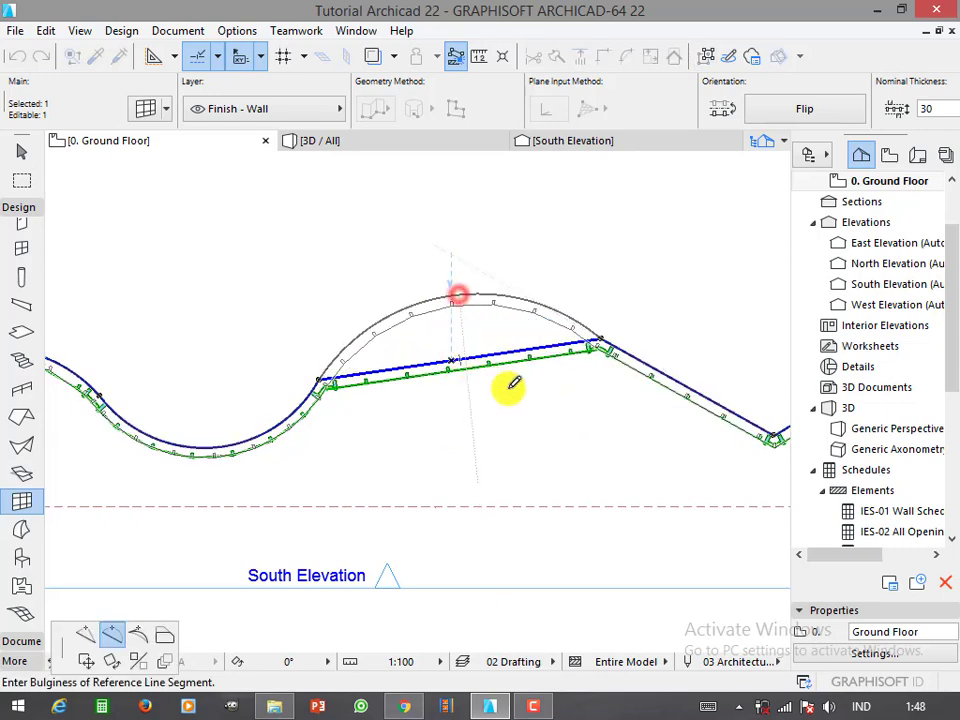
left_click(630, 435)
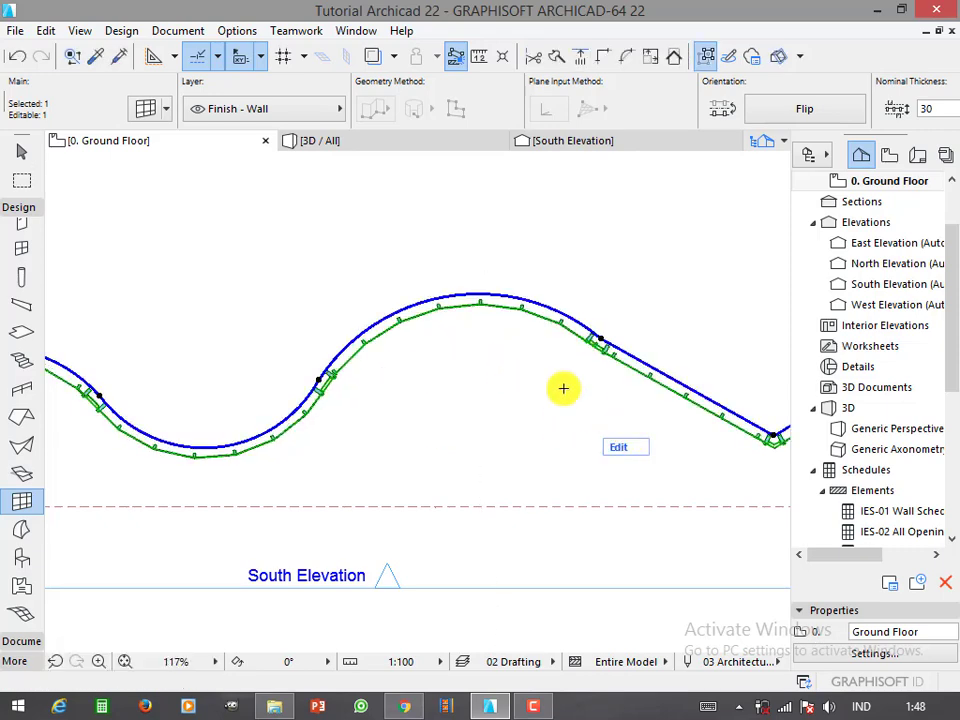
middle_click_drag(507, 314, 343, 311)
- Bend the next two straight segments into arcs, the first sagging downward
left_click(497, 362)
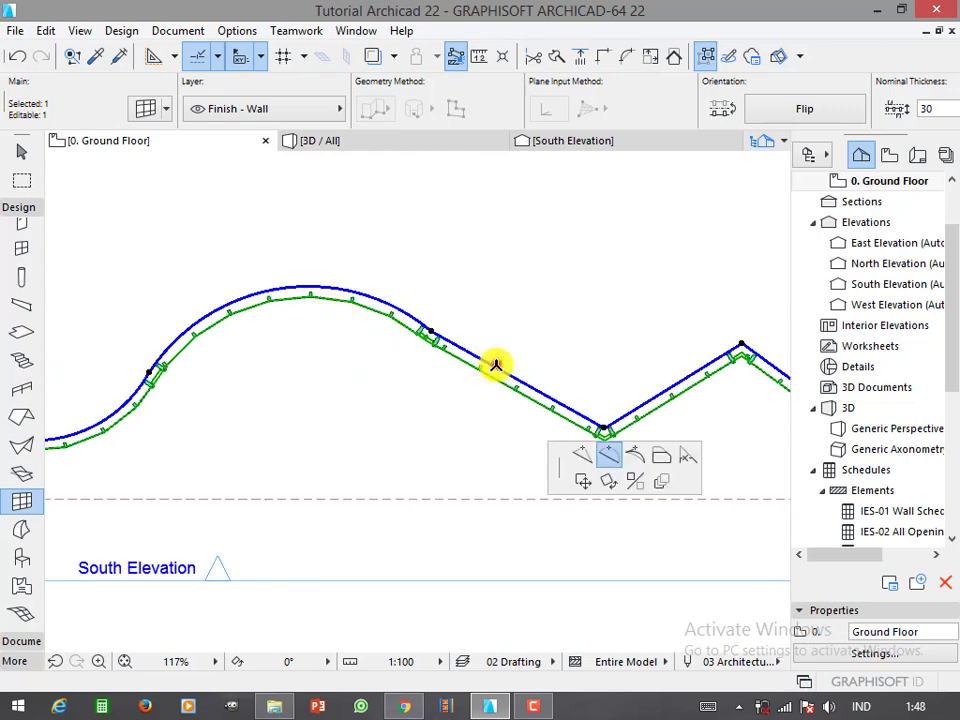
left_click(610, 396)
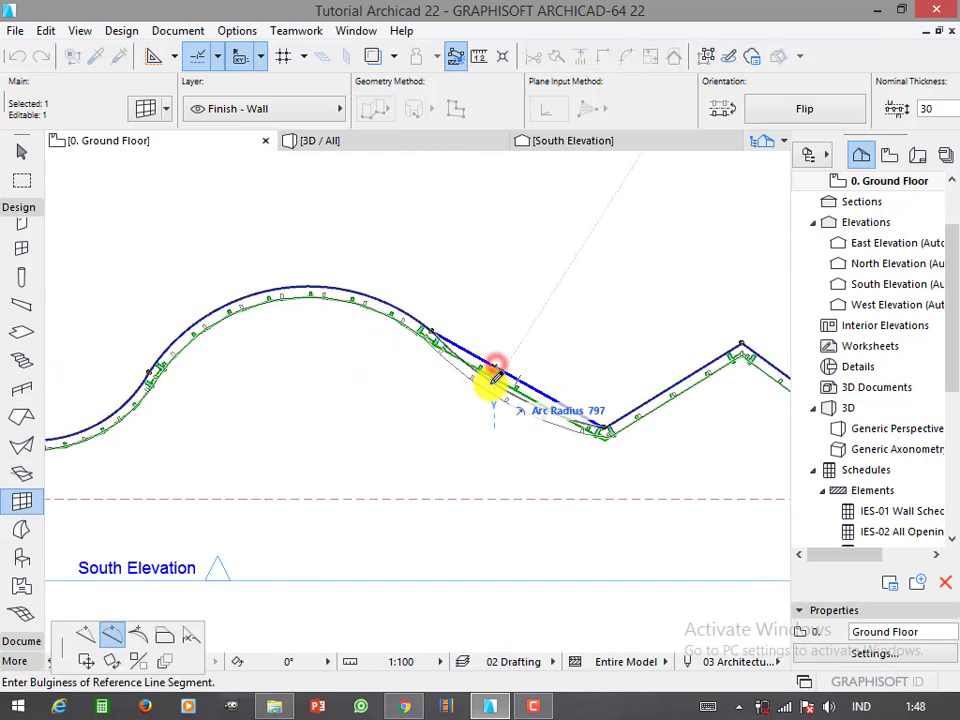
left_click(684, 432)
middle_click_drag(610, 435, 411, 375)
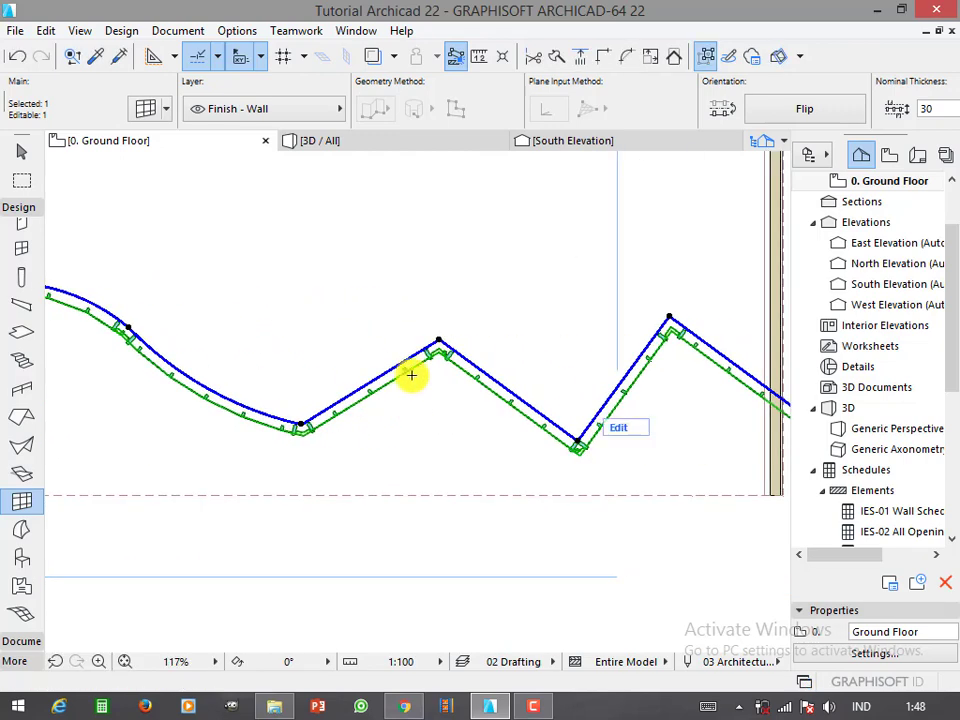
left_click(395, 364)
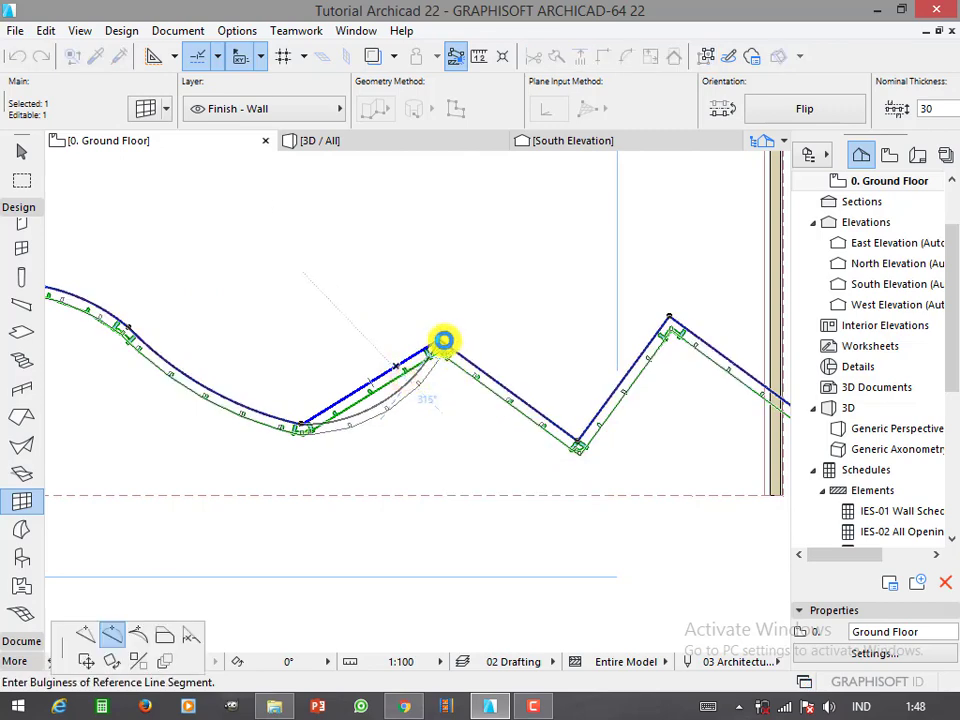
left_click(443, 340)
- Straighten the last zigzag corner, bulge it into an upward arc, and gently curve the final segment
left_click(579, 444)
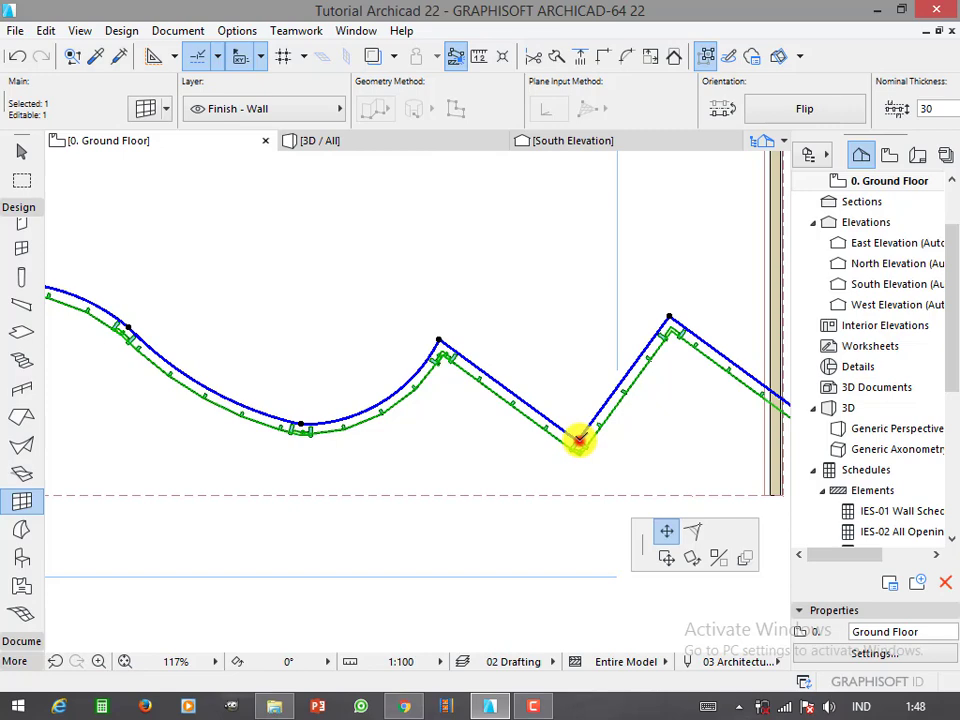
left_click(669, 316)
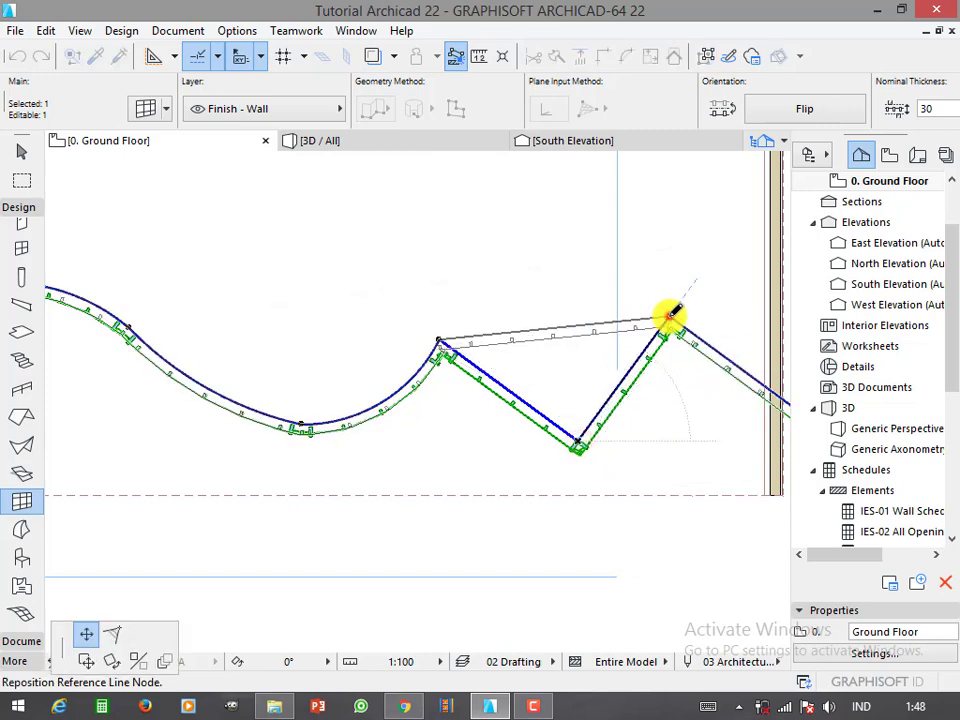
left_click(541, 327)
left_click(537, 328)
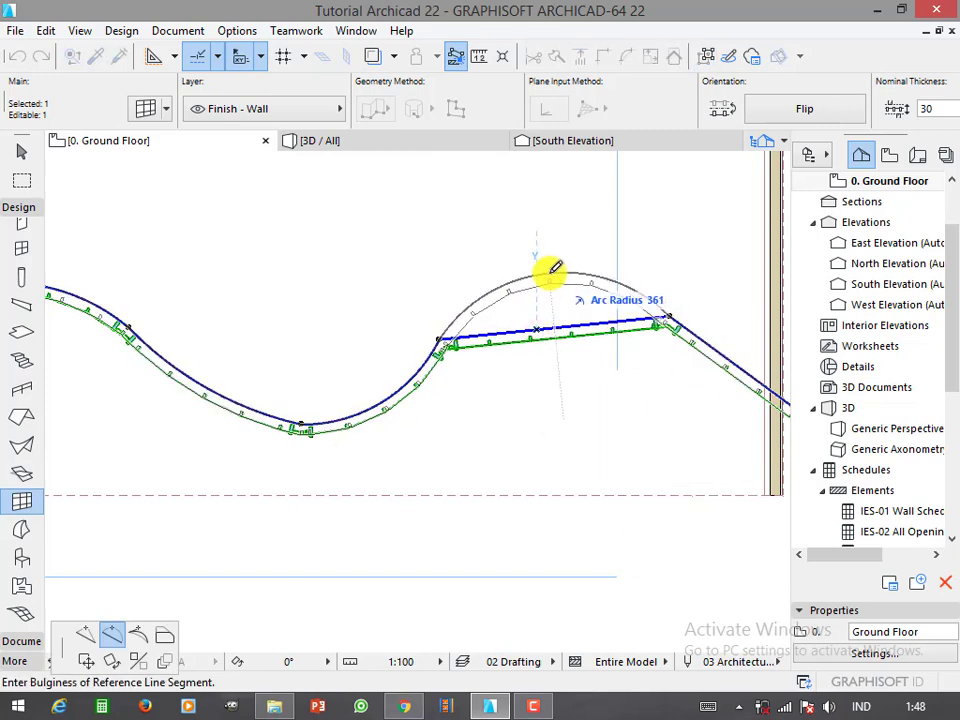
left_click(551, 271)
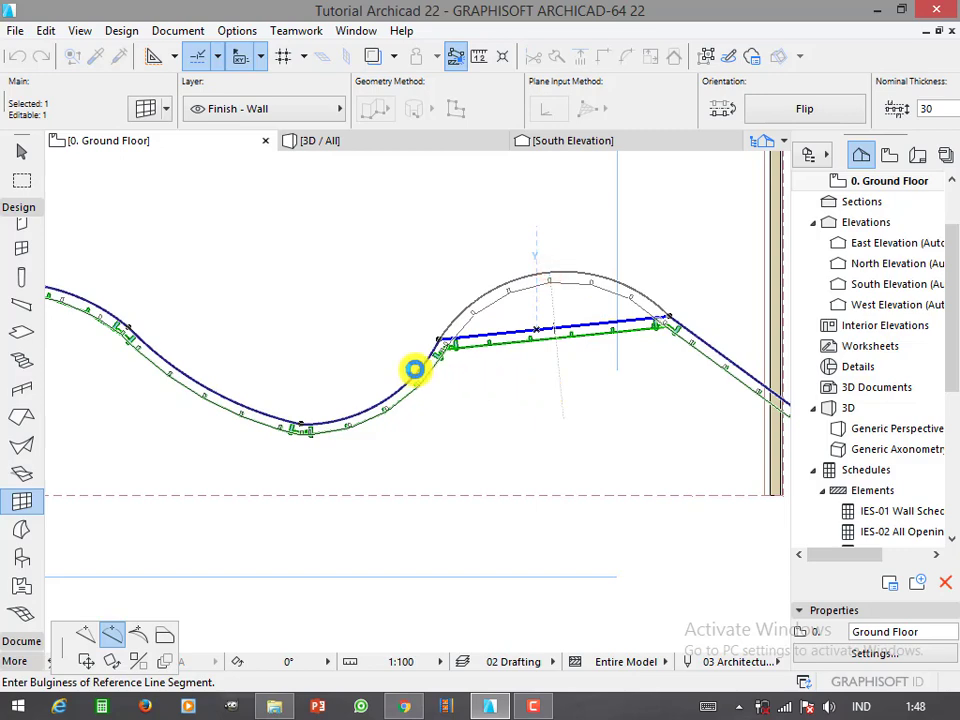
left_click(414, 369)
scroll(369, 360, "down", 3)
scroll(520, 371, "up", 3)
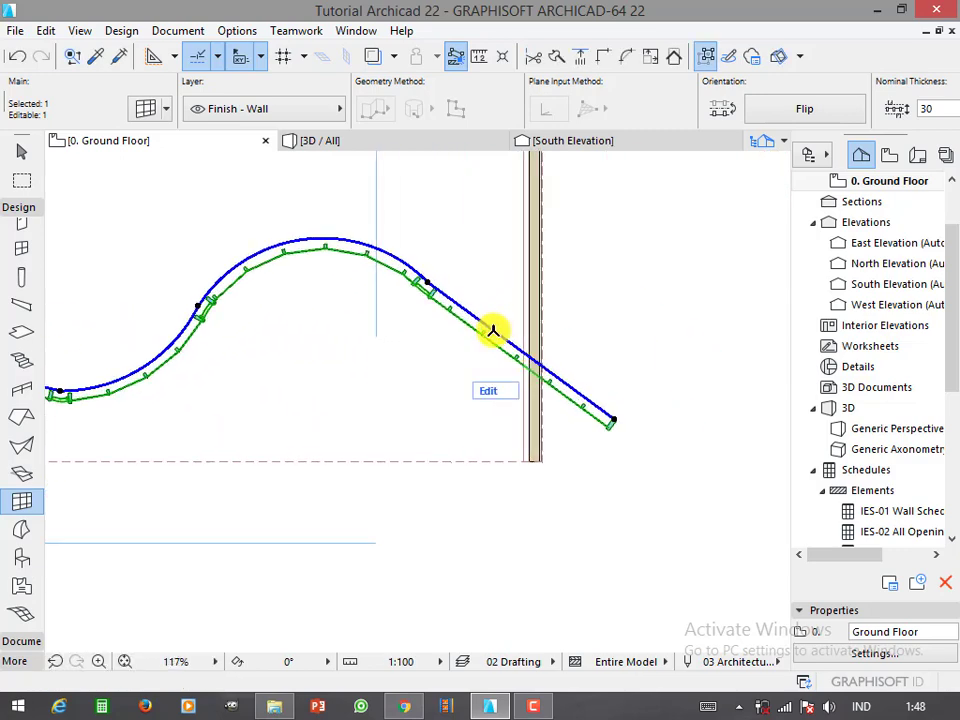
left_click(493, 330)
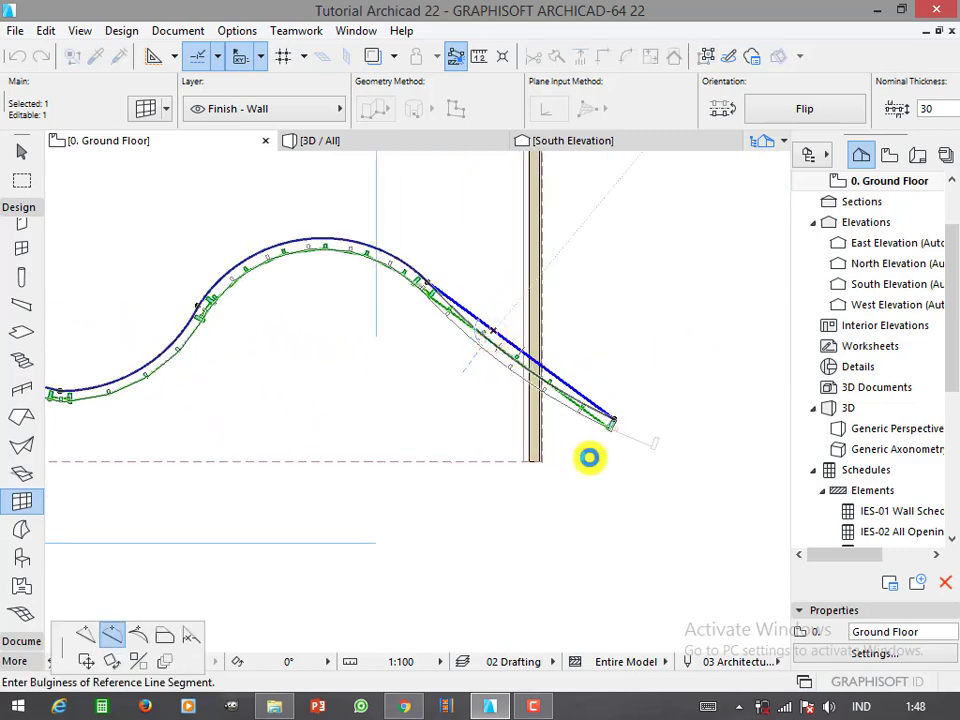
left_click(627, 469)
scroll(499, 394, "down", 3)
- Mirror a copy of the wavy curtain wall to the slab's northern edge using Ctrl+Shift+M
scroll(583, 469, "down", 3)
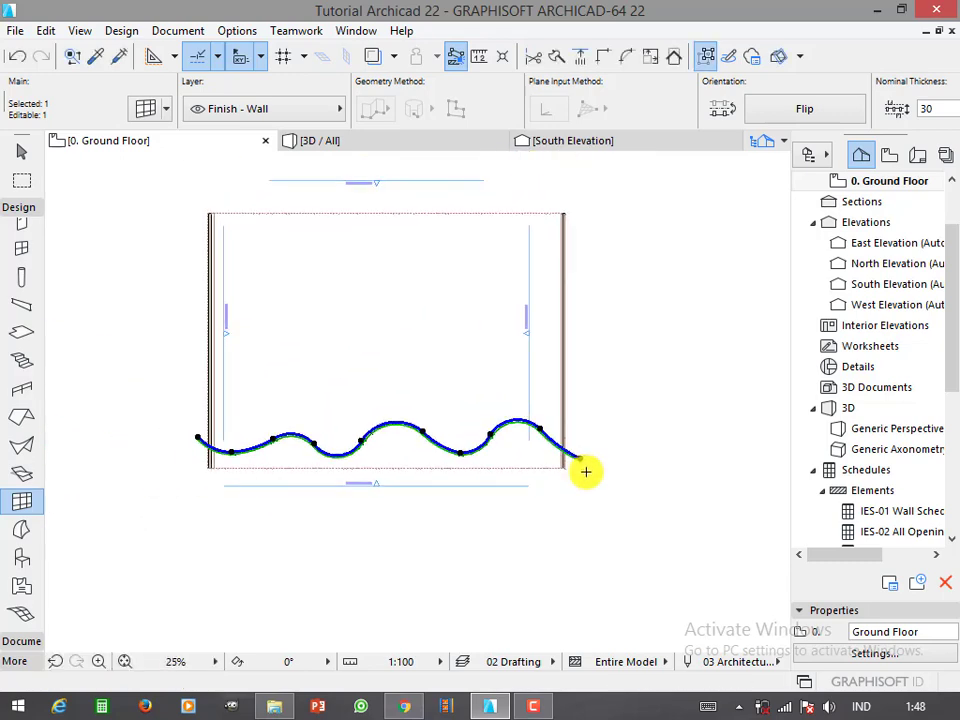
scroll(505, 374, "up", 1)
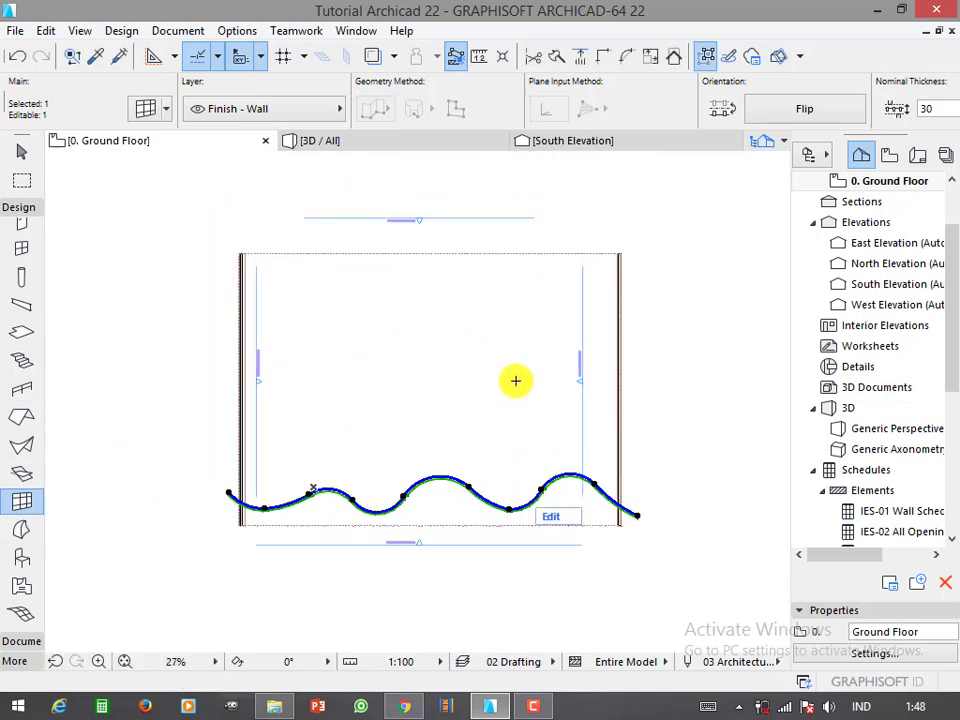
key("ctrl+shift+m")
left_click(620, 389)
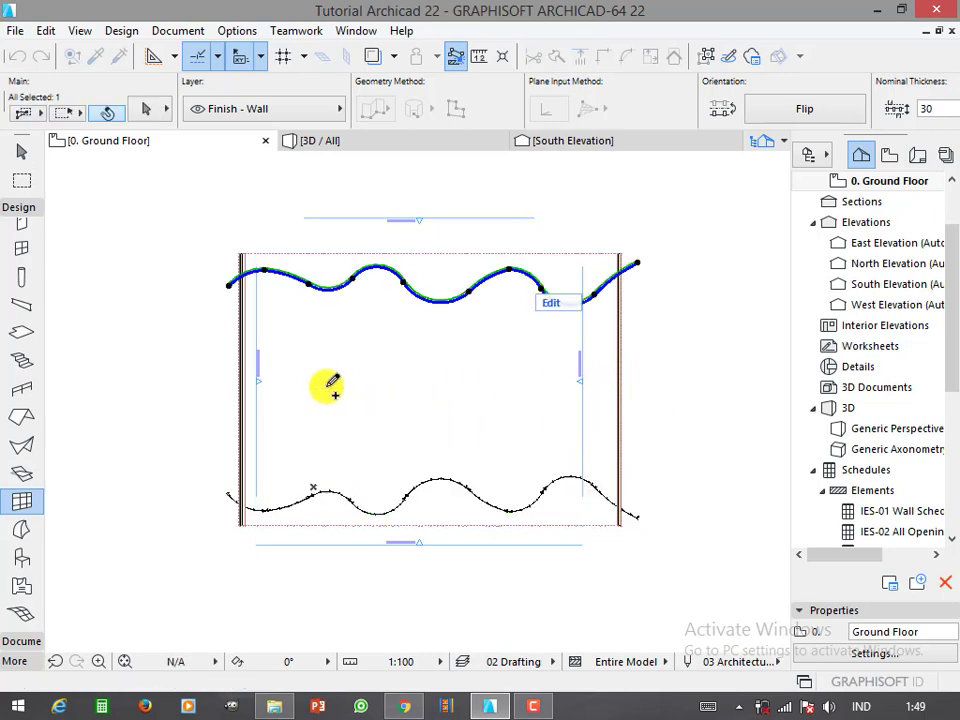
left_click(153, 360)
- In 3D, select both curtain walls and attempt a height change, then cancel and deselect
left_click(322, 141)
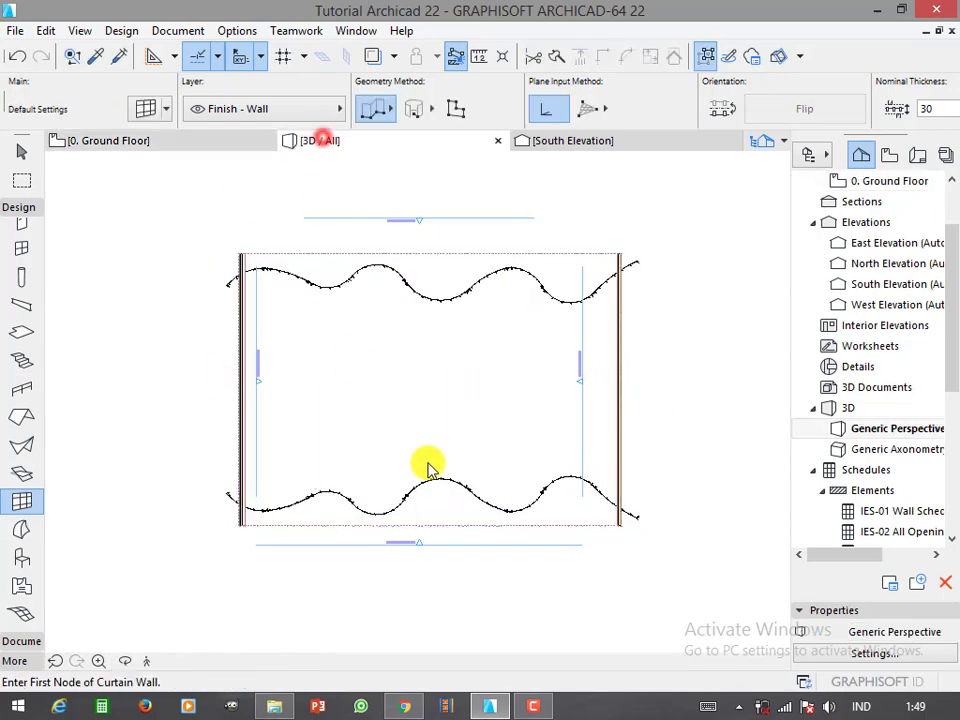
middle_click_drag(603, 455, 653, 436, "shift")
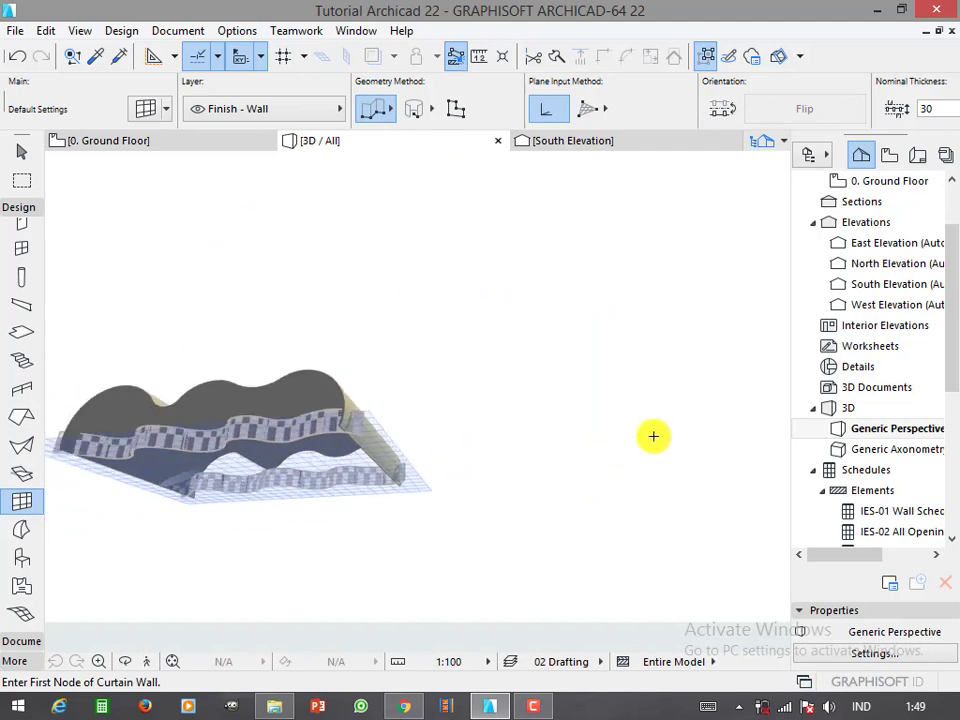
mouse_move(264, 467)
middle_mouse_down("shift")
mouse_move(285, 484)
mouse_move(251, 527)
mouse_move(156, 508)
mouse_move(319, 511)
mouse_move(418, 463)
middle_mouse_up("shift")
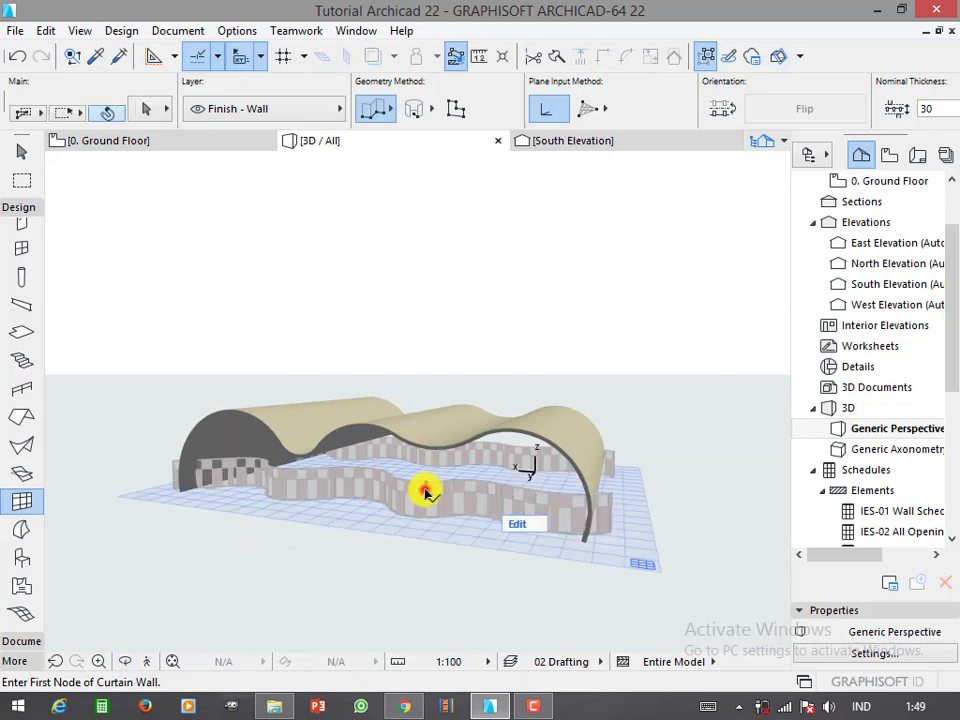
left_click(425, 489)
left_click(500, 456)
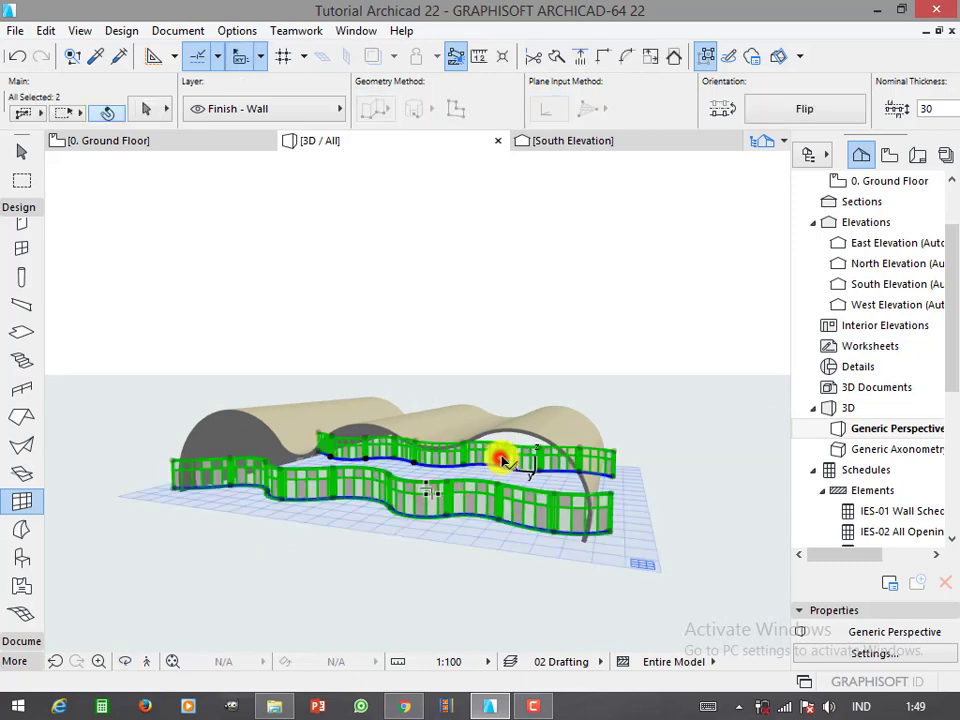
left_click(612, 450)
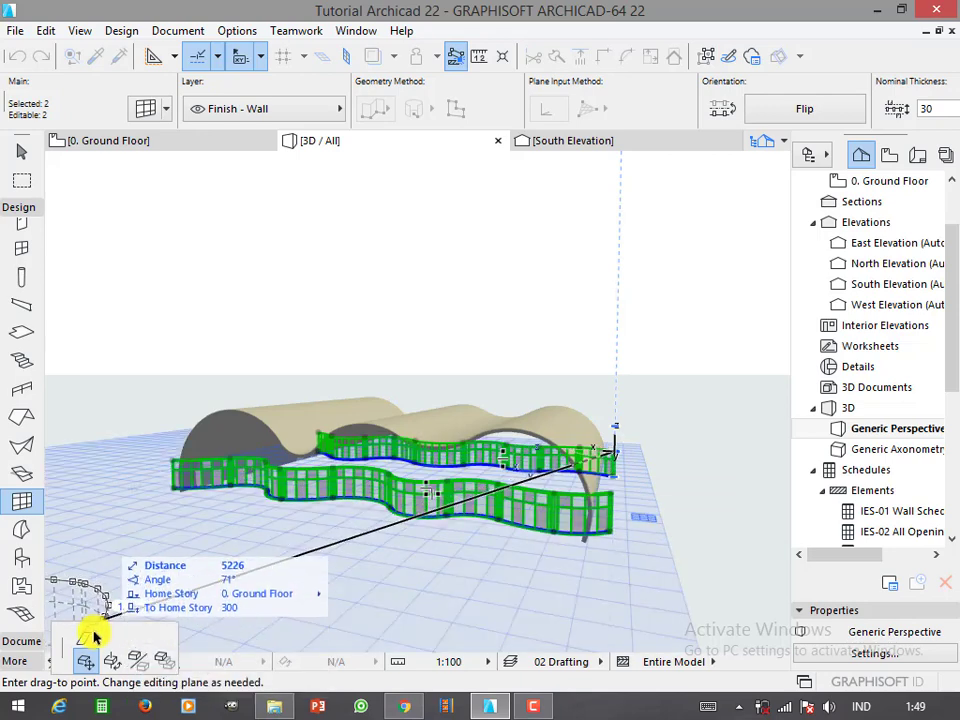
left_click(88, 637)
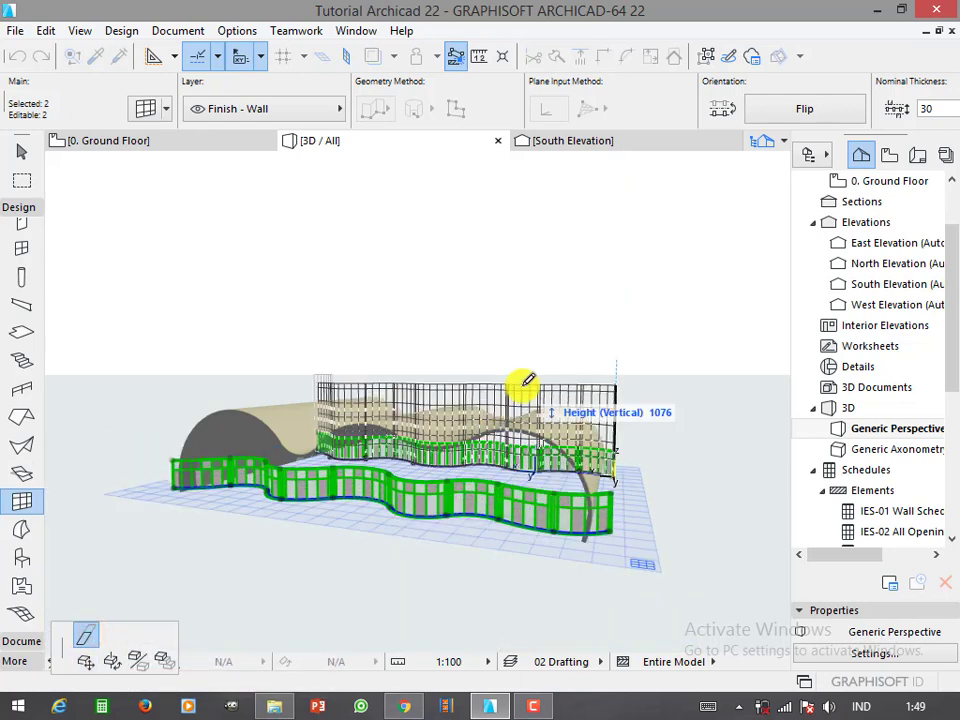
left_click(527, 384)
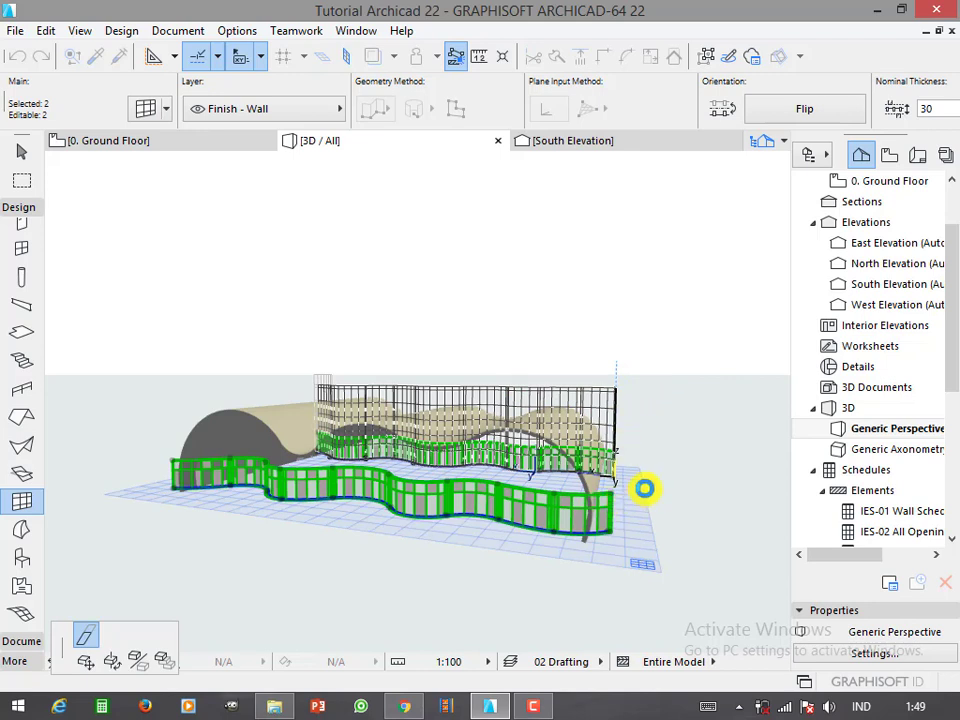
key("Escape")
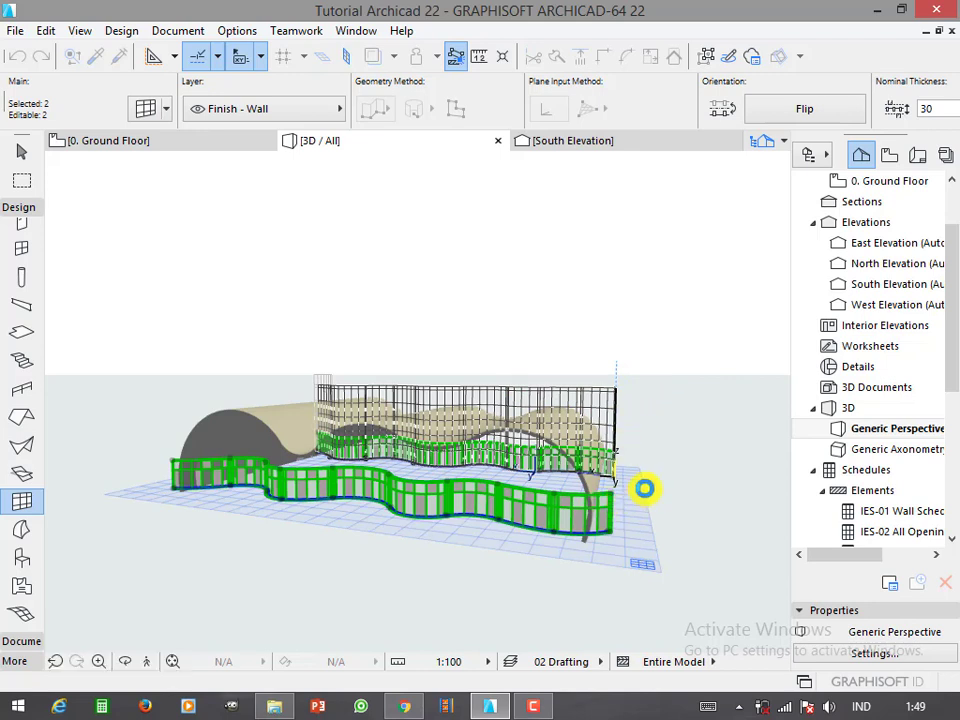
left_click(645, 488)
- Stretch the front curtain wall up to the taller height, then return to the ground floor plan
left_click(614, 492)
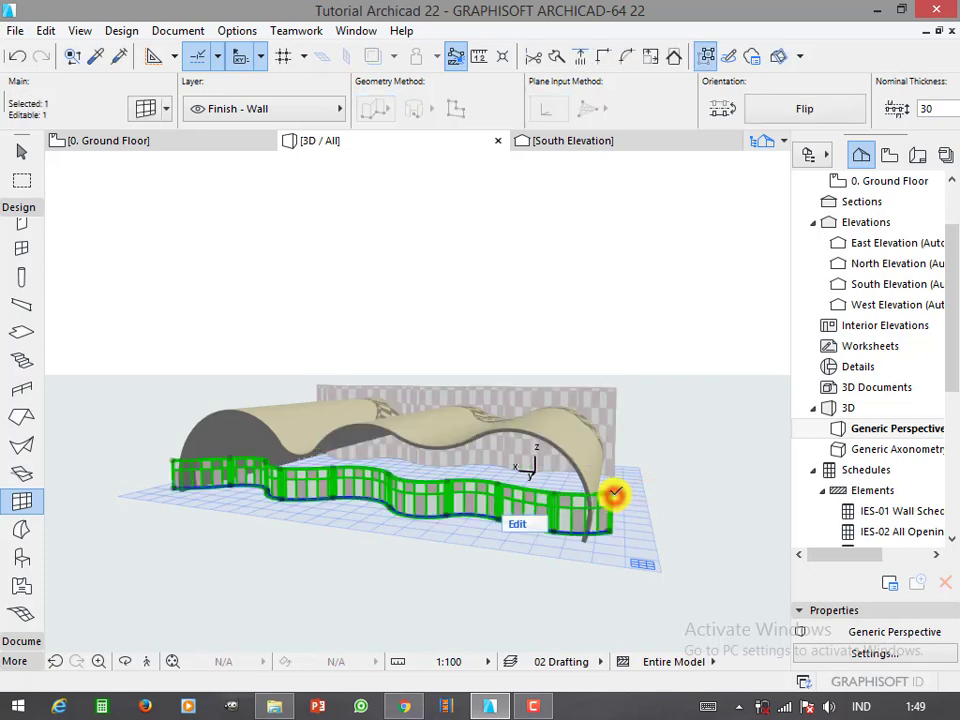
left_click(614, 492)
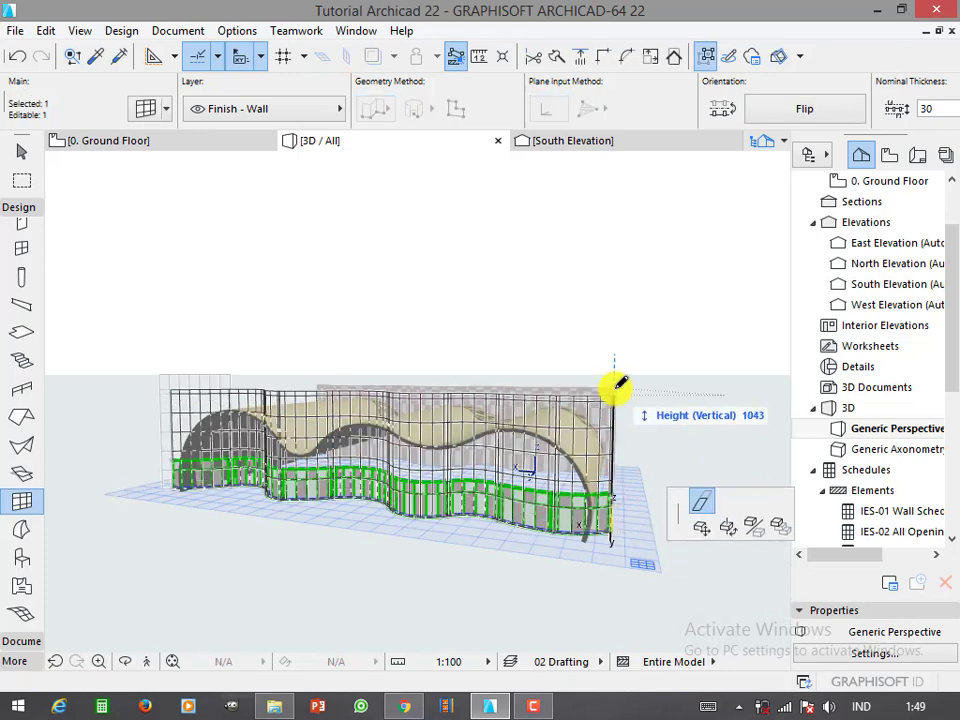
left_click(616, 386)
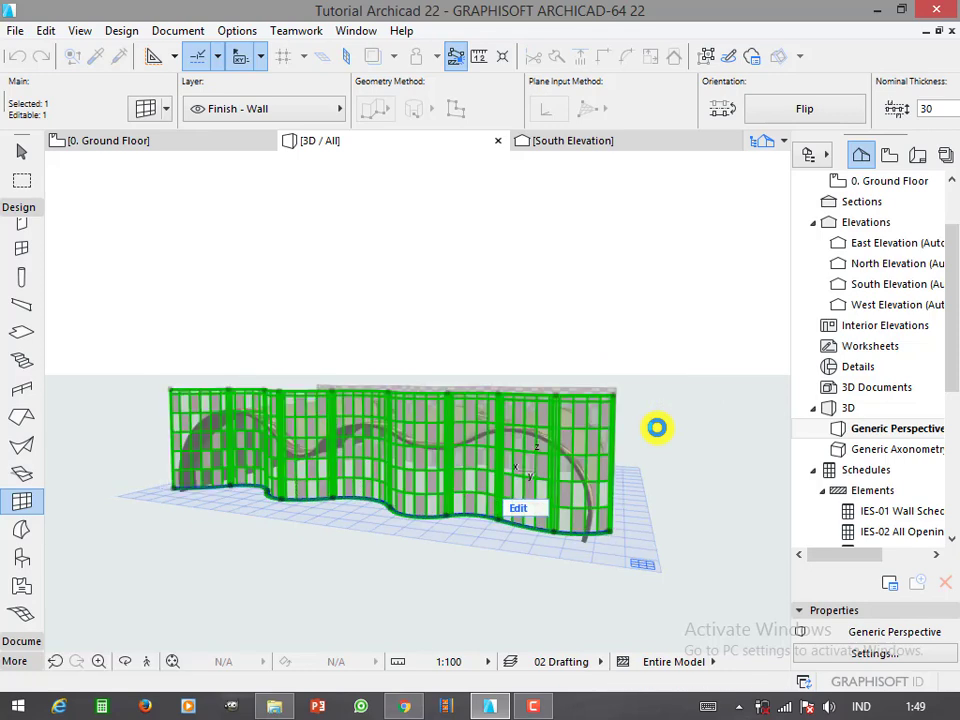
left_click(657, 426)
scroll(417, 531, "up", 3)
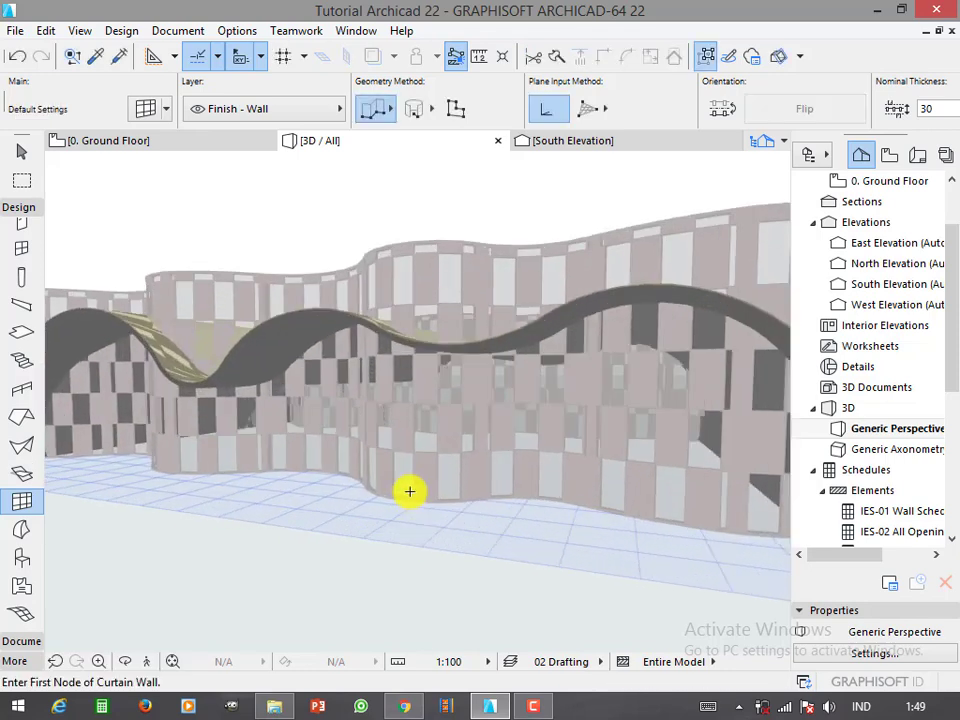
mouse_move(407, 484)
middle_mouse_down("shift")
mouse_move(388, 454)
mouse_move(530, 524)
middle_mouse_up("shift")
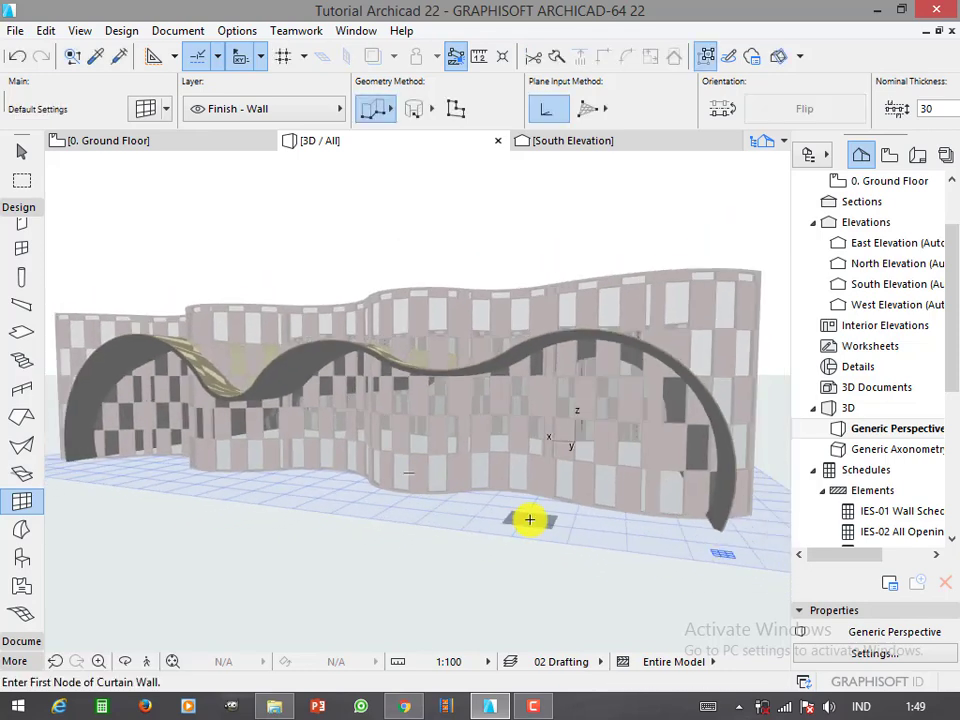
key("F2")
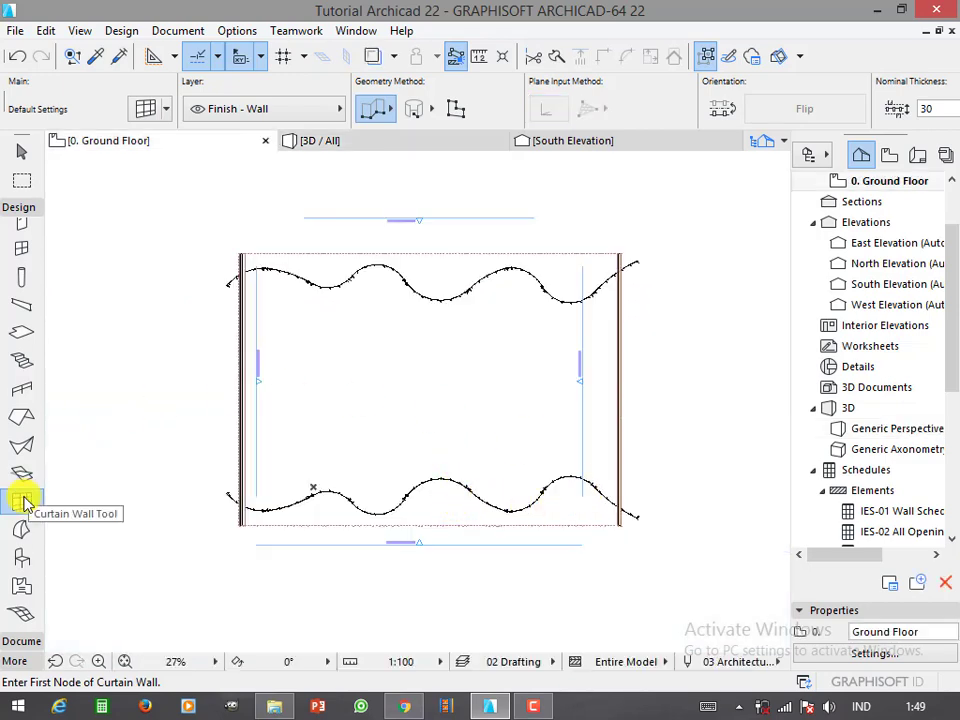
- Draw a rectangular slab around both curtain walls, offset its edges slightly past them, and view it in 3D
left_click(20, 334)
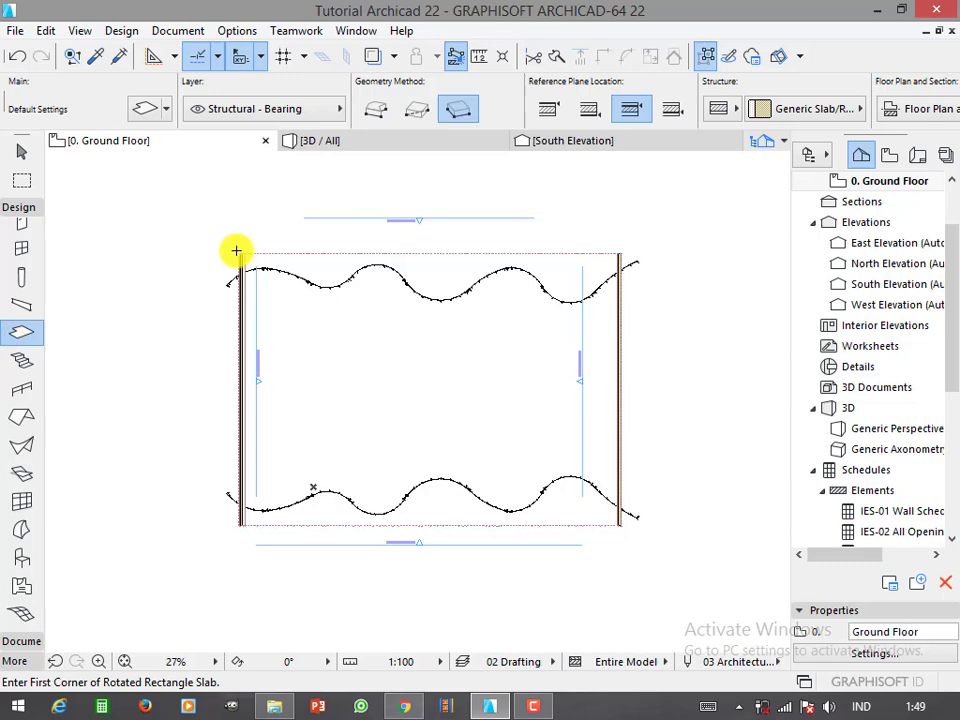
left_click(623, 521)
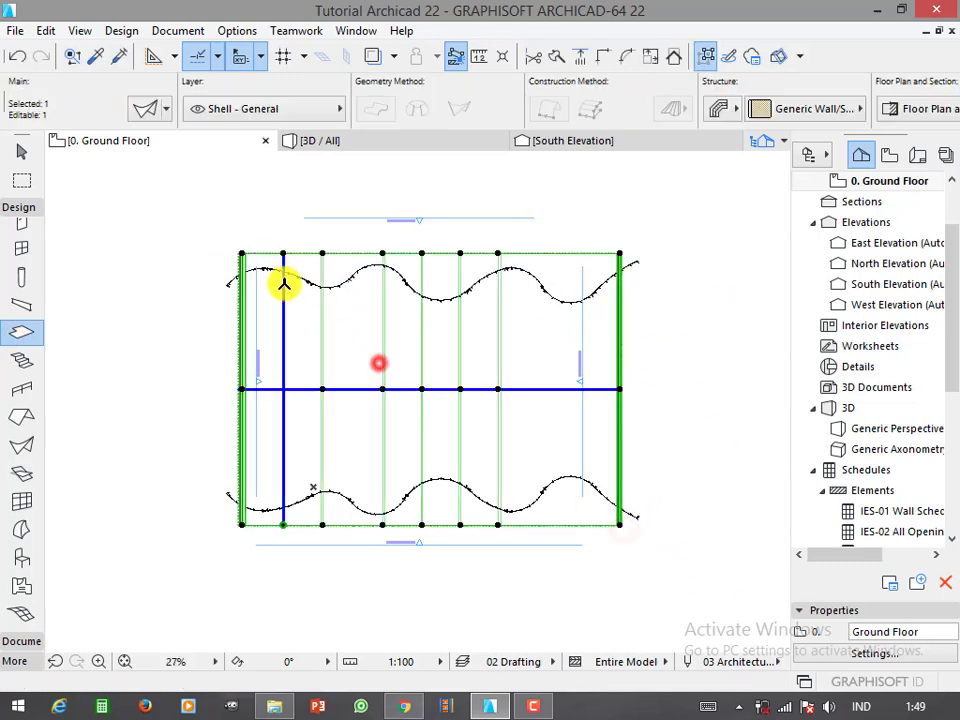
key("ctrl+z")
left_click(240, 257)
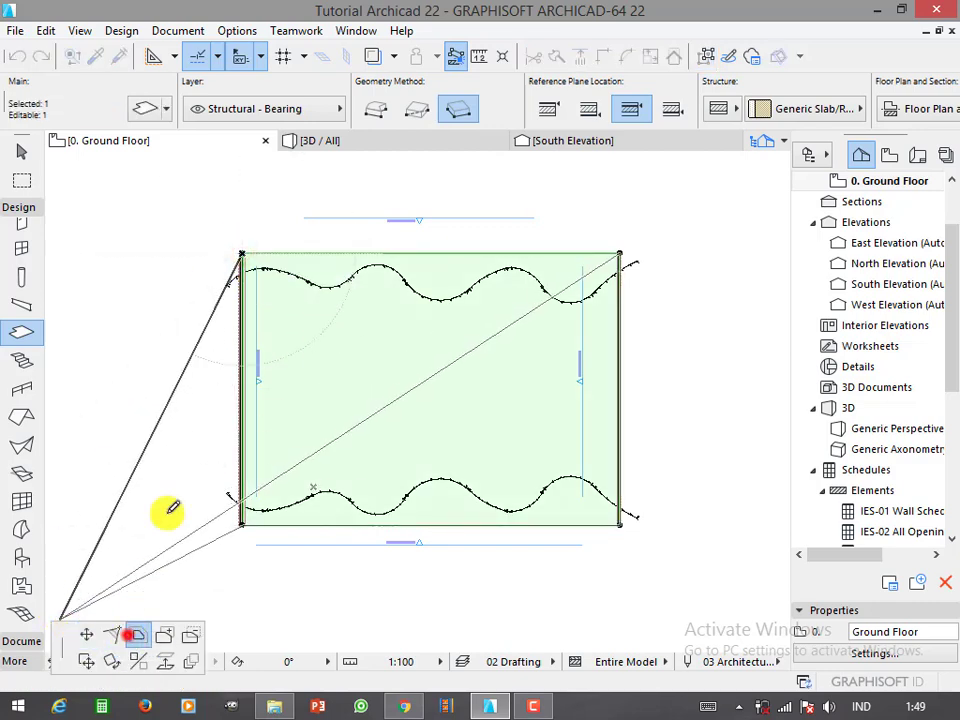
left_click(236, 235)
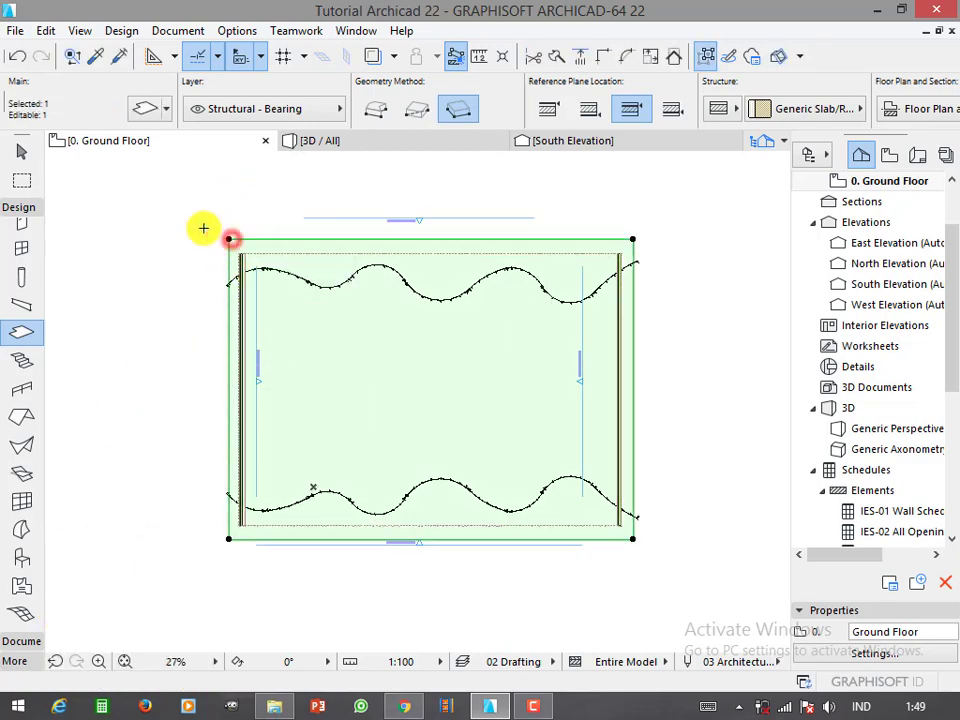
left_click(203, 227)
left_click(343, 140)
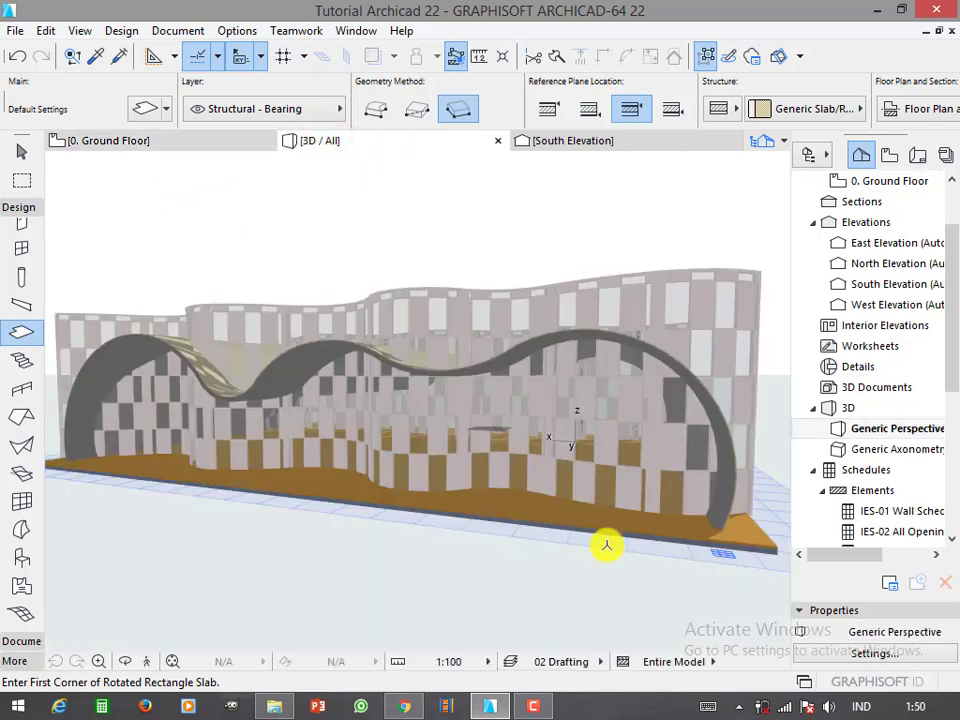
- Enable Override Surfaces in the slab's settings and set the material to Earth - Brown
left_click(640, 537)
key("ctrl+t")
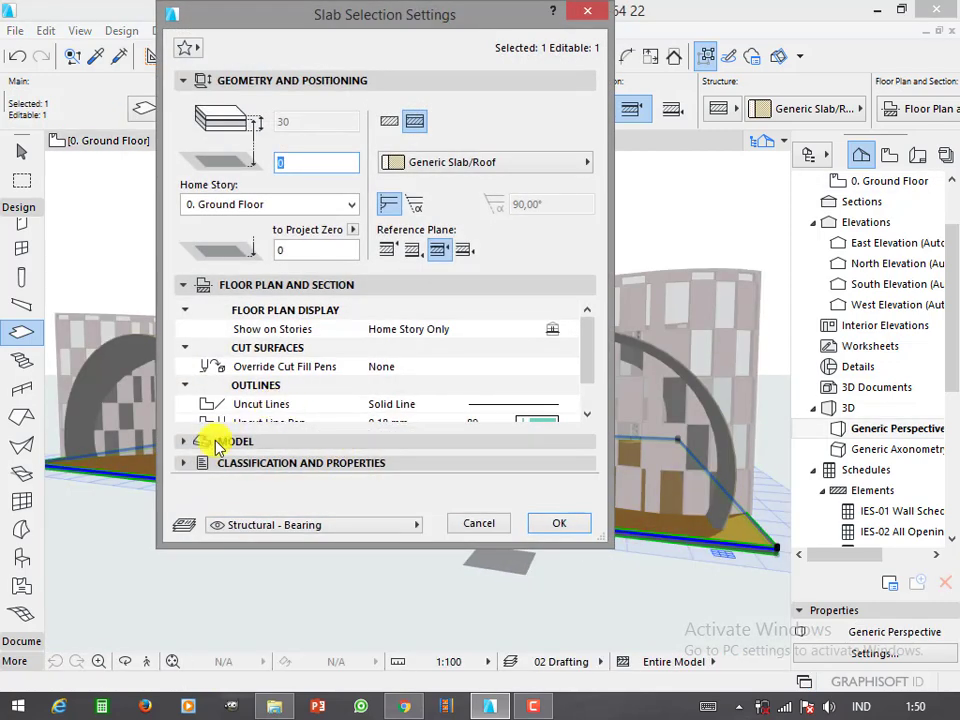
left_click(207, 443)
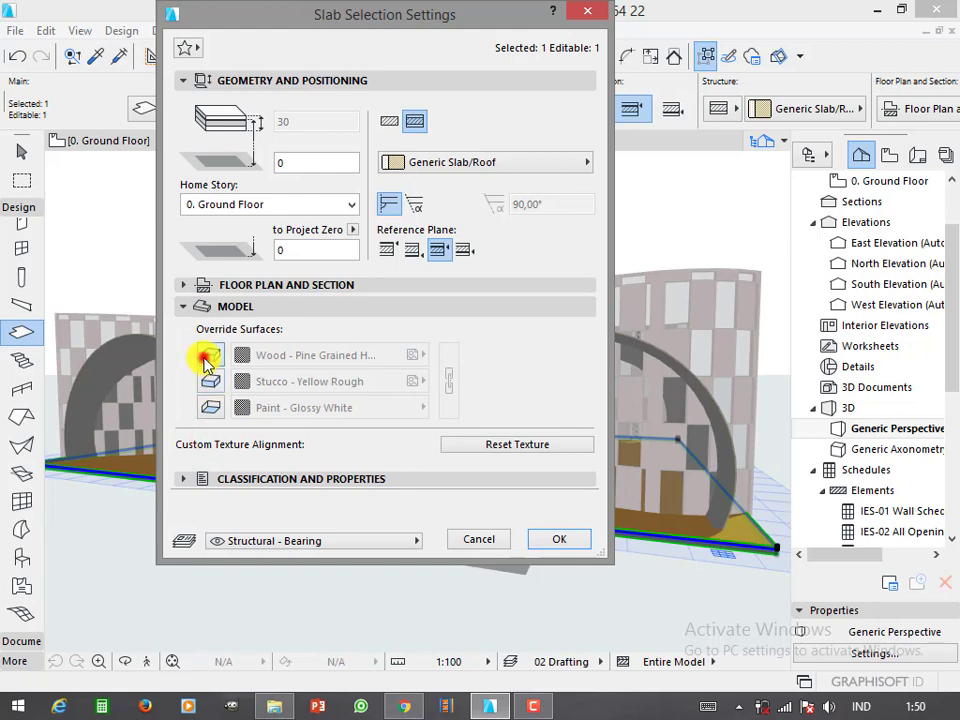
left_click(443, 383)
left_click(381, 381)
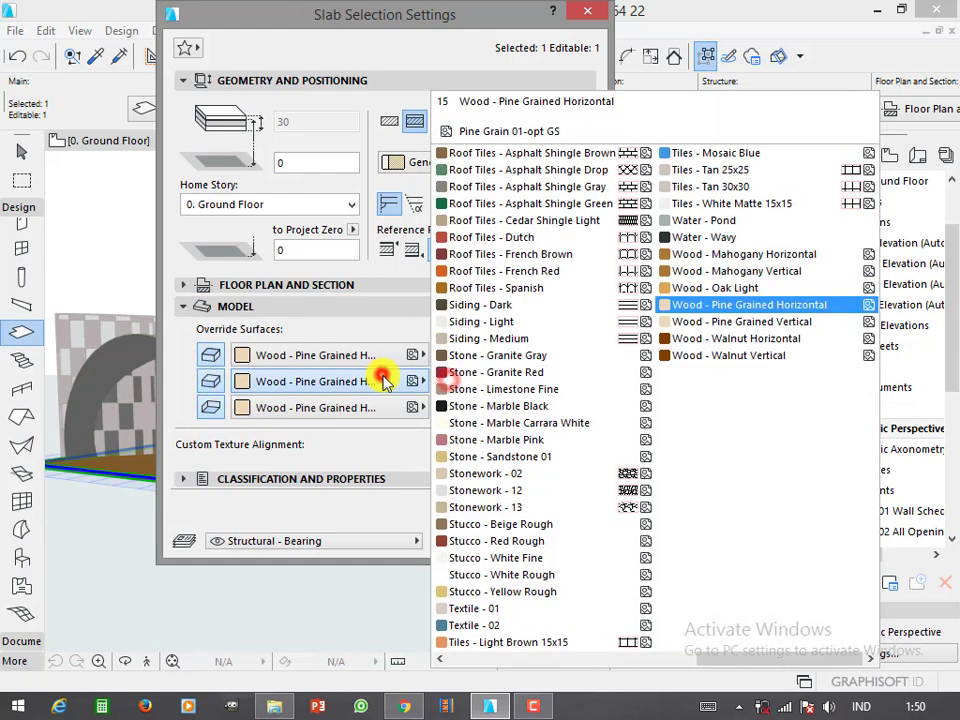
scroll(533, 548, "up", 3)
scroll(533, 552, "up", 2)
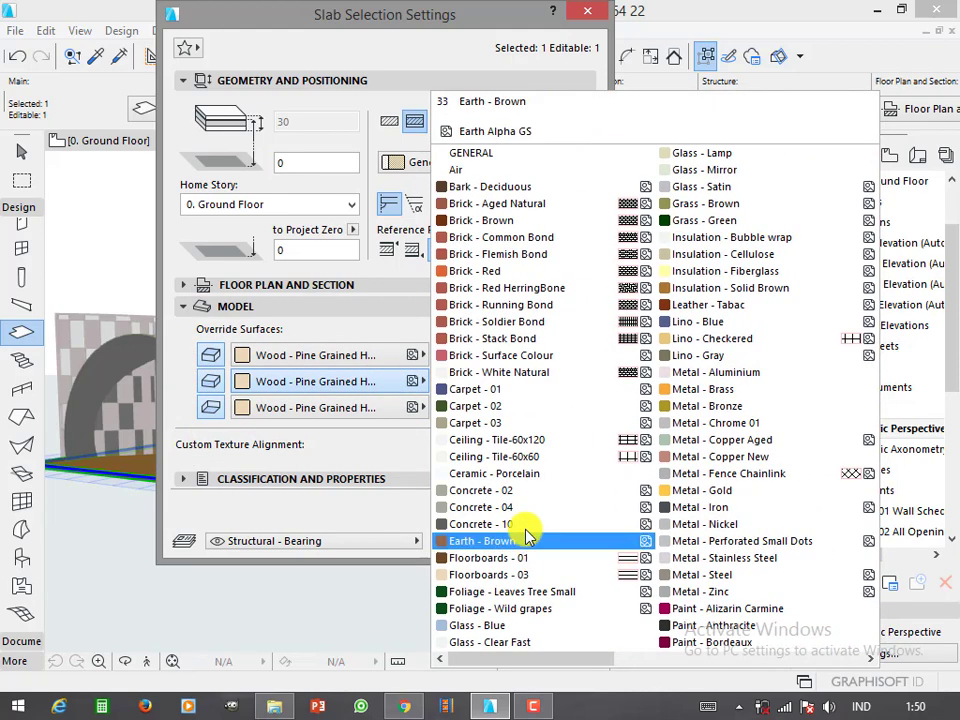
left_click(520, 497)
left_click(560, 542)
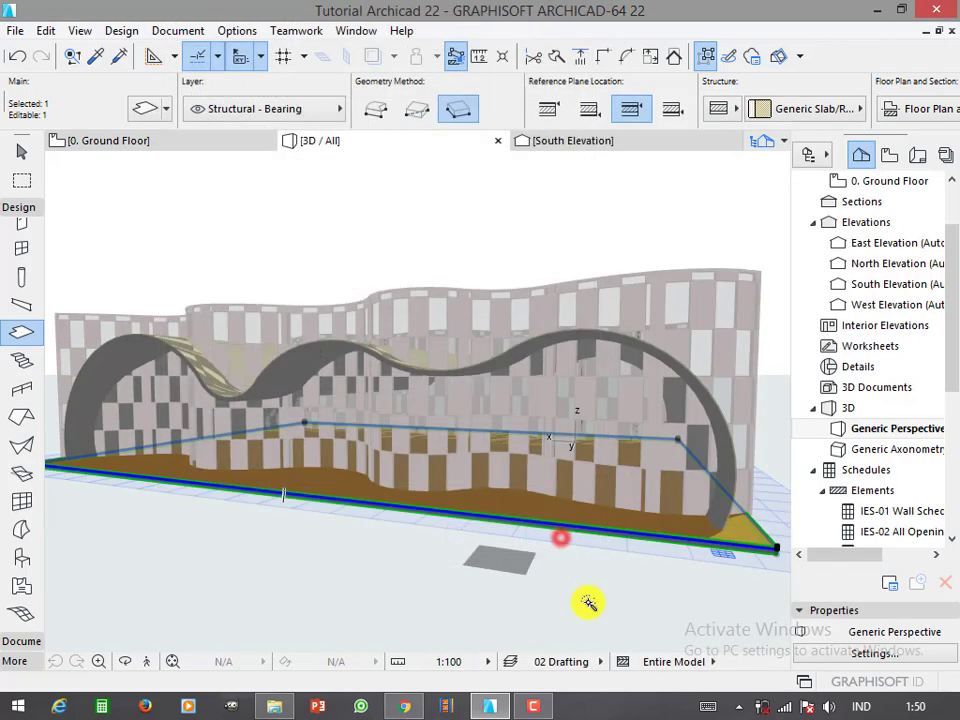
key("Escape")
middle_click_drag(585, 566, 505, 474, "shift")
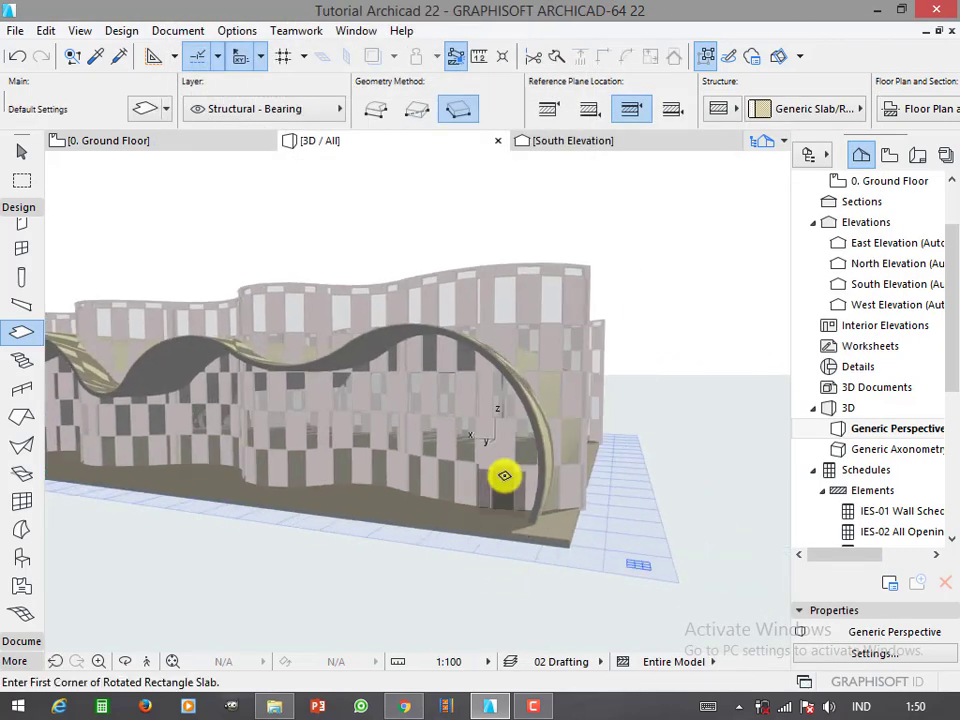
- Select both curtain walls plus the shell and apply Trim Elements to Roof/Shell using the selected shell
left_click(553, 429, "shift")
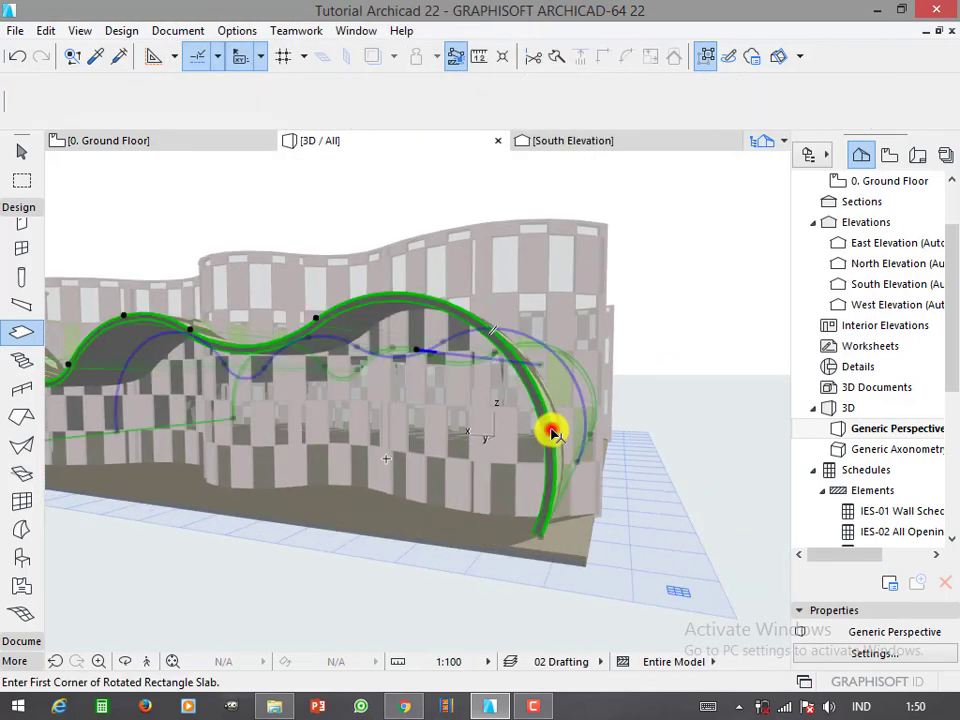
left_click(664, 481)
left_click(594, 252, "shift")
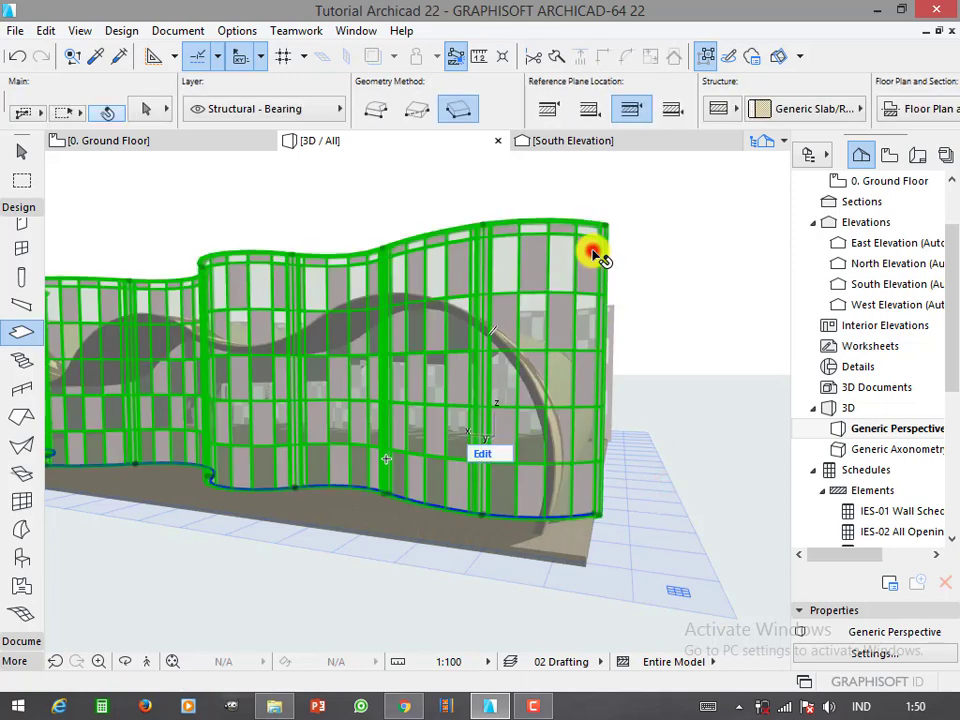
left_click(612, 316, "shift")
right_click(648, 291)
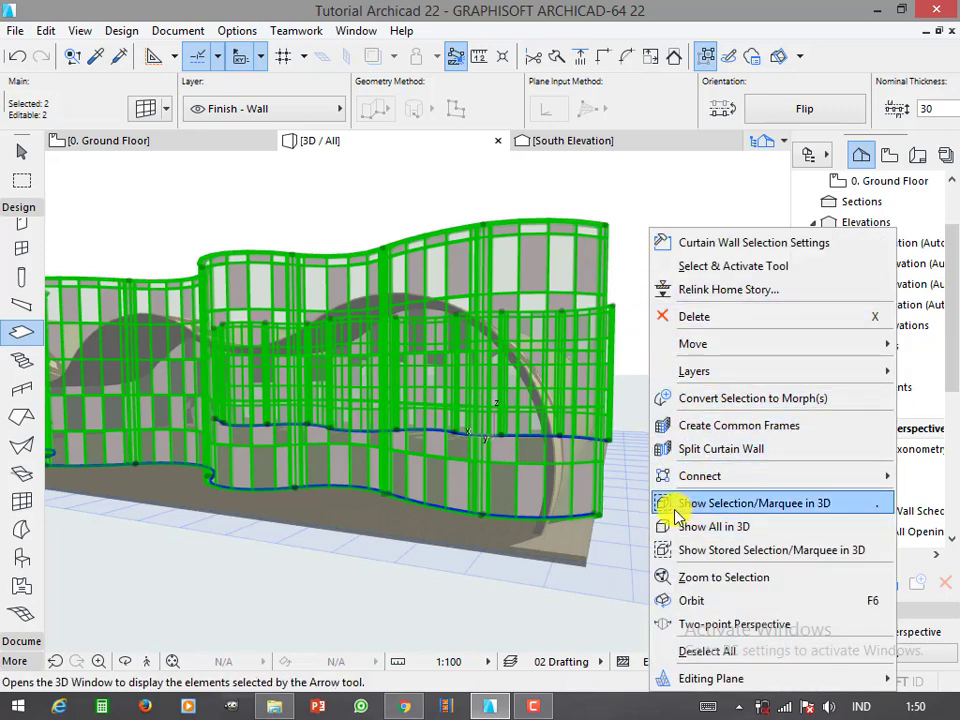
left_click(610, 539)
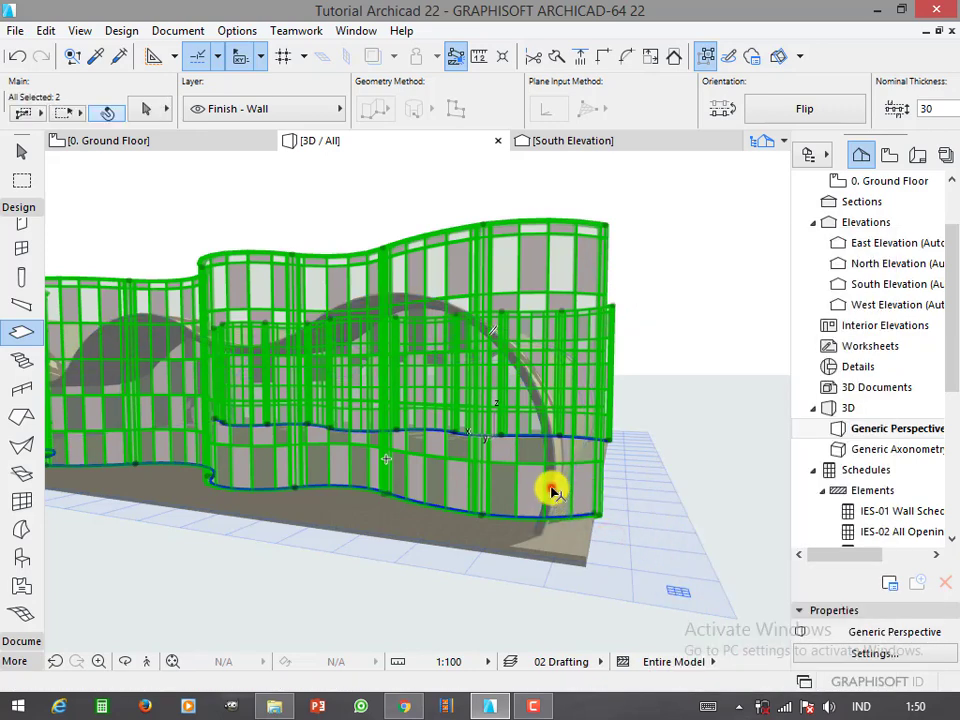
left_click(553, 492)
right_click(671, 452)
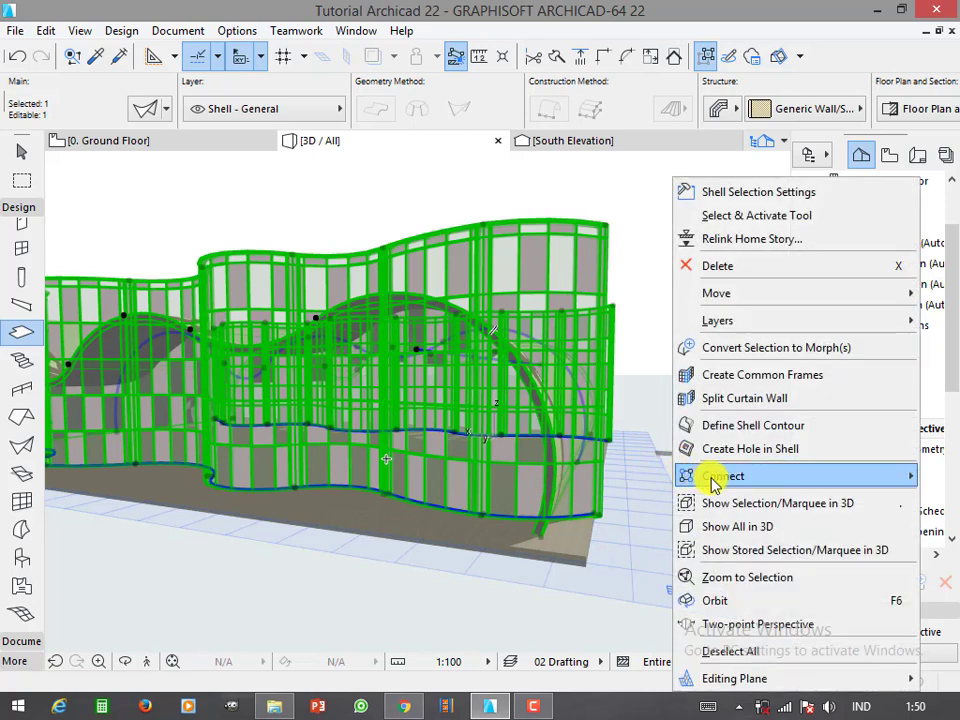
mouse_move(760, 476)
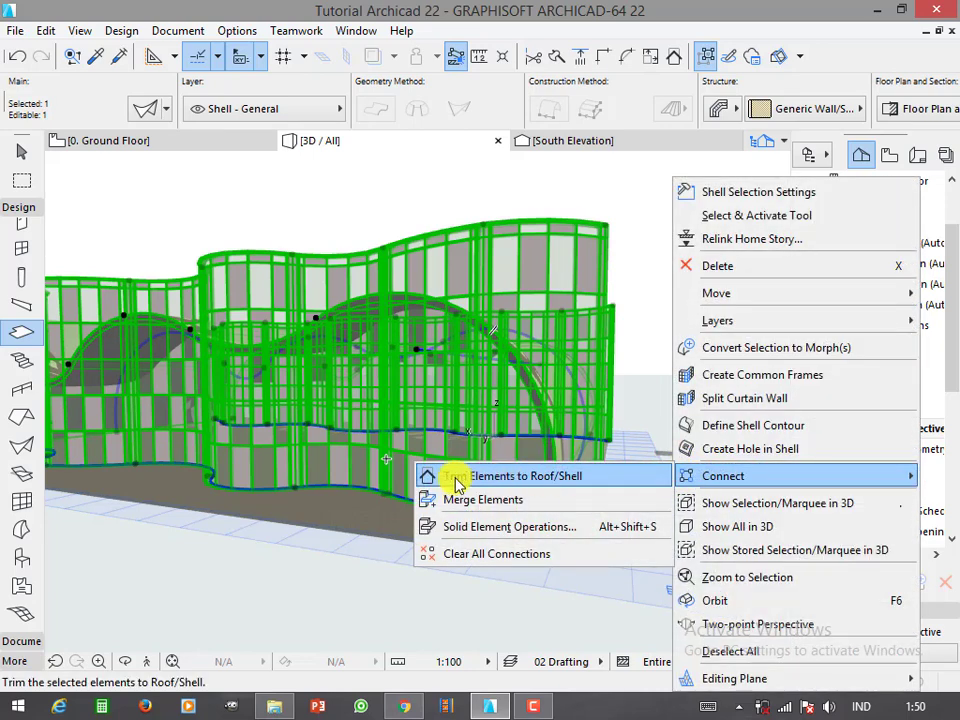
left_click(463, 477)
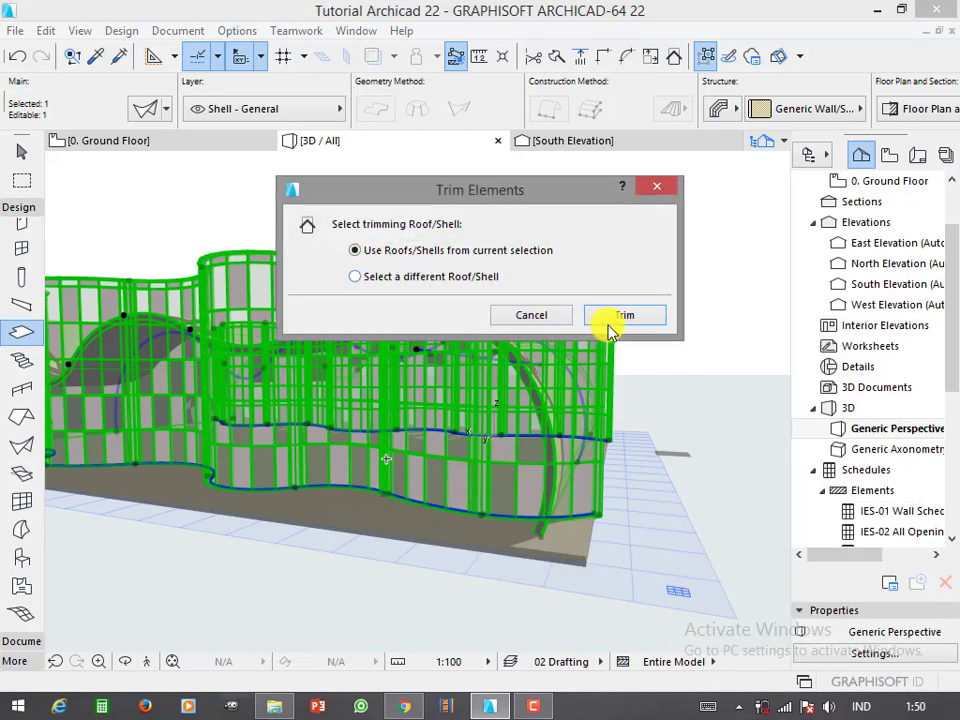
left_click(621, 315)
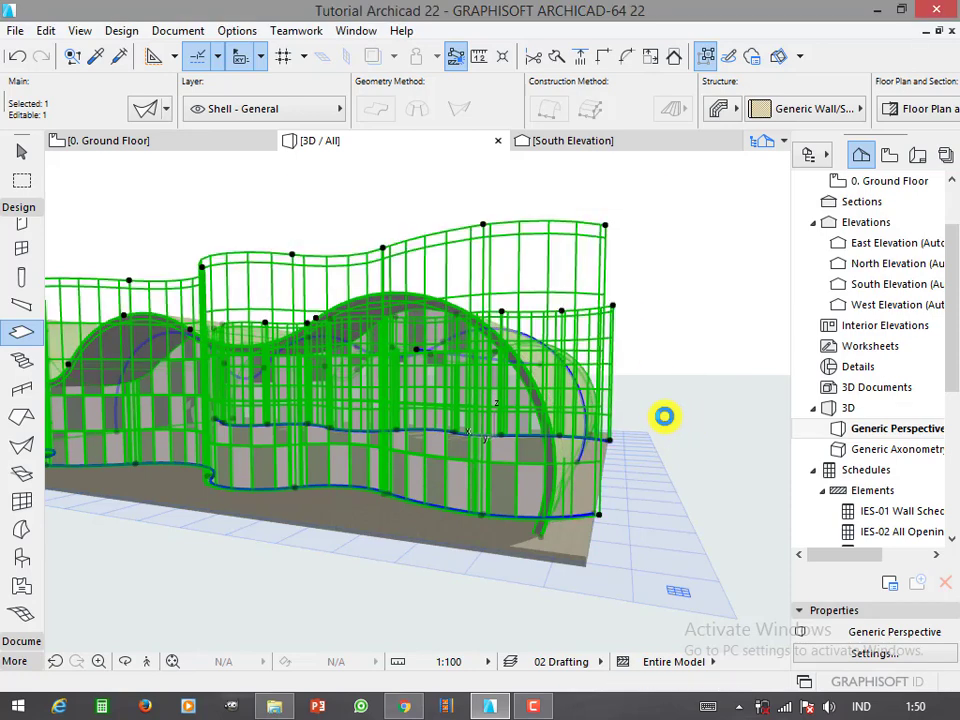
key("Escape")
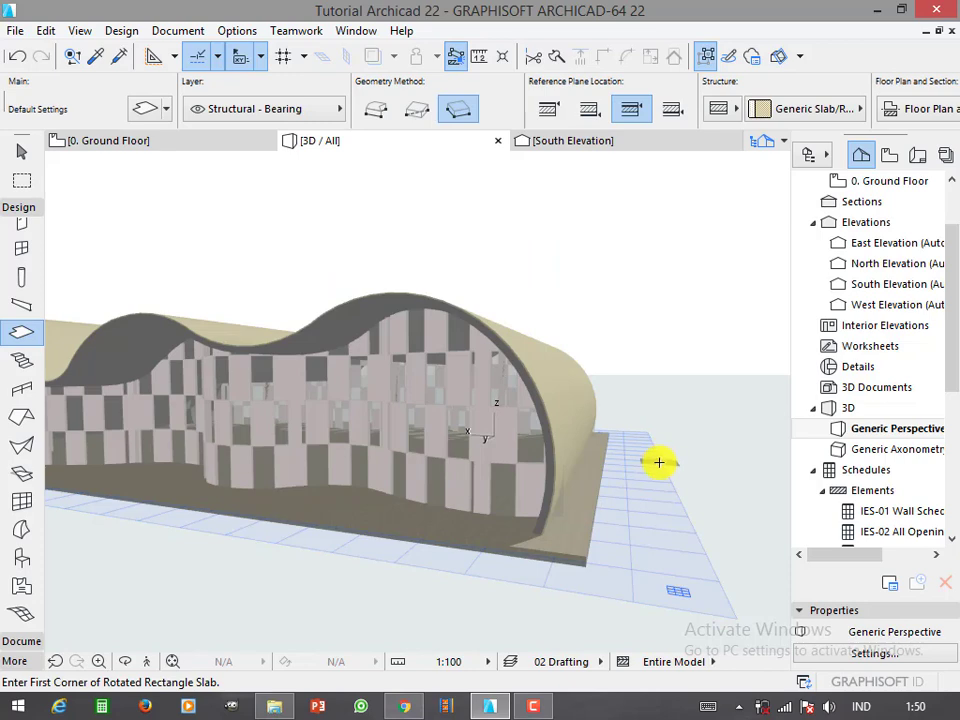
- Orbit around the shell building, viewing it from above, a low side angle and the roof
mouse_move(659, 462)
middle_mouse_down("shift")
mouse_move(639, 409)
mouse_move(570, 456)
mouse_move(386, 437)
mouse_move(521, 397)
mouse_move(553, 369)
mouse_move(446, 386)
mouse_move(654, 401)
mouse_move(749, 421)
mouse_move(493, 401)
mouse_move(516, 381)
mouse_move(447, 388)
mouse_move(319, 375)
mouse_move(542, 379)
mouse_move(538, 437)
mouse_move(370, 489)
mouse_move(529, 456)
mouse_move(401, 482)
mouse_move(188, 475)
mouse_move(437, 456)
mouse_move(169, 444)
mouse_move(167, 405)
mouse_move(177, 410)
middle_mouse_up("shift")
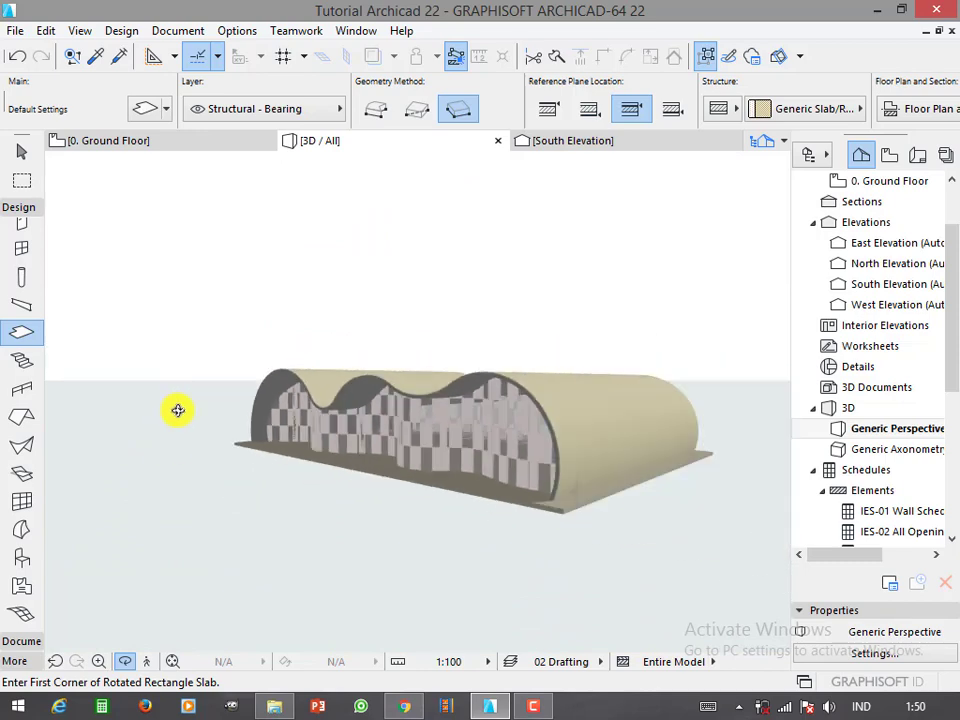
middle_click_drag(359, 393, 169, 492, "shift")
mouse_move(519, 489)
middle_mouse_down("shift")
mouse_move(208, 426)
mouse_move(581, 506)
mouse_move(345, 486)
mouse_move(331, 473)
middle_mouse_up("shift")
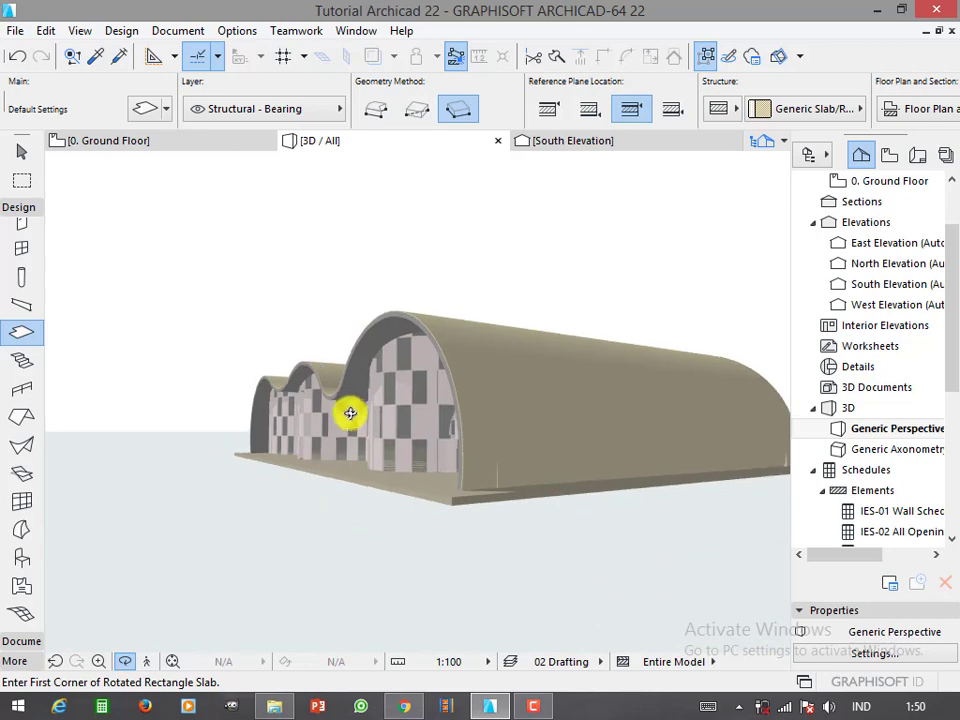
scroll(350, 413, "up", 2)
mouse_move(398, 431)
middle_mouse_down("shift")
mouse_move(718, 506)
mouse_move(731, 465)
mouse_move(722, 416)
mouse_move(411, 446)
mouse_move(774, 439)
mouse_move(381, 424)
mouse_move(591, 354)
mouse_move(619, 407)
mouse_move(484, 446)
mouse_move(497, 441)
mouse_move(349, 420)
mouse_move(369, 461)
mouse_move(522, 490)
middle_mouse_up("shift")
- Turn to face the checkered curved facade and zoom in close on it
scroll(459, 484, "up", 3)
scroll(459, 484, "up", 2)
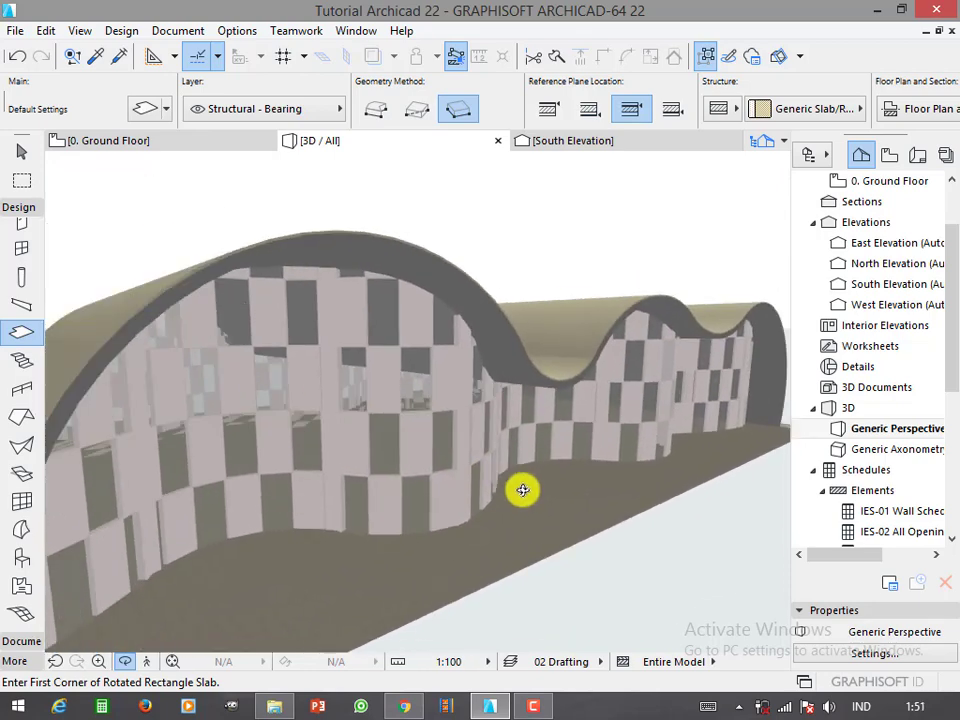
mouse_move(378, 491)
middle_mouse_down("shift")
mouse_move(414, 456)
mouse_move(426, 469)
mouse_move(418, 426)
mouse_move(443, 433)
middle_mouse_up("shift")
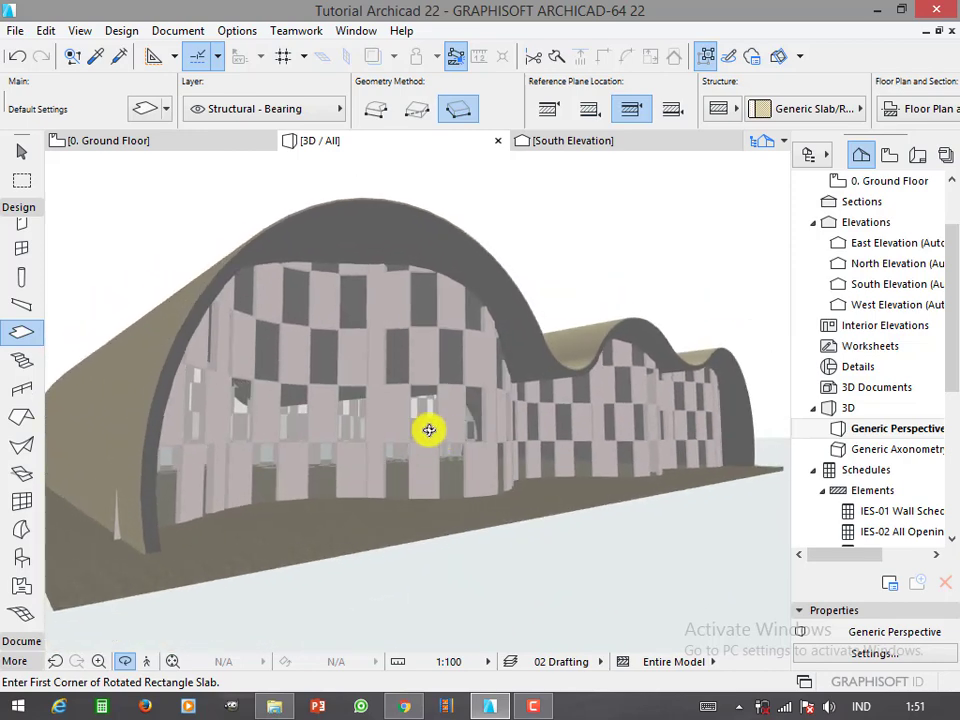
scroll(295, 422, "up", 2)
scroll(379, 463, "up", 2)
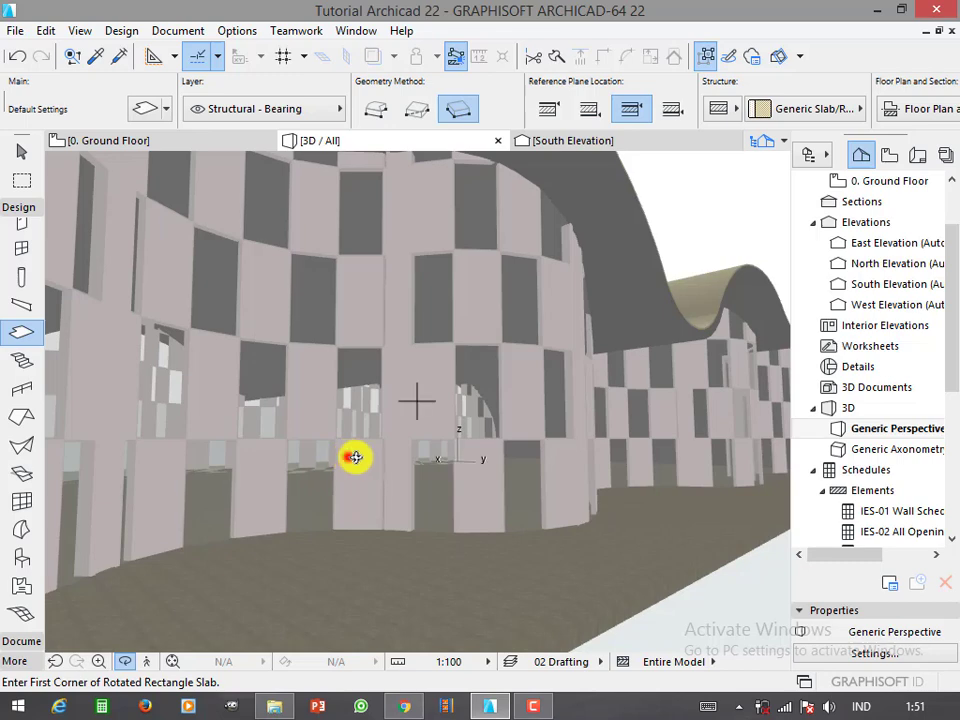